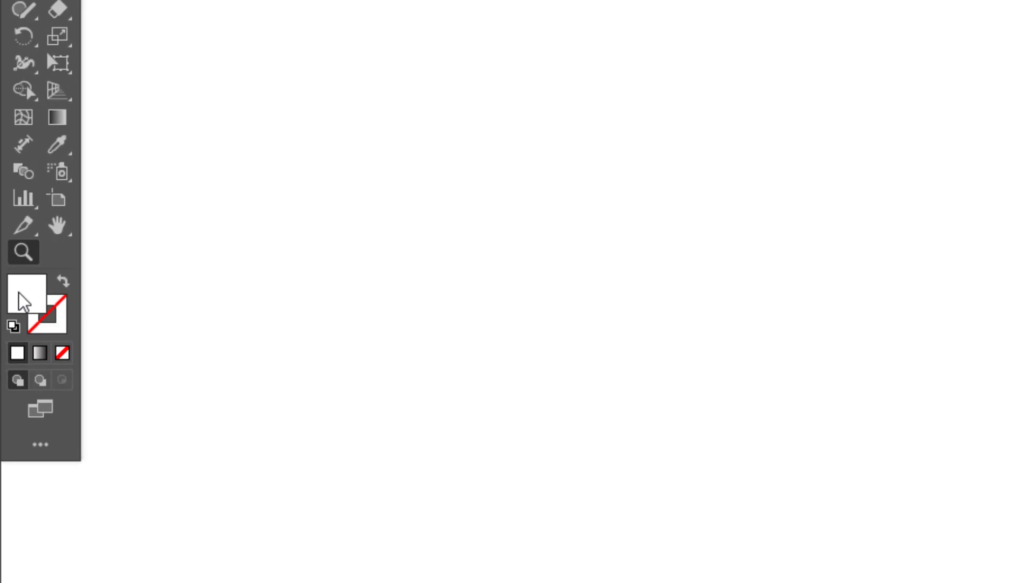
- Set the fill colour to dark green 3A5935
double_click(19, 292)
left_click(772, 197)
left_click_drag(772, 197, 772, 207)
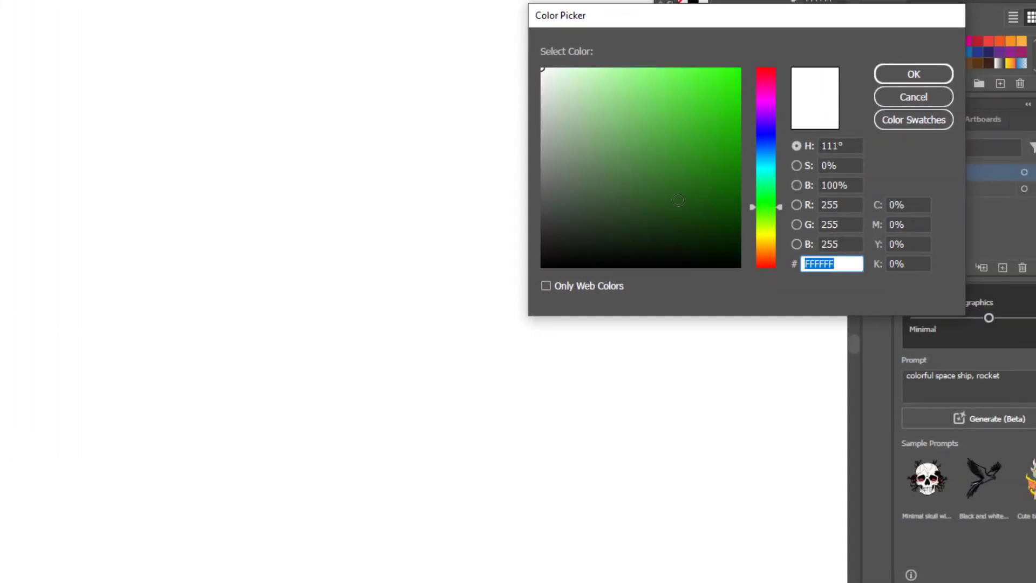
mouse_move(615, 187)
left_mouse_down()
mouse_move(608, 211)
mouse_move(623, 197)
left_mouse_up()
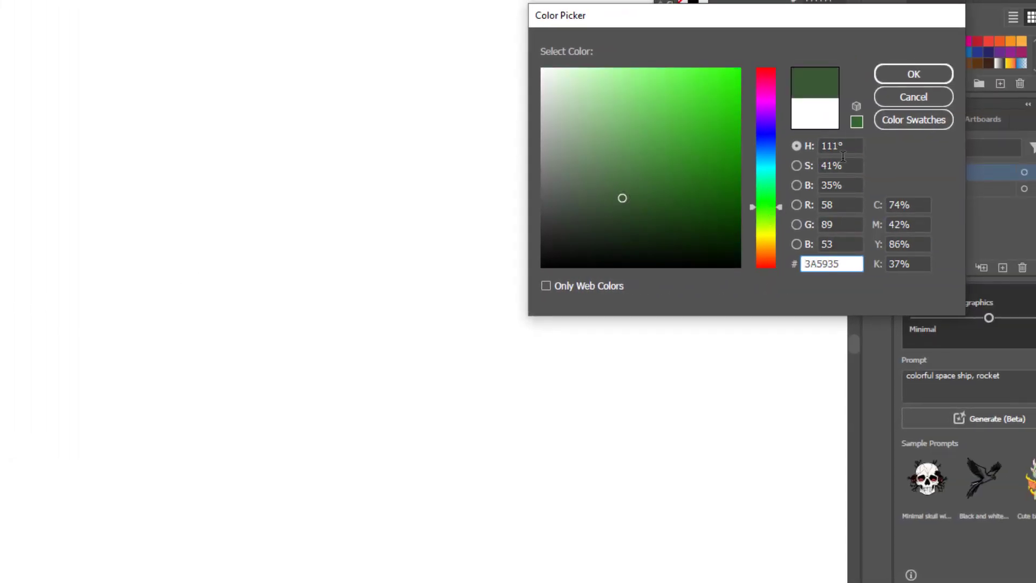
key("Return")
- Draw an upright dark green rectangle and shorten it from its top edge to about 197 × 221 px
left_click(16, 132)
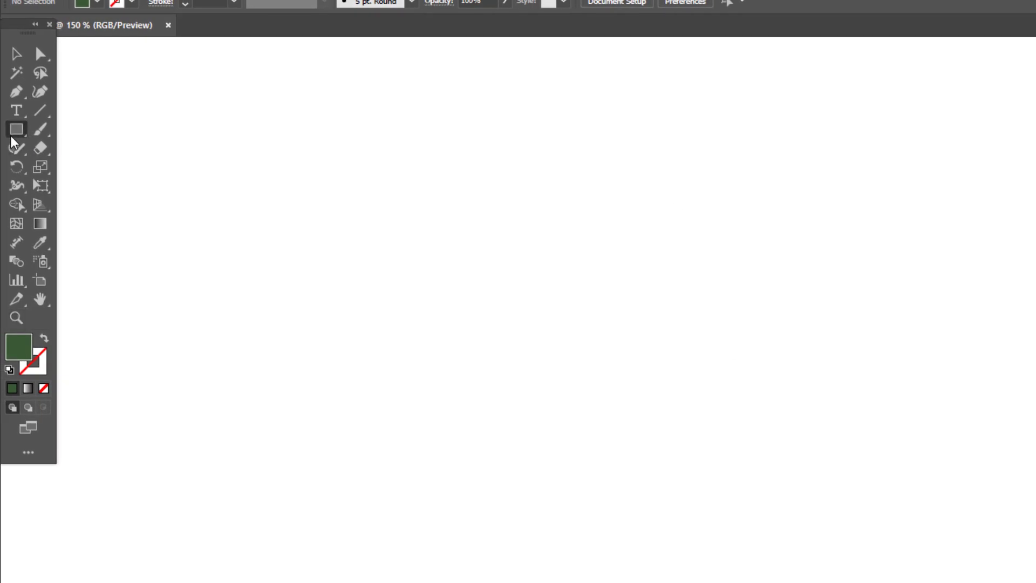
left_click_drag(583, 234, 620, 284)
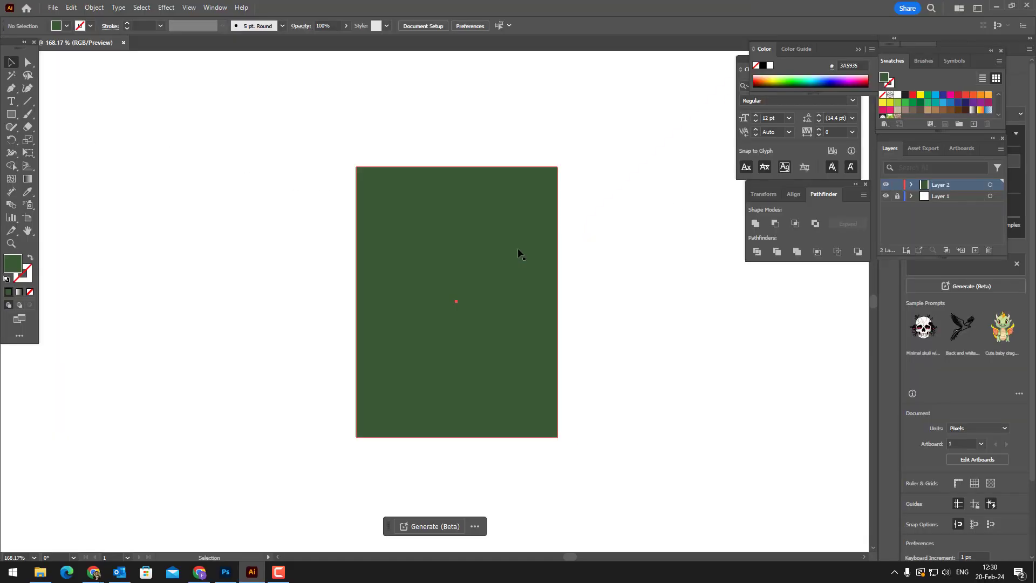
left_click(458, 172)
left_click_drag(457, 168, 455, 212)
- Taper the rectangle symmetrically with Free Transform so its top edge is much narrower than its base
key("e")
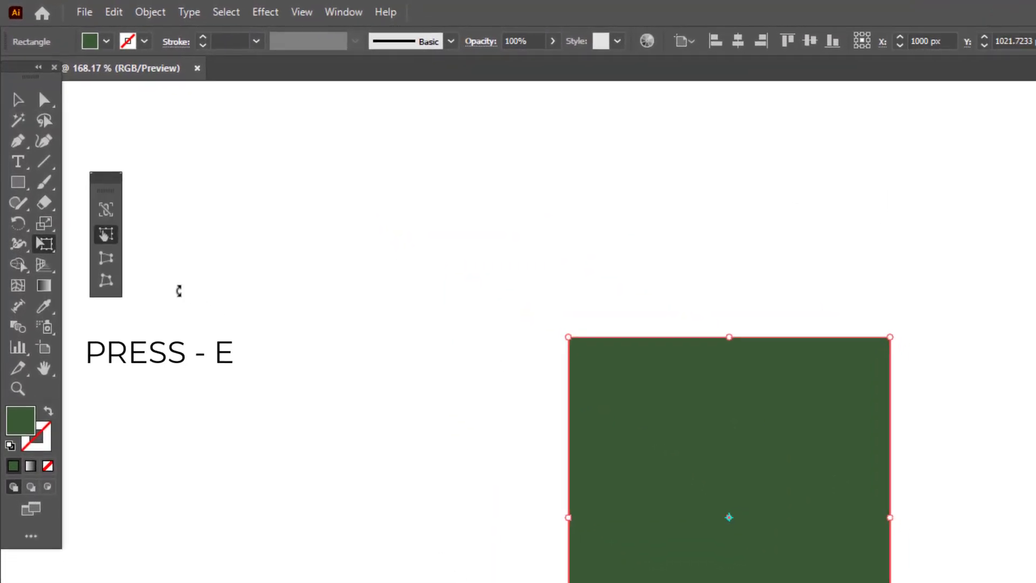
left_click_drag(569, 336, 623, 362)
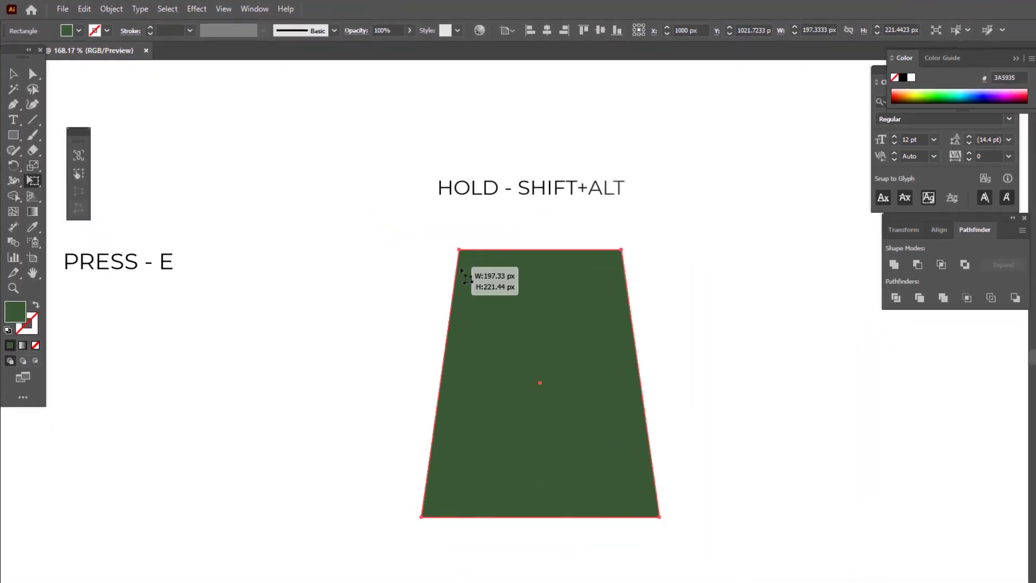
left_click_drag(461, 269, 494, 279)
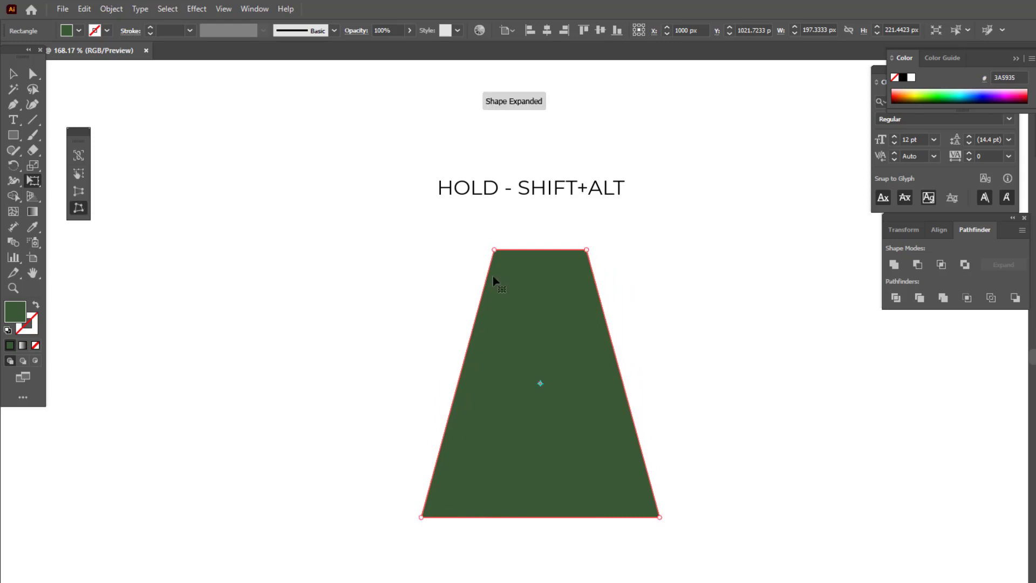
- Round the trapezoid's top corners by about 50 px and its bottom corners fully to form an avocado silhouette
key("a")
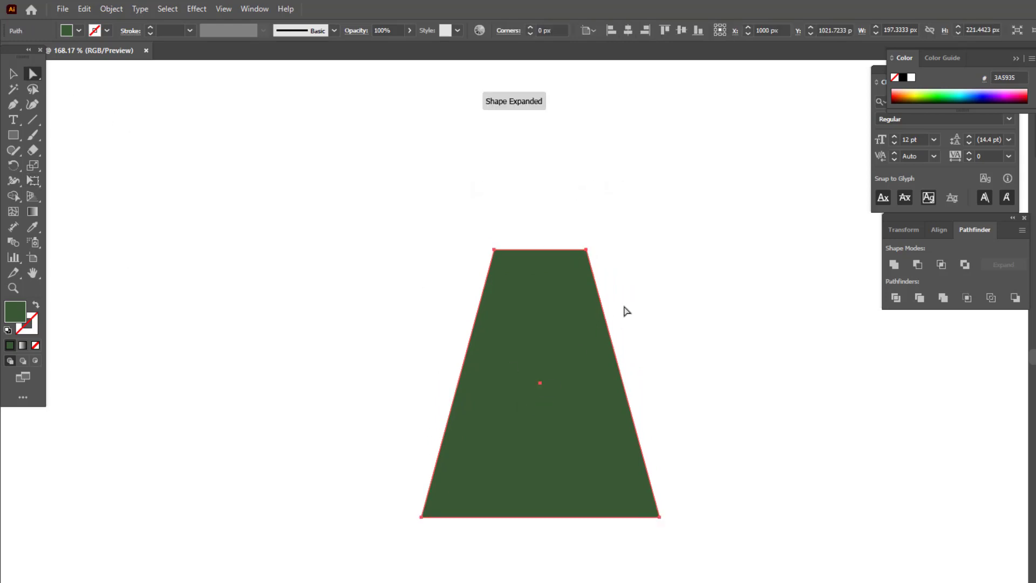
left_click_drag(626, 311, 513, 348)
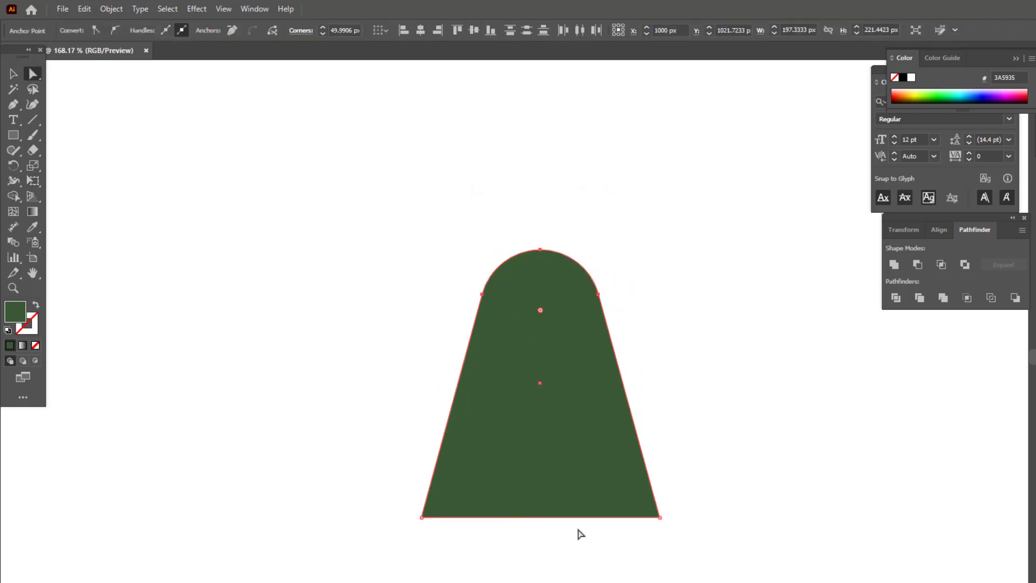
left_click_drag(740, 564, 394, 484)
left_click_drag(436, 518, 636, 228)
left_click(685, 432)
- Copy the avocado shape, paste it in front, and move the copy beside the original on its right
key("z")
left_click_drag(701, 453, 712, 453)
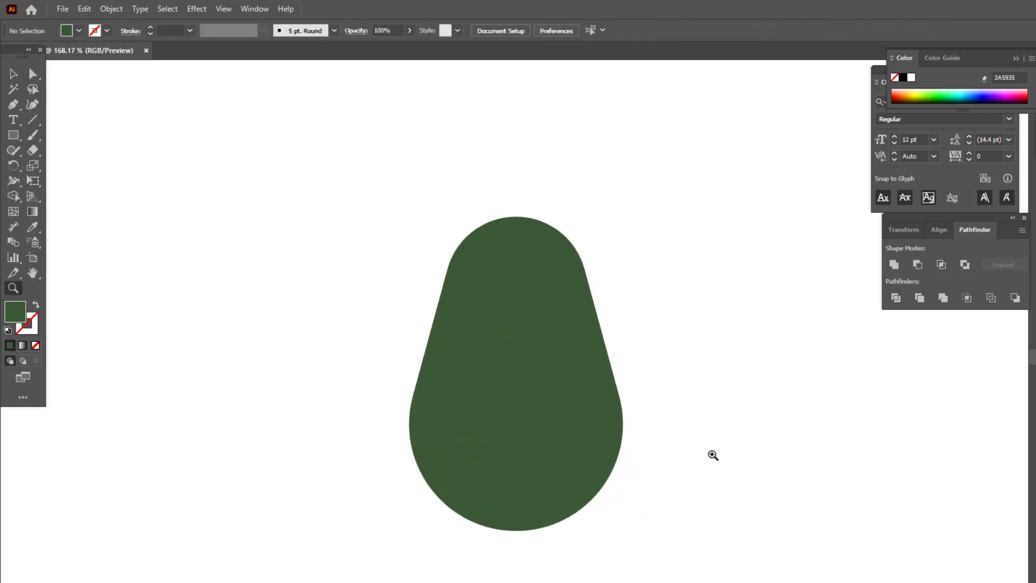
left_click(530, 311)
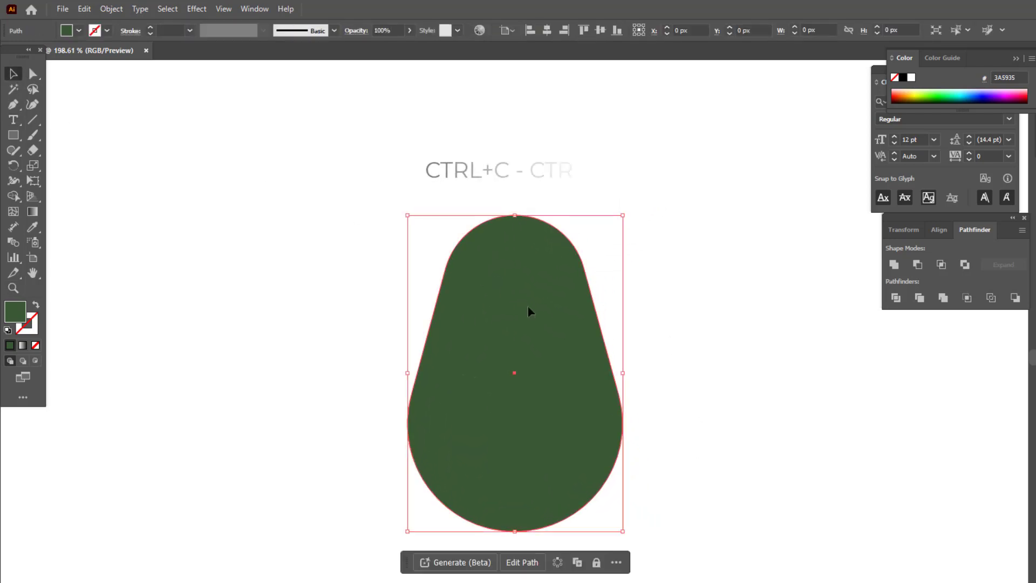
left_click(85, 9)
left_click(119, 70)
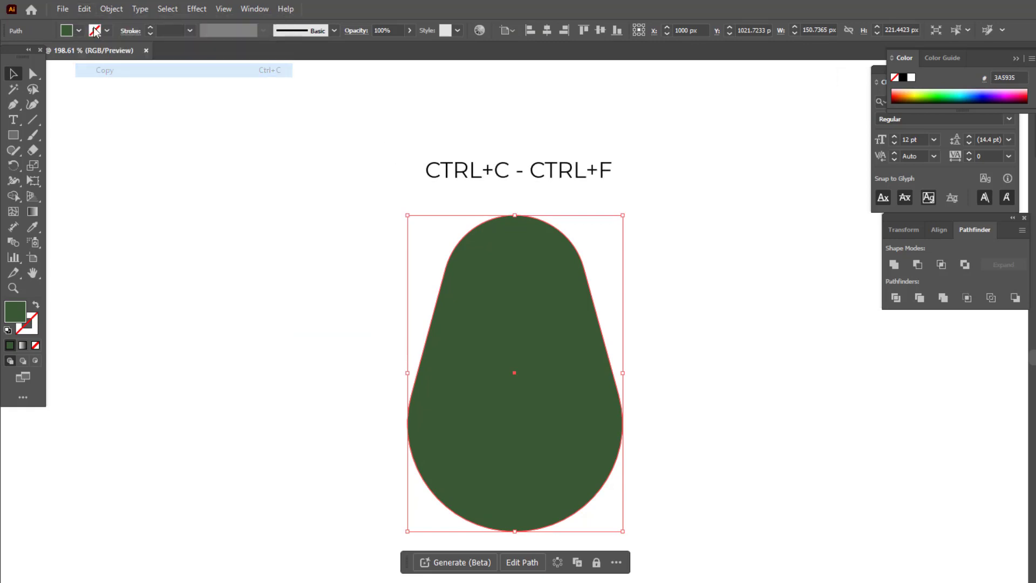
left_click(84, 9)
left_click(169, 106)
left_click_drag(561, 393, 745, 416)
left_click_drag(758, 455, 792, 483)
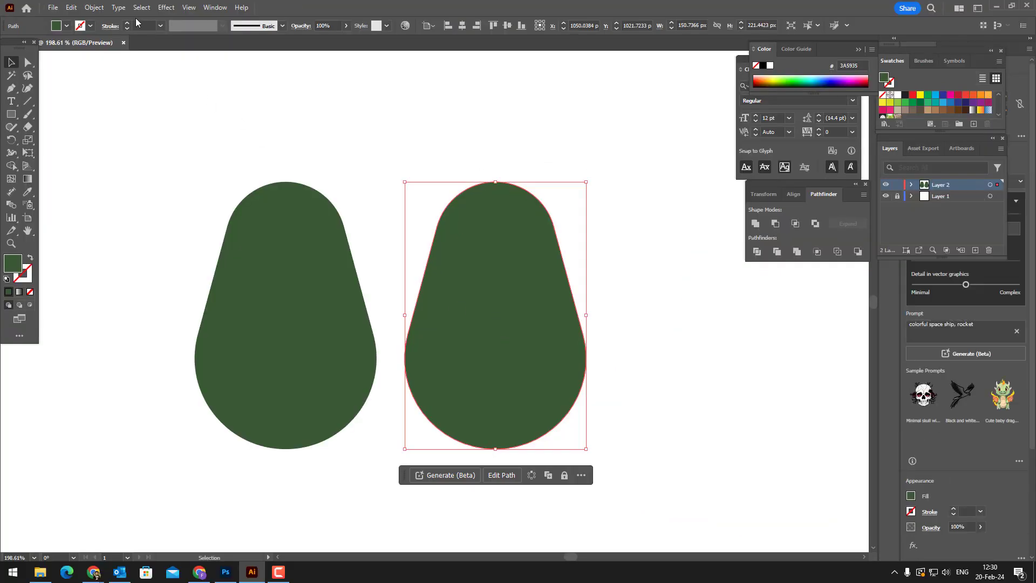
- Create an offset path of -5 px inside the right-hand avocado shape, with miter joins and a miter limit of 4
left_click(94, 7)
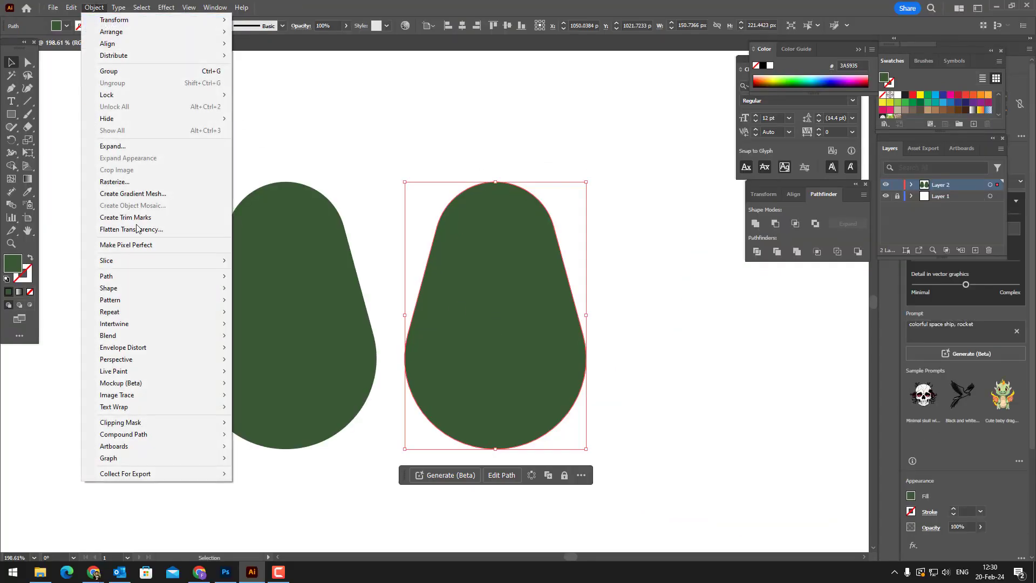
mouse_move(167, 278)
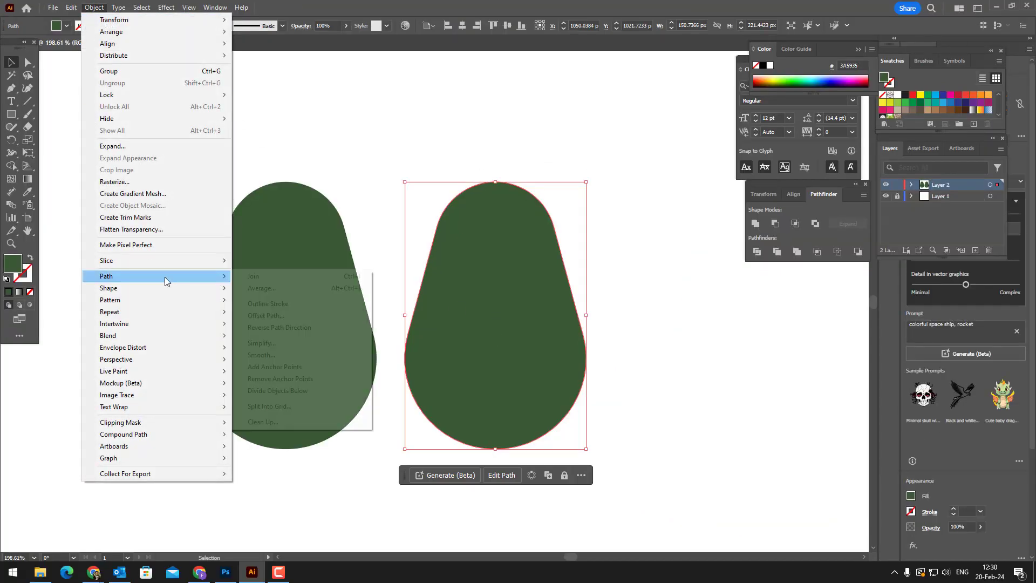
left_click(326, 316)
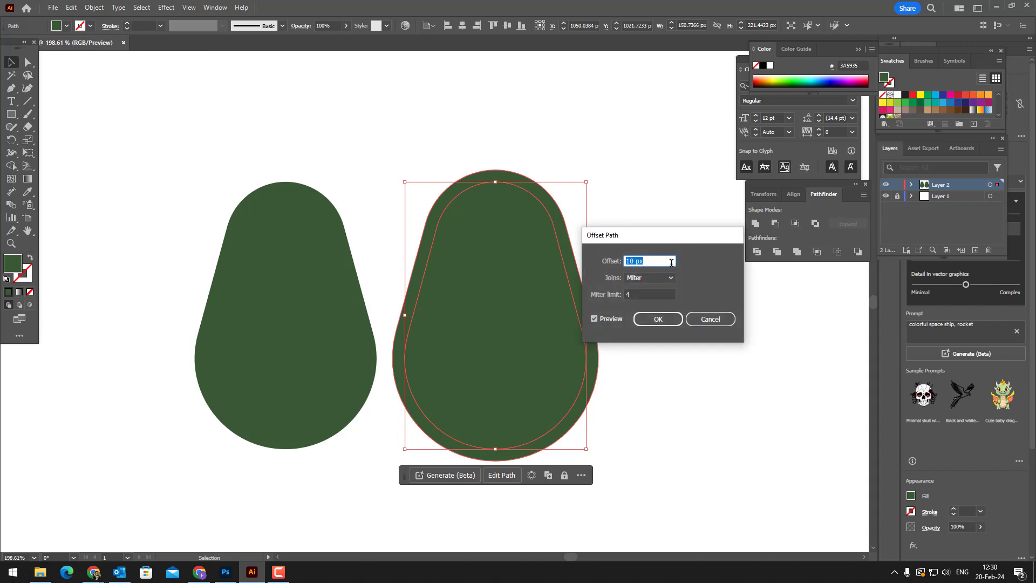
left_click(662, 294)
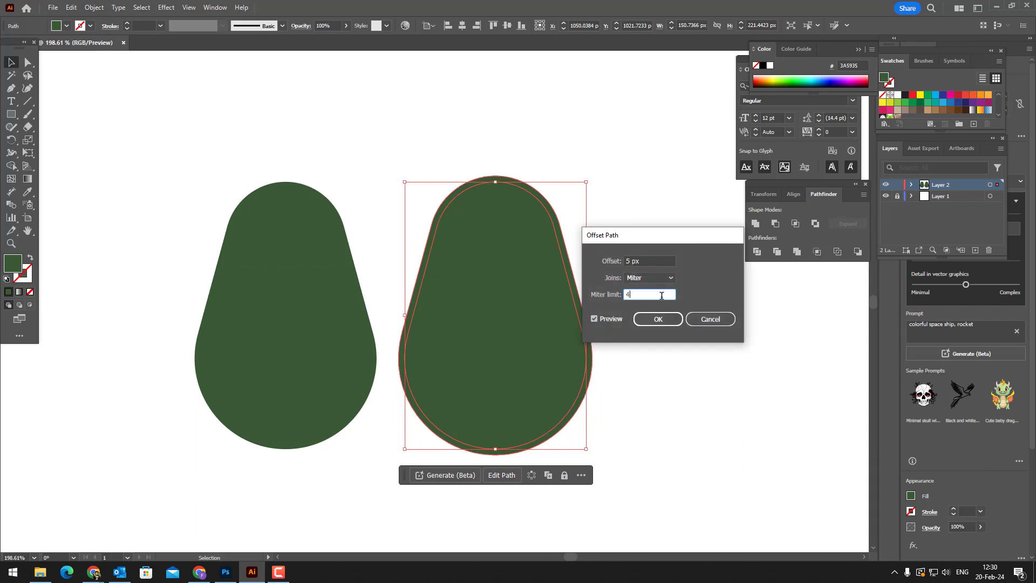
left_click(626, 261)
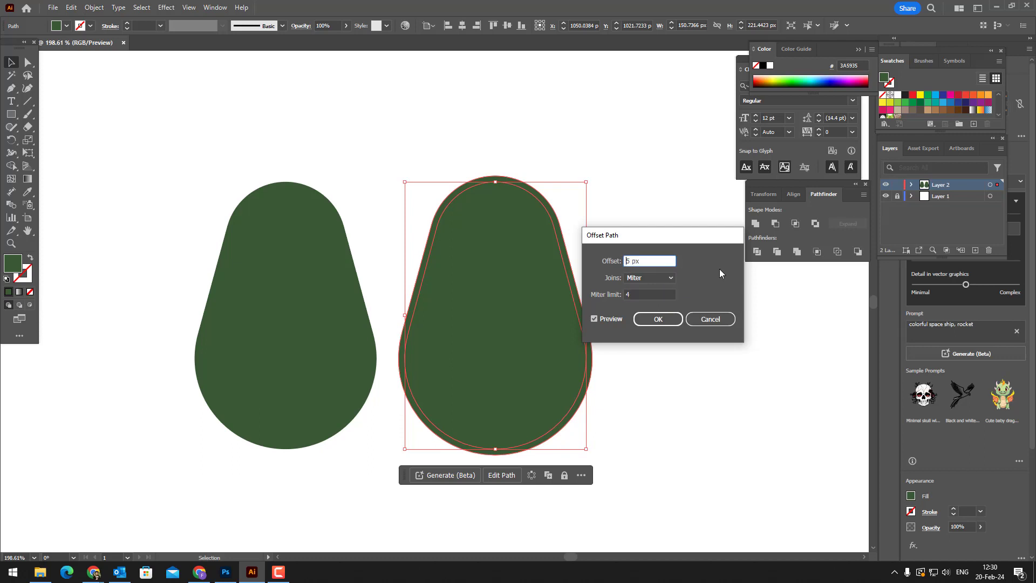
type("-")
key("Tab")
left_click(676, 320)
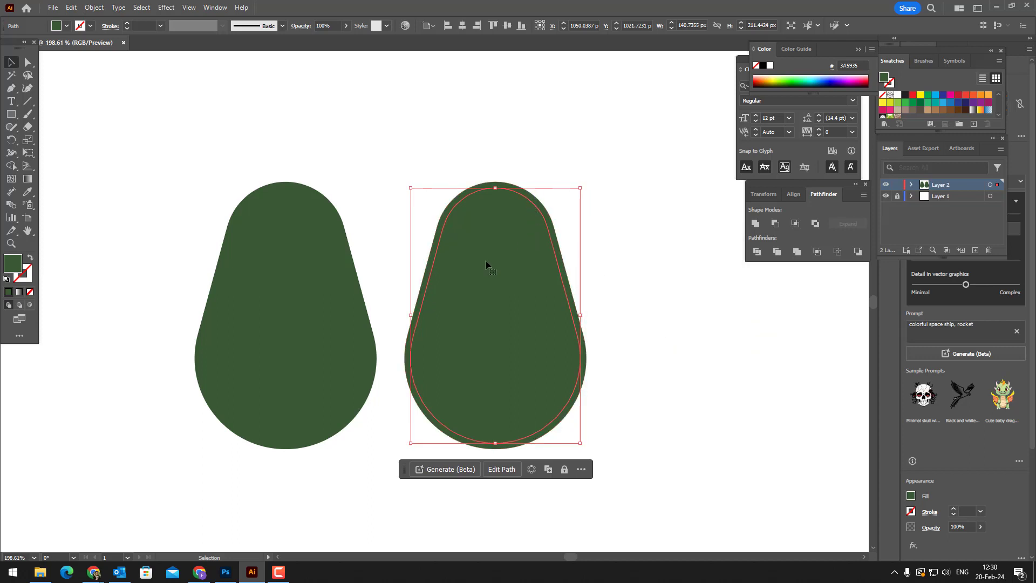
- Fill the inner offset shape with olive green 7A9644
double_click(9, 263)
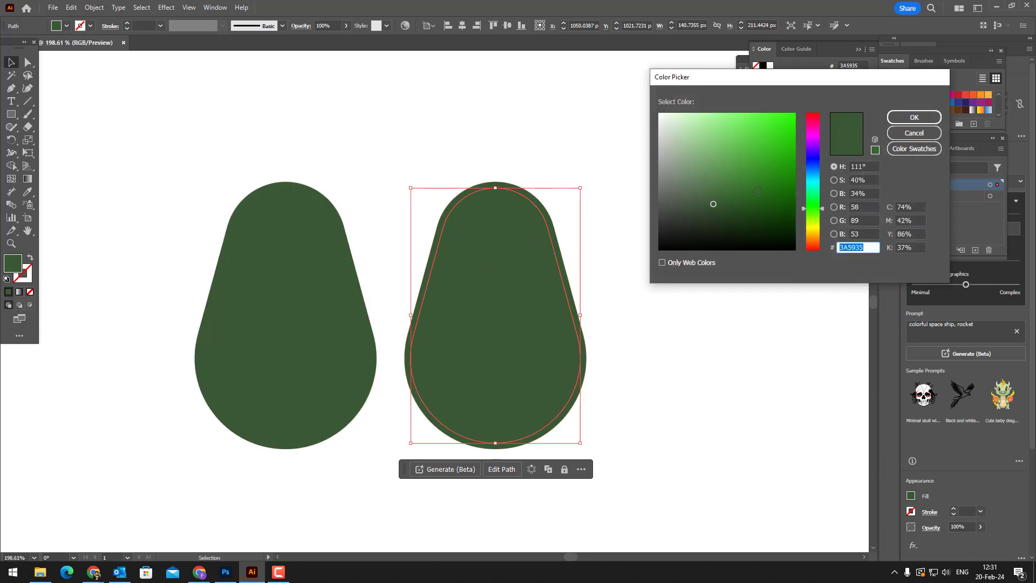
left_click_drag(719, 193, 728, 171)
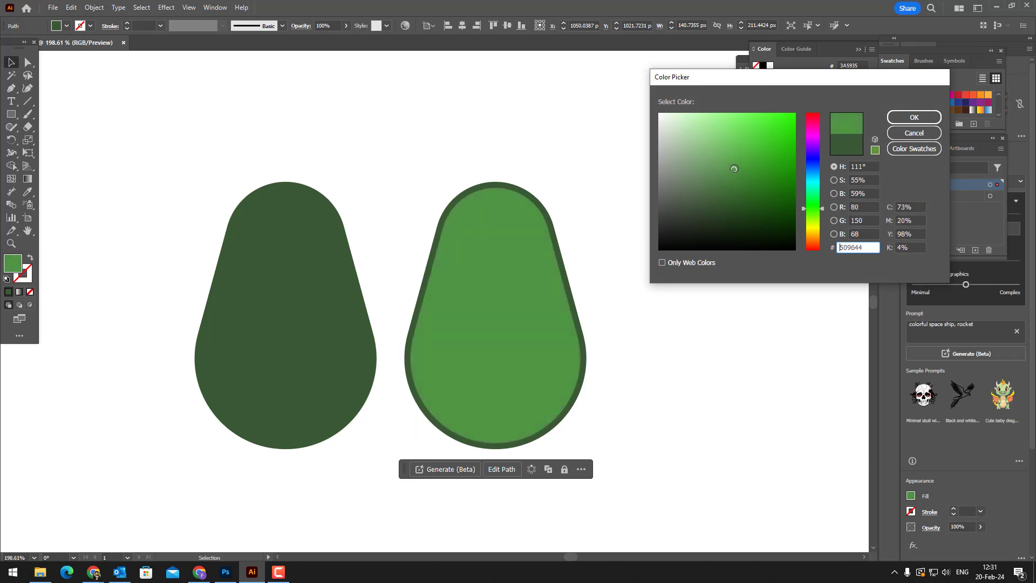
left_click(815, 217)
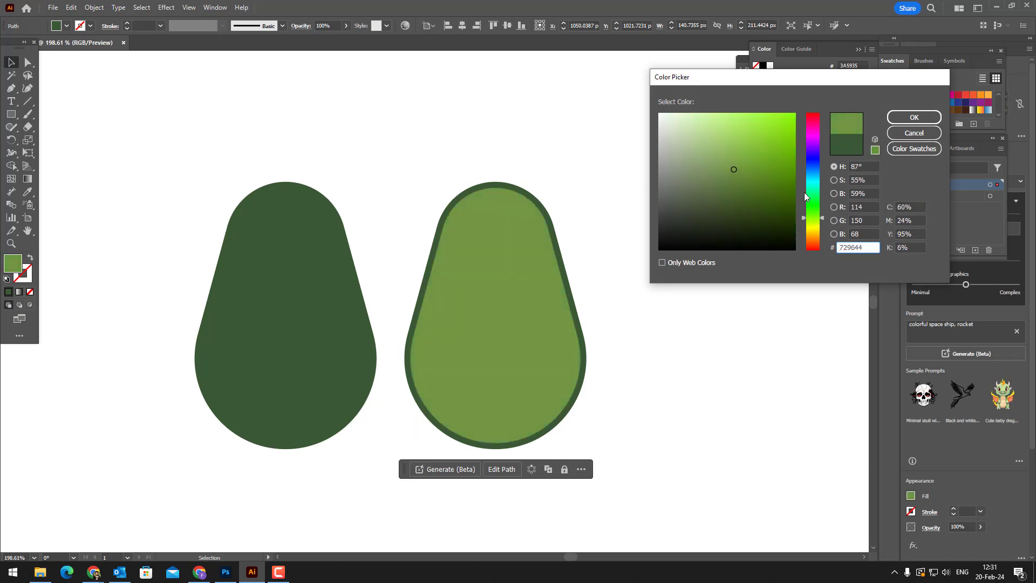
left_click(814, 219)
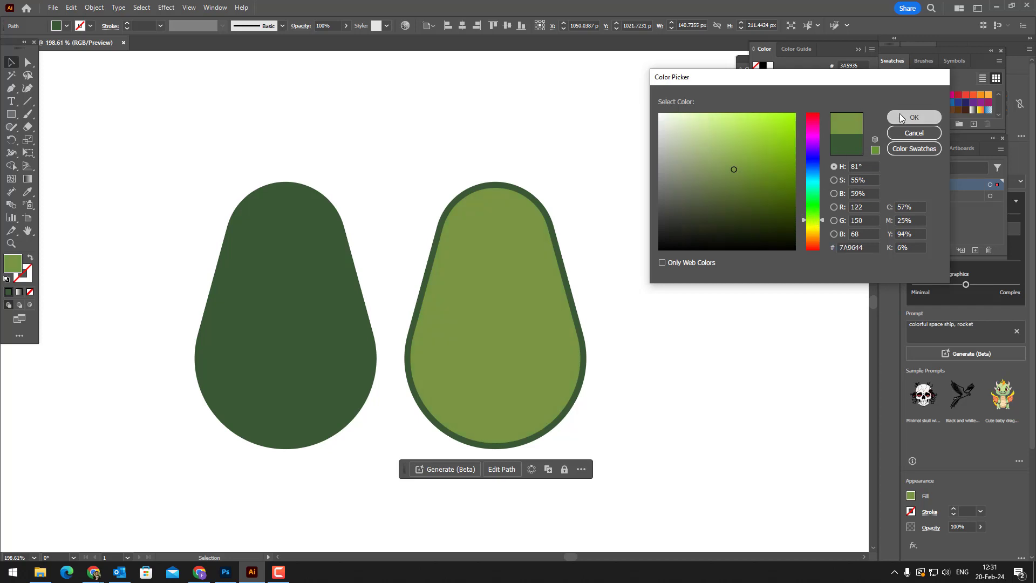
left_click(901, 118)
- Create another offset path of -8 px inside the olive green shape, with miter joins and a miter limit of 4
left_click(97, 10)
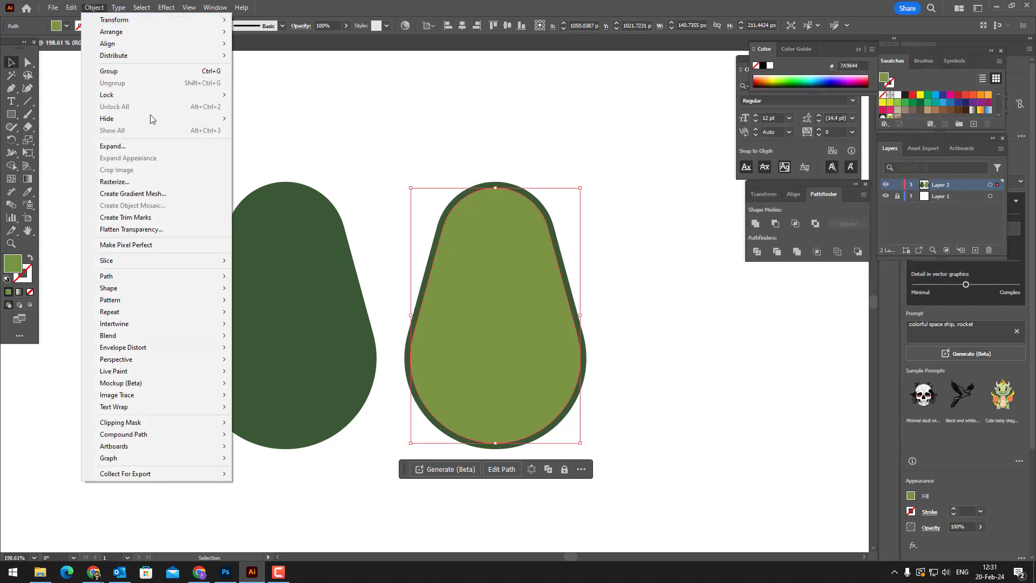
mouse_move(182, 283)
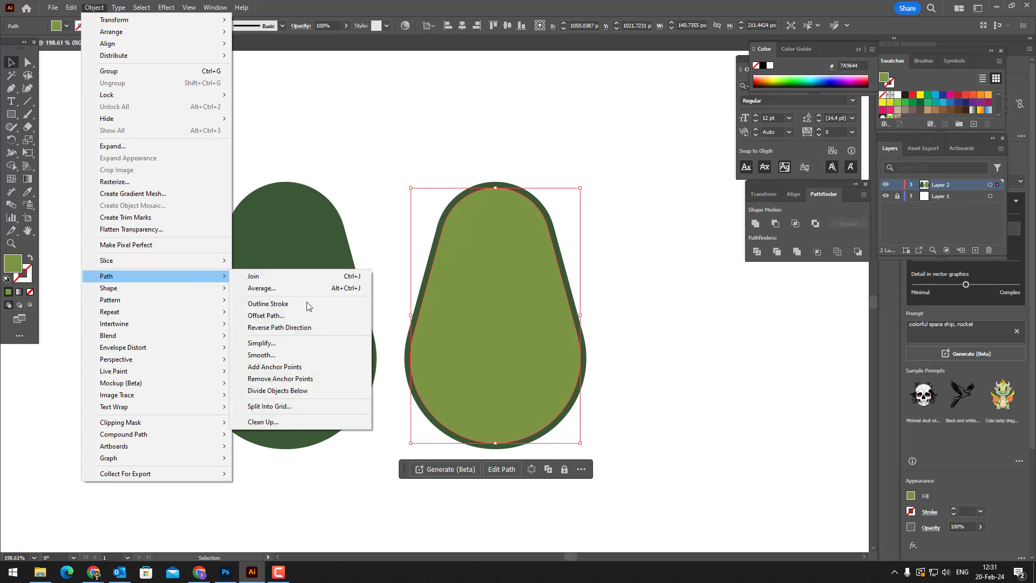
left_click(358, 315)
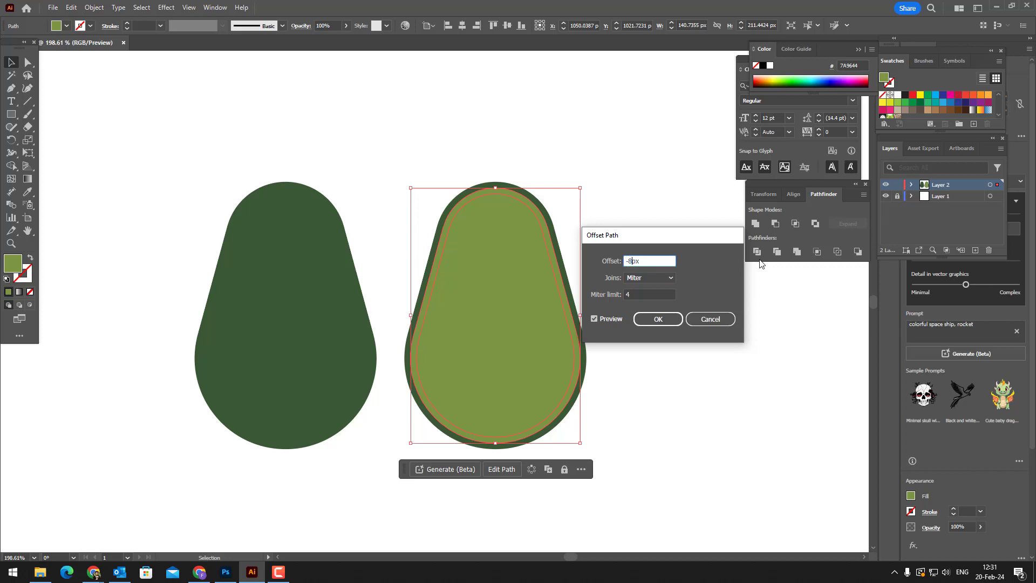
left_click(673, 294)
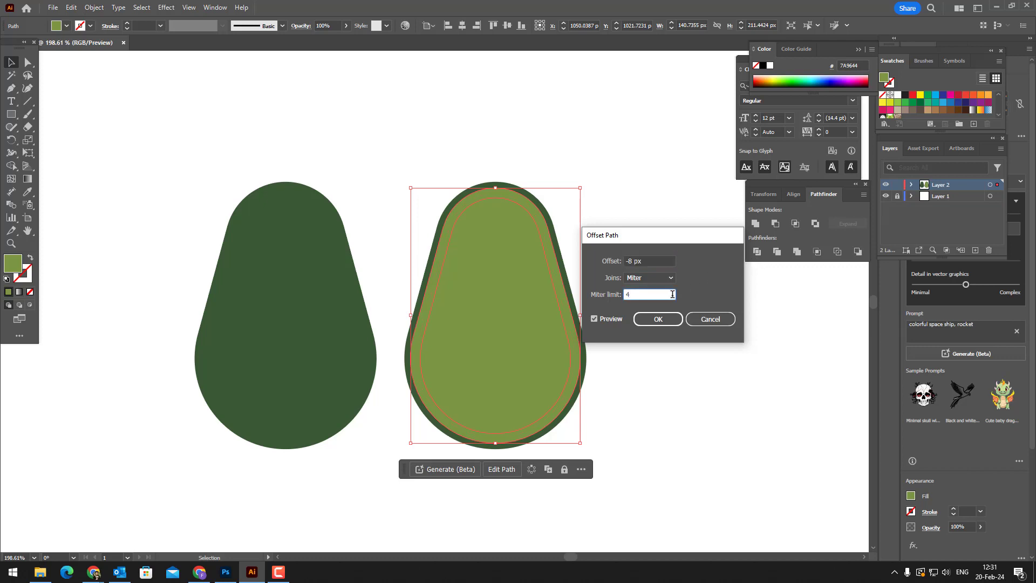
left_click(672, 319)
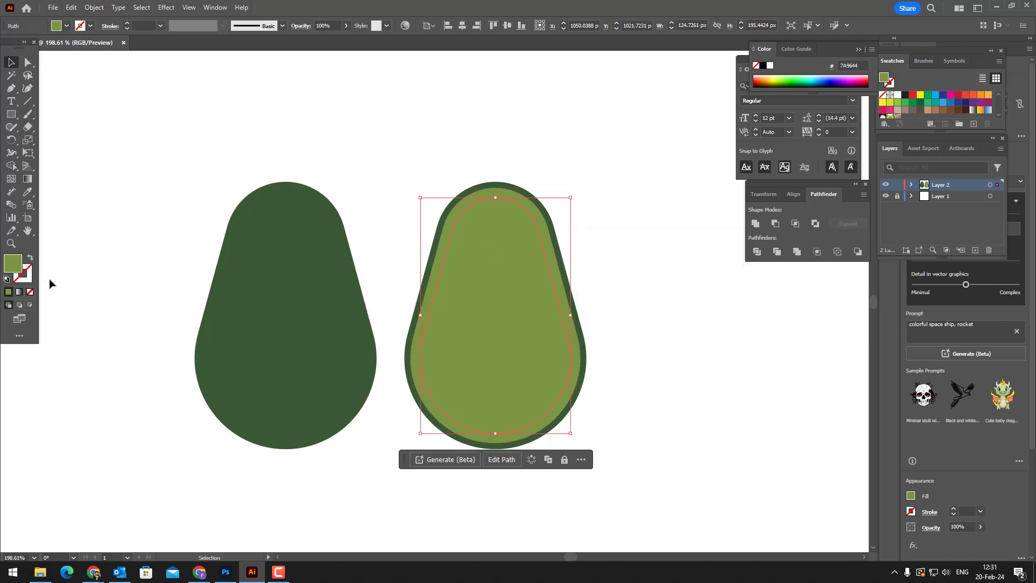
- Fill the innermost avocado shape with light yellow-green BFCC60
double_click(8, 270)
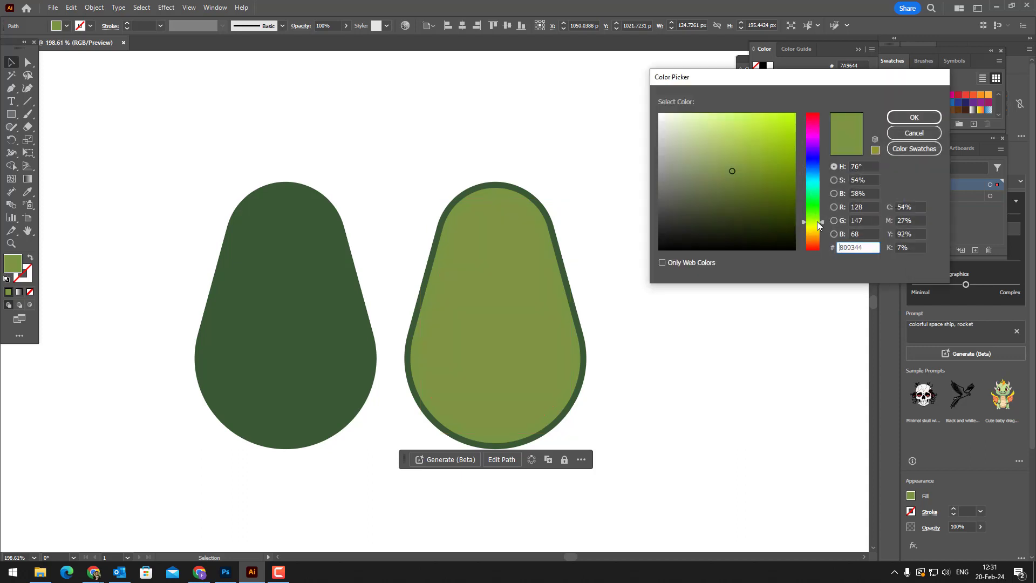
left_click(761, 145)
left_click(741, 145)
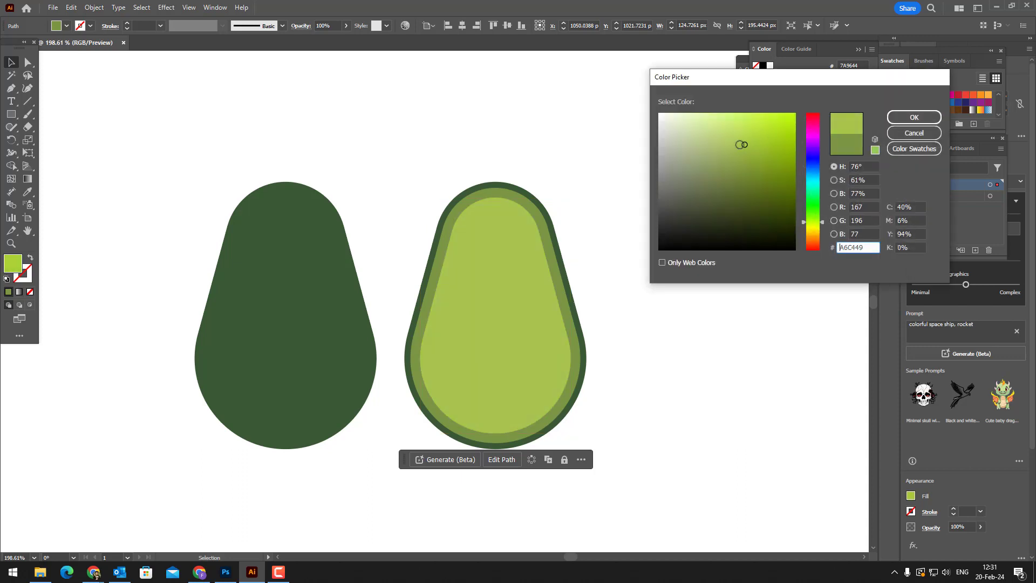
left_click(813, 225)
left_click(728, 136)
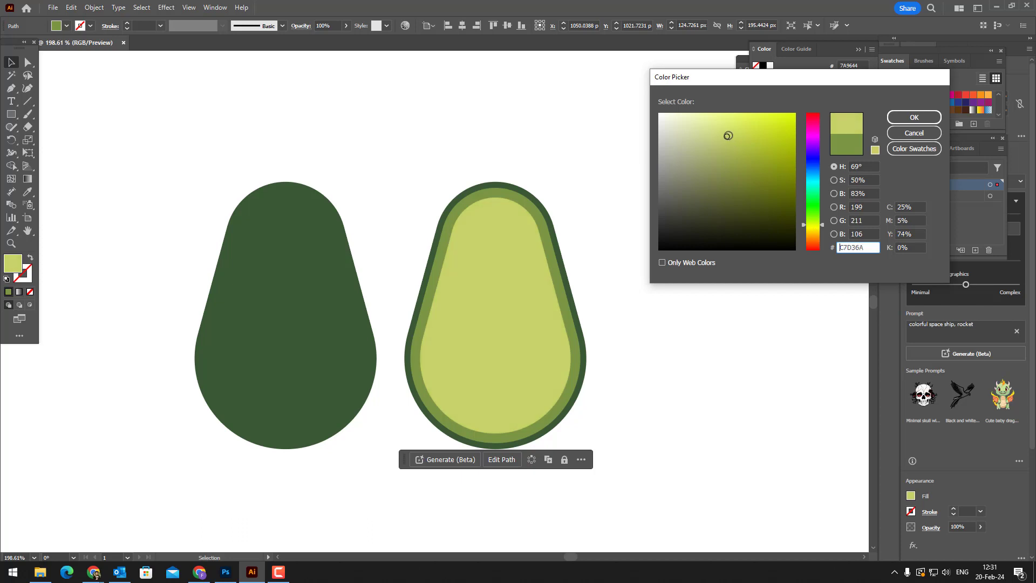
left_click(914, 117)
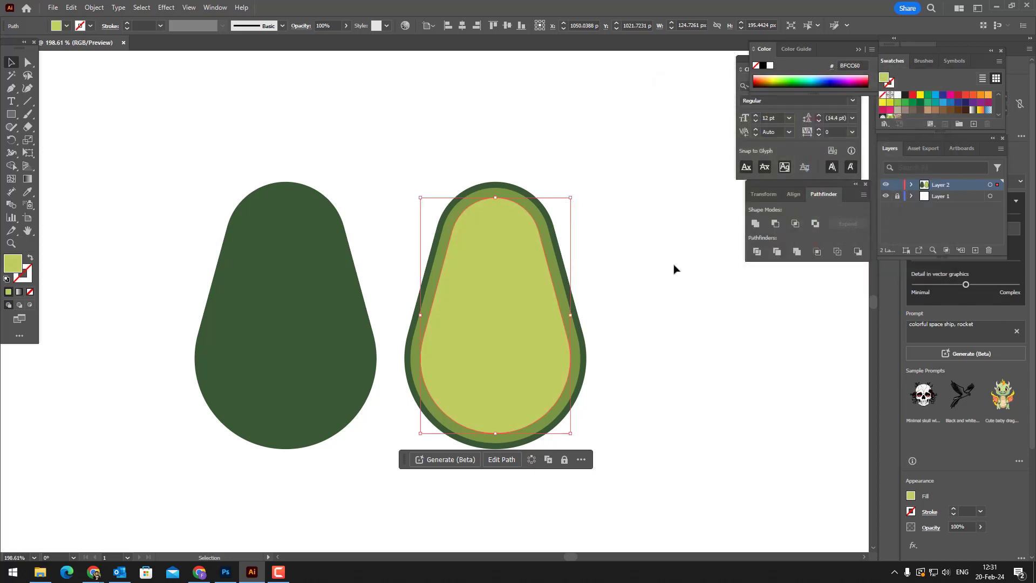
- Draw a circle about 92 px in diameter in the wide lower part of the right-hand avocado for the pit
left_click(653, 309)
left_click_drag(9, 115, 89, 138)
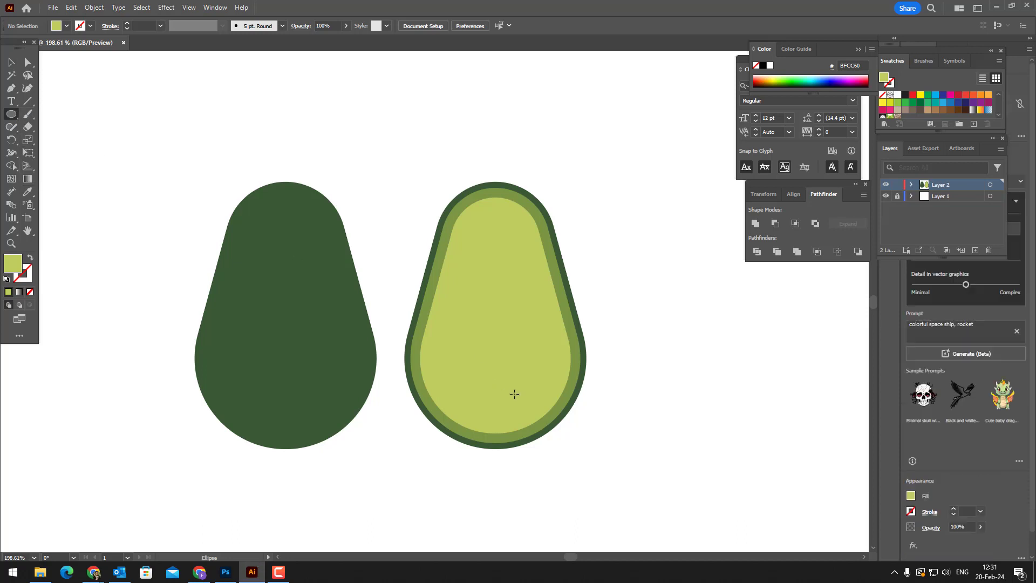
left_click_drag(533, 399, 433, 305)
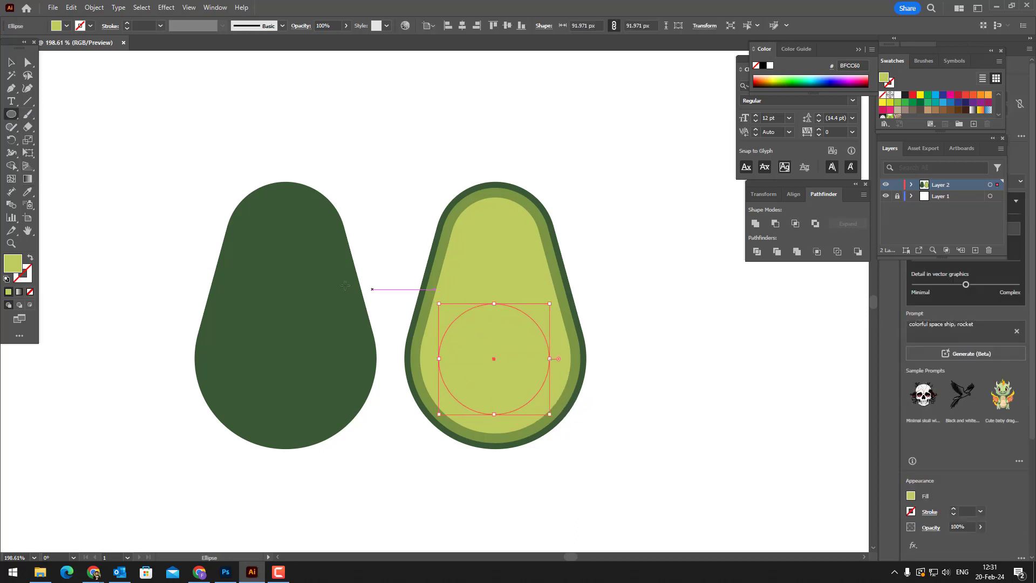
- Fill the pit circle with tan CCA662 and centre it horizontally within the avocado half
double_click(15, 264)
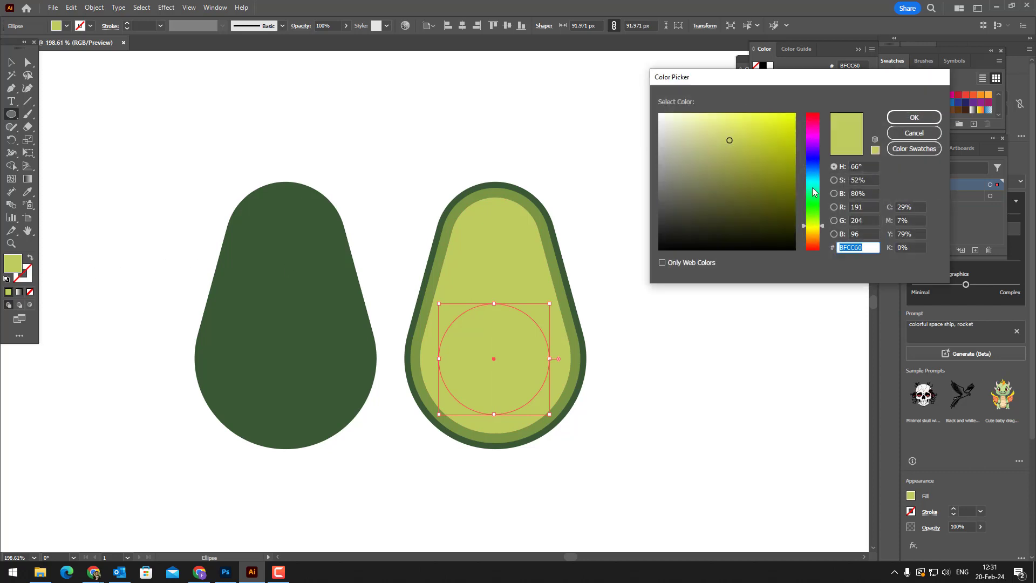
left_click_drag(815, 244, 814, 235)
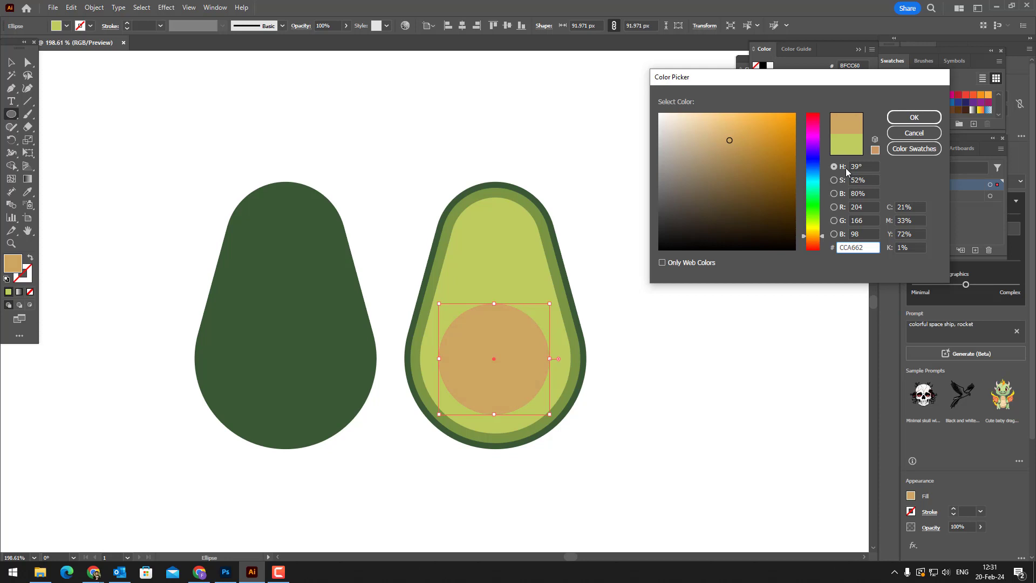
left_click(914, 117)
key("v")
left_click_drag(517, 370, 519, 369)
left_click(592, 412)
- Create an offset path of -5 px inside the tan pit circle, with miter joins and a miter limit of 4
left_click(538, 381)
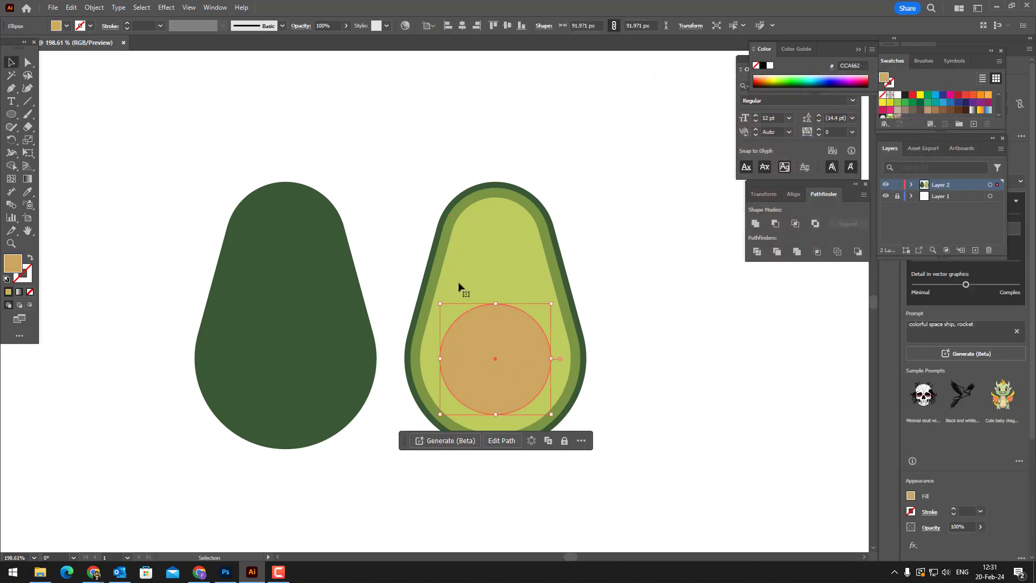
left_click(87, 8)
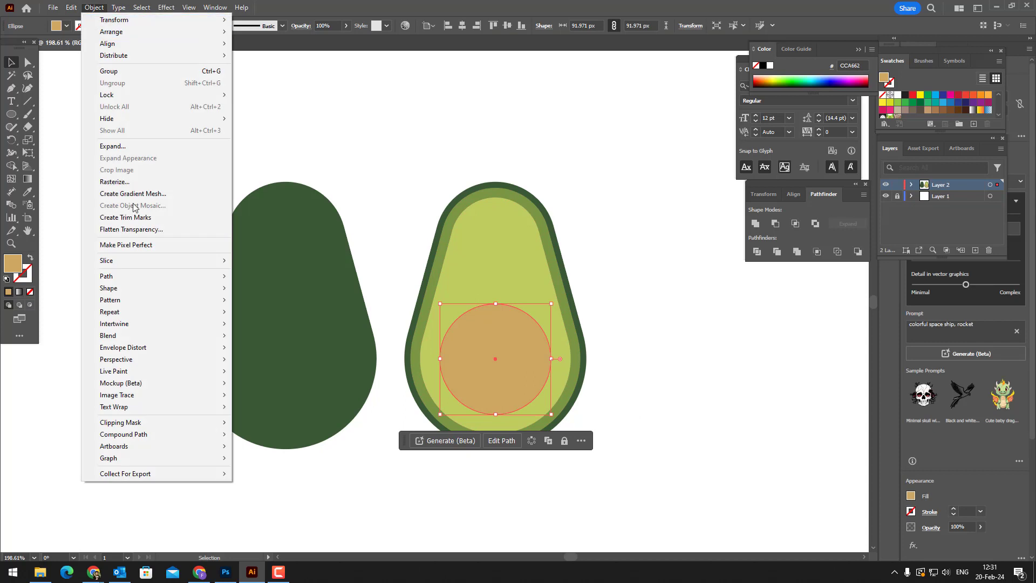
mouse_move(155, 277)
left_click(302, 316)
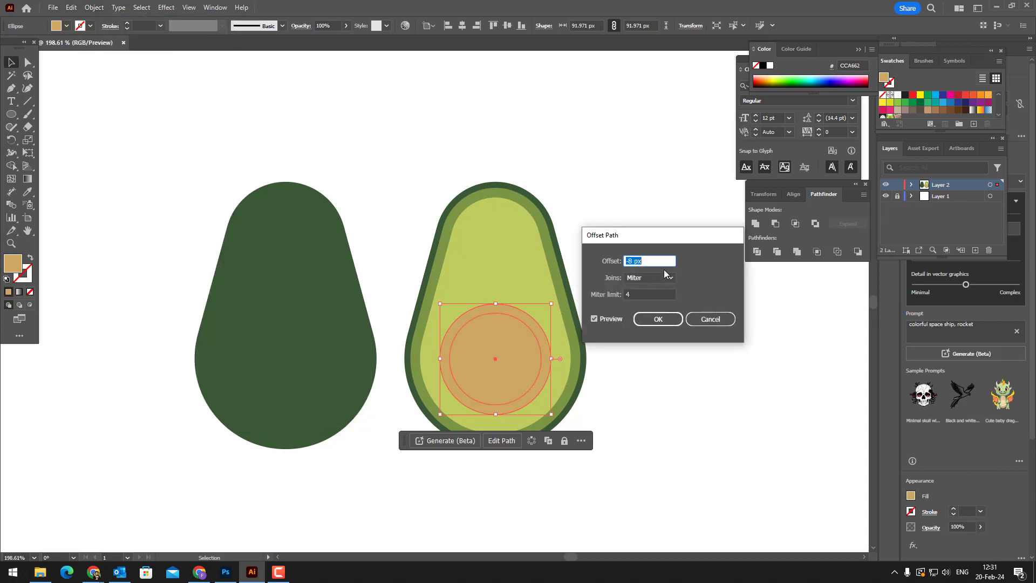
type("-5")
left_click(652, 295)
left_click(658, 319)
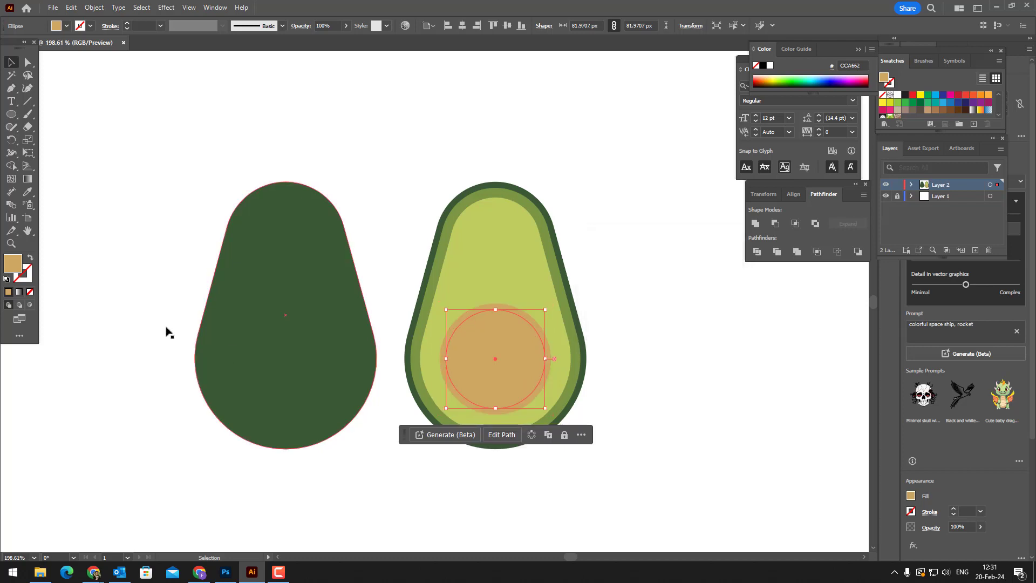
- Fill the inner pit circle with reddish brown 934F31
double_click(18, 268)
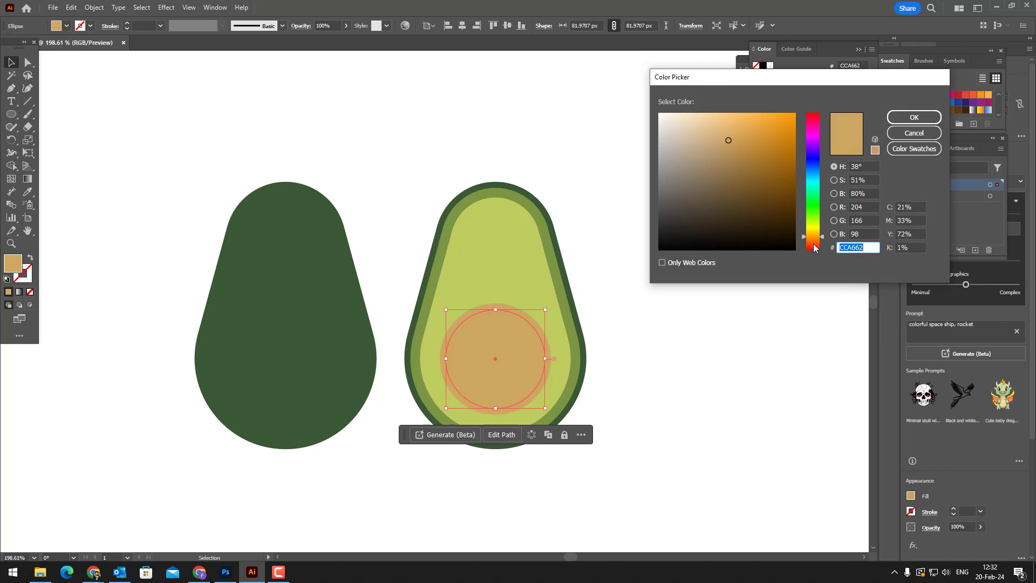
left_click(813, 245)
left_click_drag(752, 146, 753, 156)
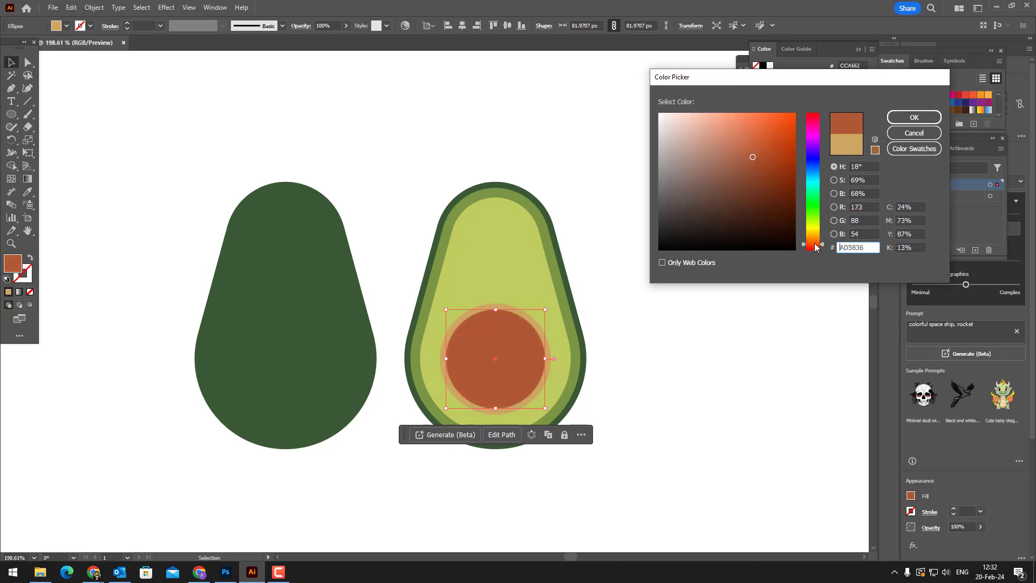
left_click_drag(817, 245, 815, 247)
left_click_drag(754, 159, 749, 169)
left_click(914, 117)
left_click(673, 384)
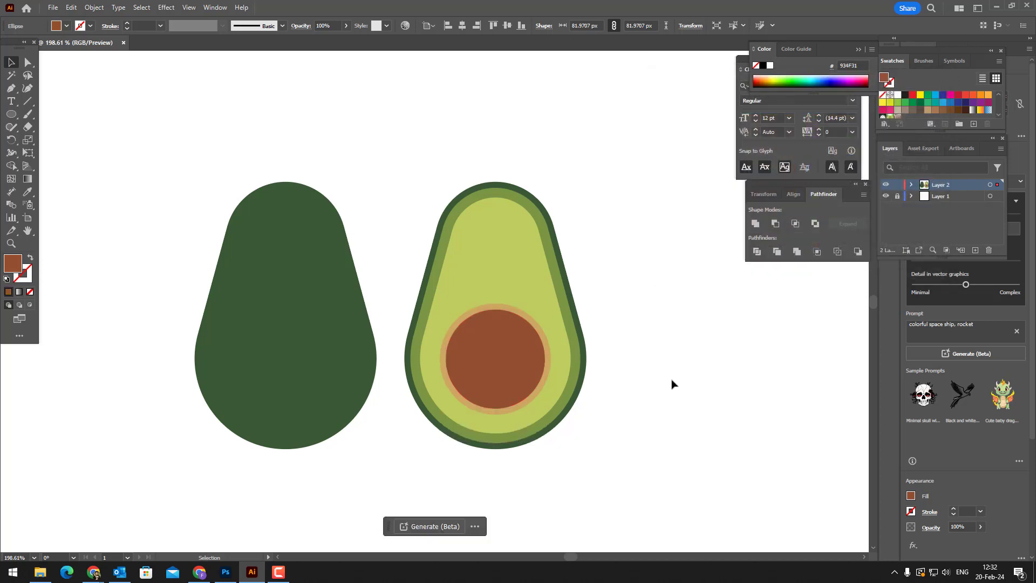
- Scale both pit circles up proportionally from their centre, making the brown one about 92 px in diameter
left_click(514, 361)
left_click(549, 350, "shift")
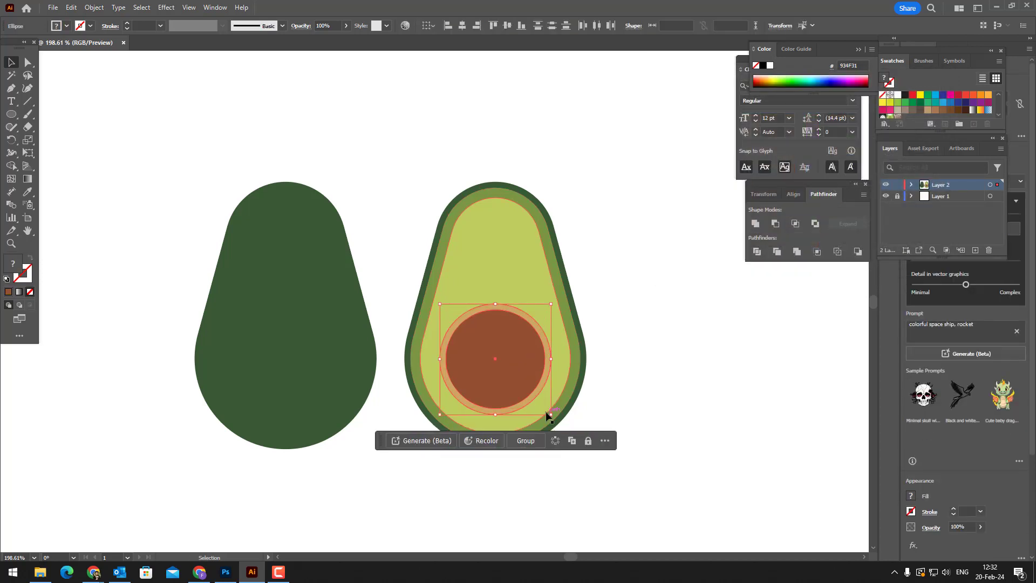
left_click_drag(547, 414, 567, 426)
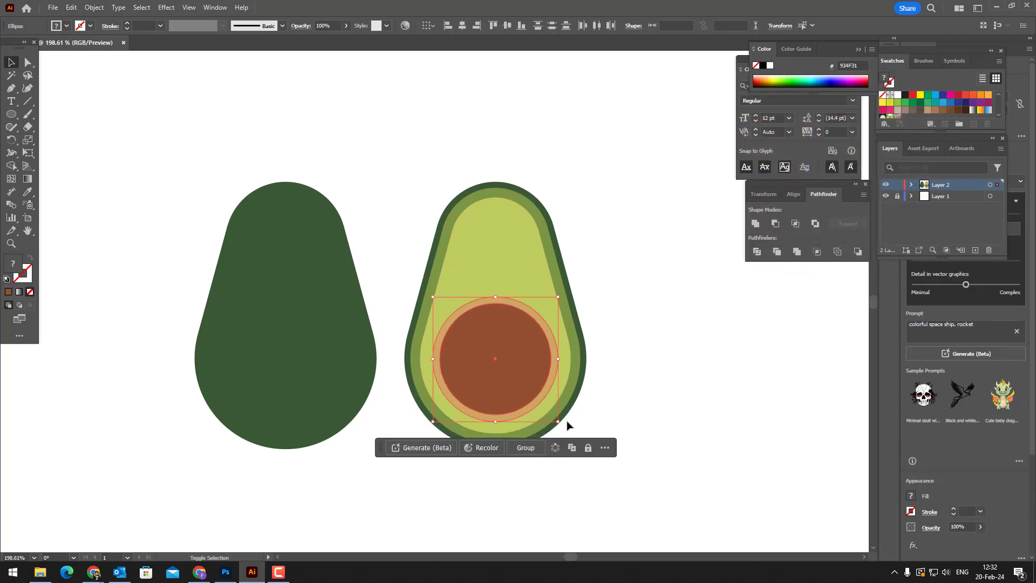
left_click(598, 392)
left_click(497, 356)
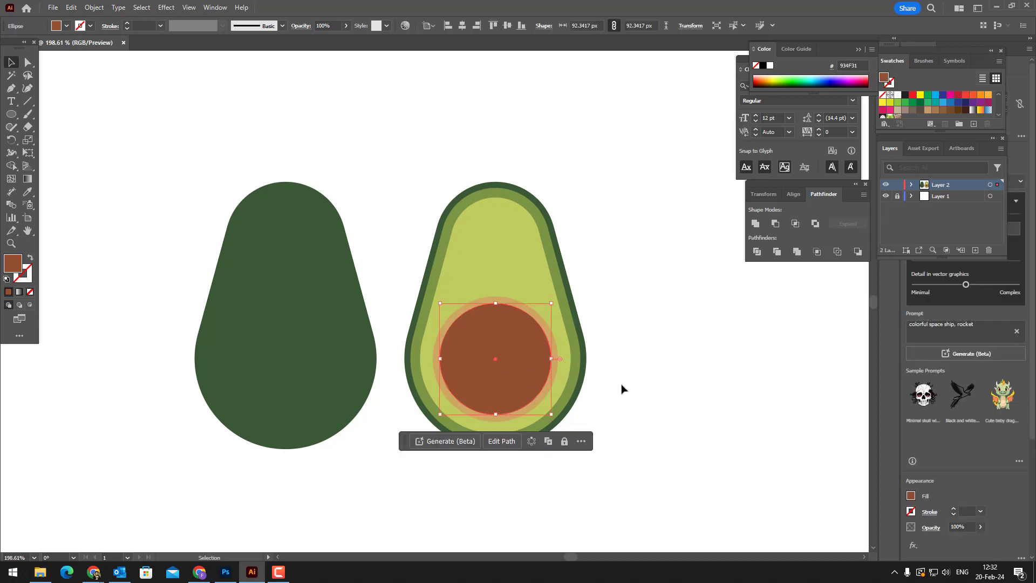
left_click(667, 374)
- Move the top anchor points of both pit circles slightly upward, making the brown shape about 98 px tall
left_click(28, 62)
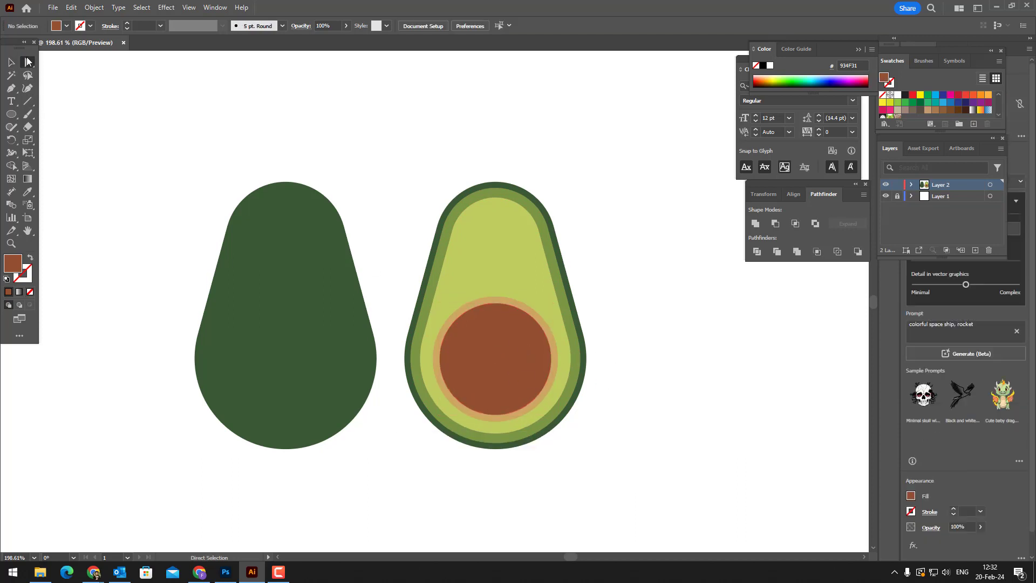
left_click(496, 297)
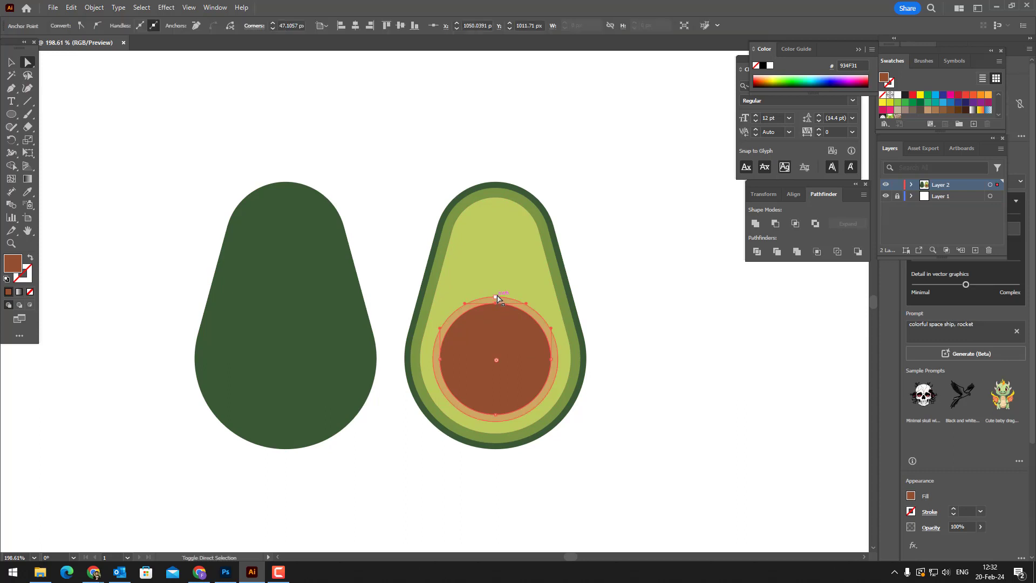
left_click(497, 297, "shift")
left_click_drag(496, 298, 497, 290)
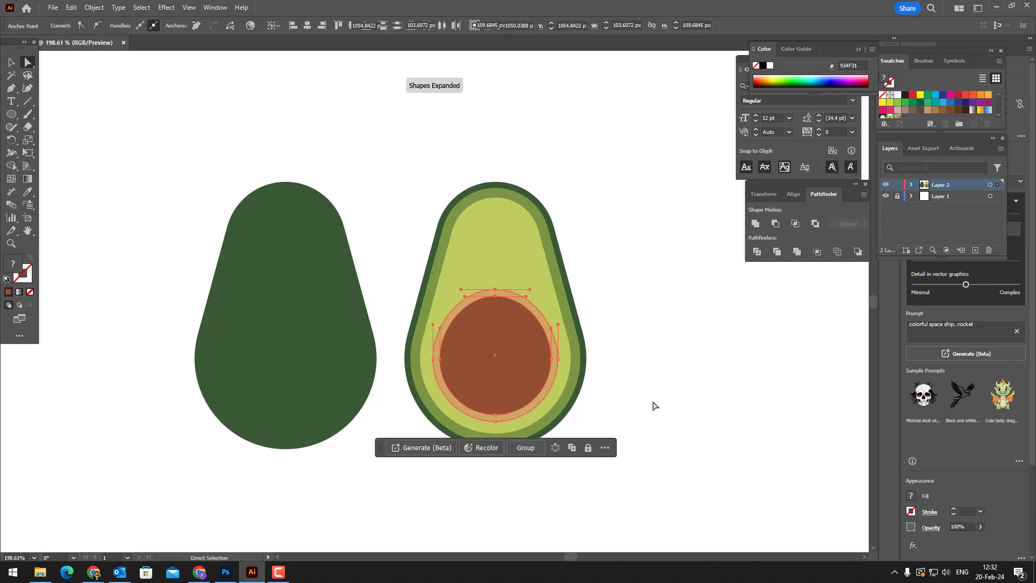
left_click(654, 406)
left_click_drag(647, 404, 664, 393)
key("v")
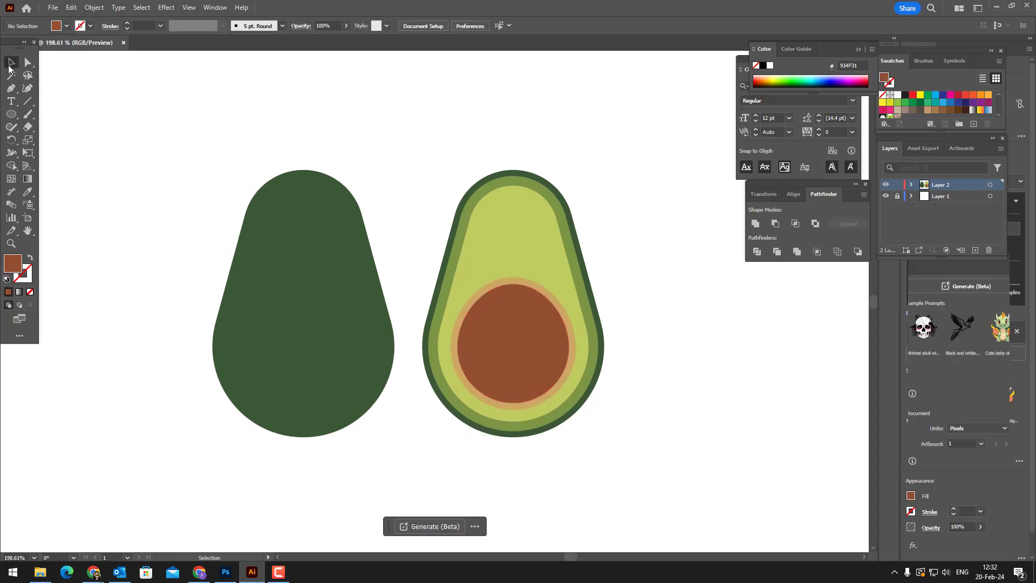
- Create an offset path of -5 px inside the brown pit shape, with miter joins and a miter limit of 4
left_click(534, 354)
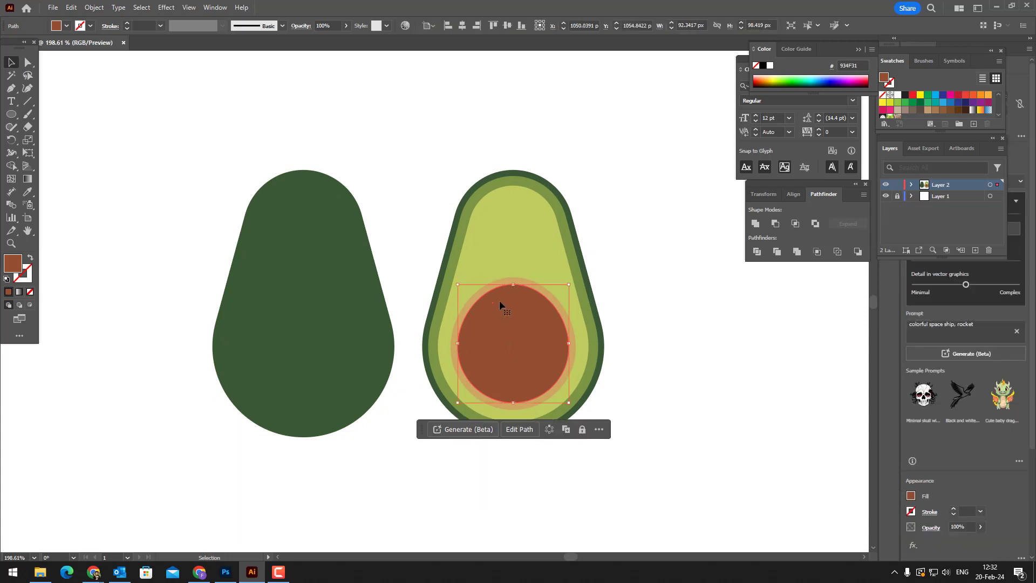
left_click(94, 7)
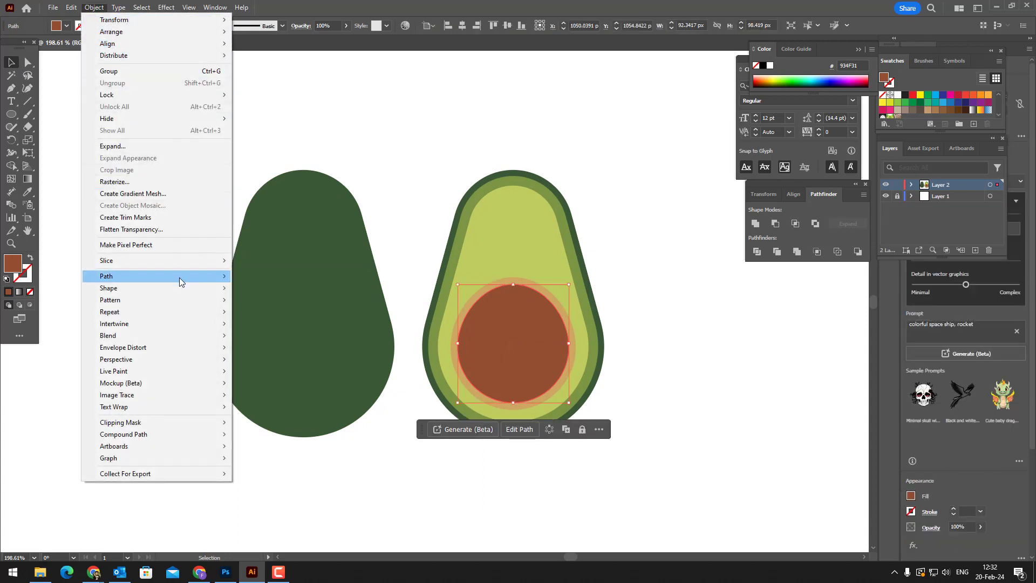
mouse_move(178, 276)
left_click(301, 318)
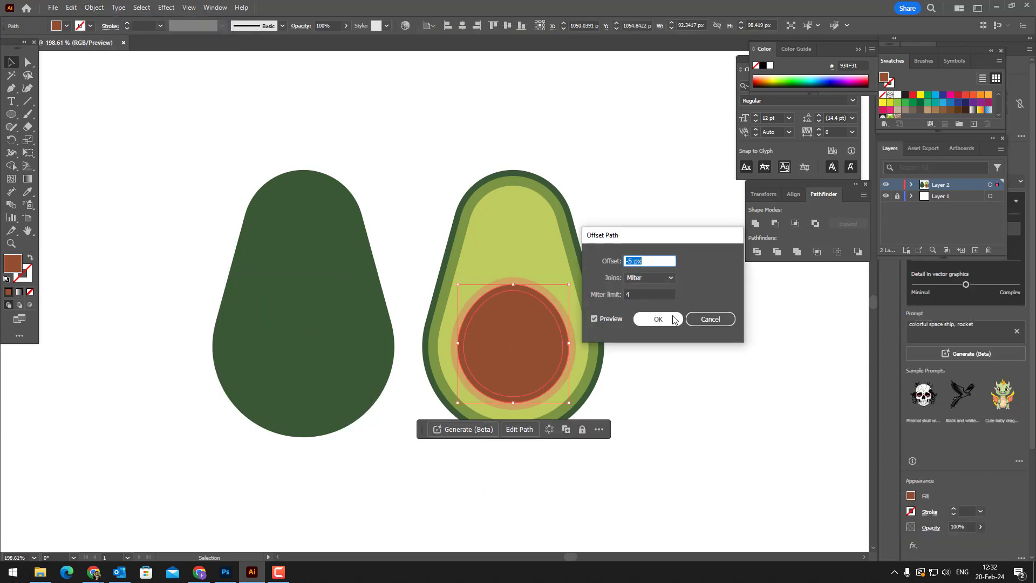
type("-5")
left_click(669, 317)
- Fill the innermost pit shape with dark brown 773D26
double_click(7, 268)
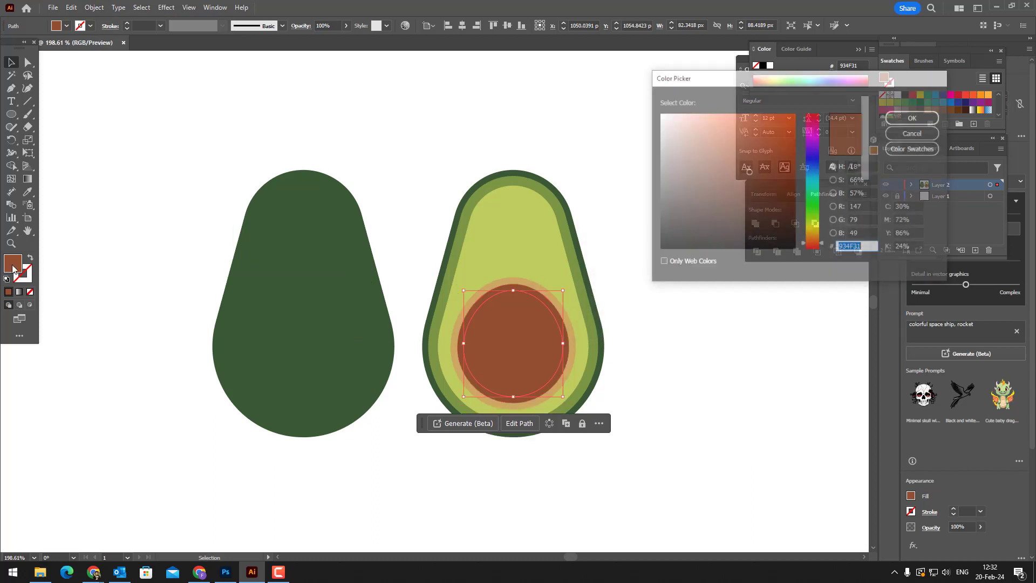
left_click(751, 186)
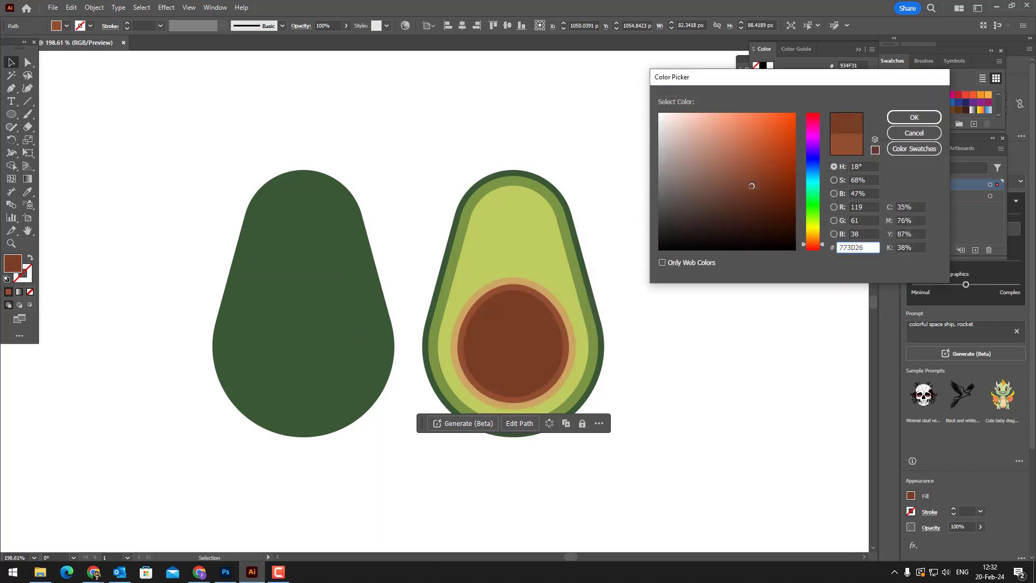
left_click(914, 117)
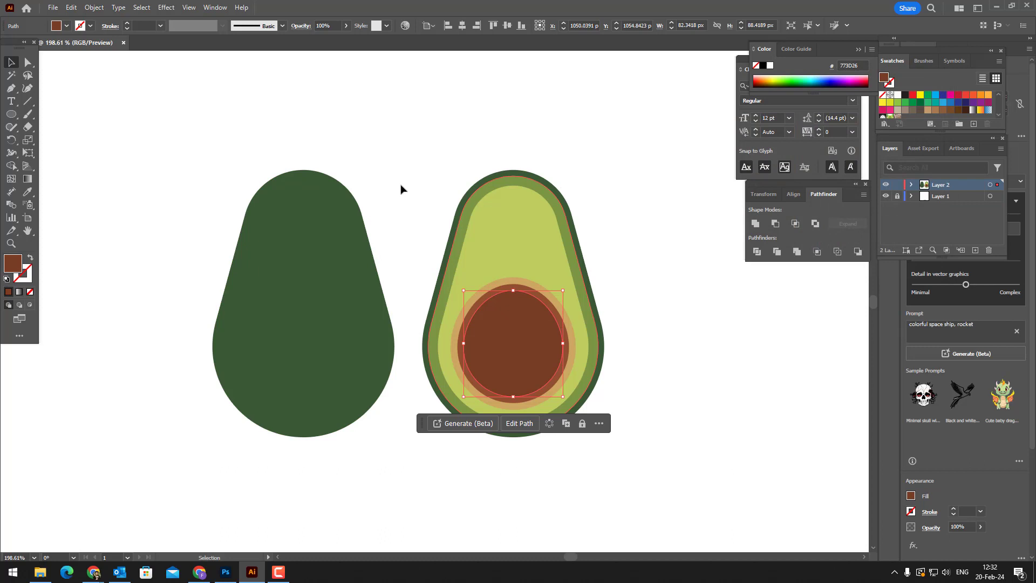
- Draw a circle about 105 px in diameter over the pit's upper left and subtract it from the dark brown shape, leaving a crescent shadow
left_click(11, 114)
left_click_drag(447, 238, 552, 348)
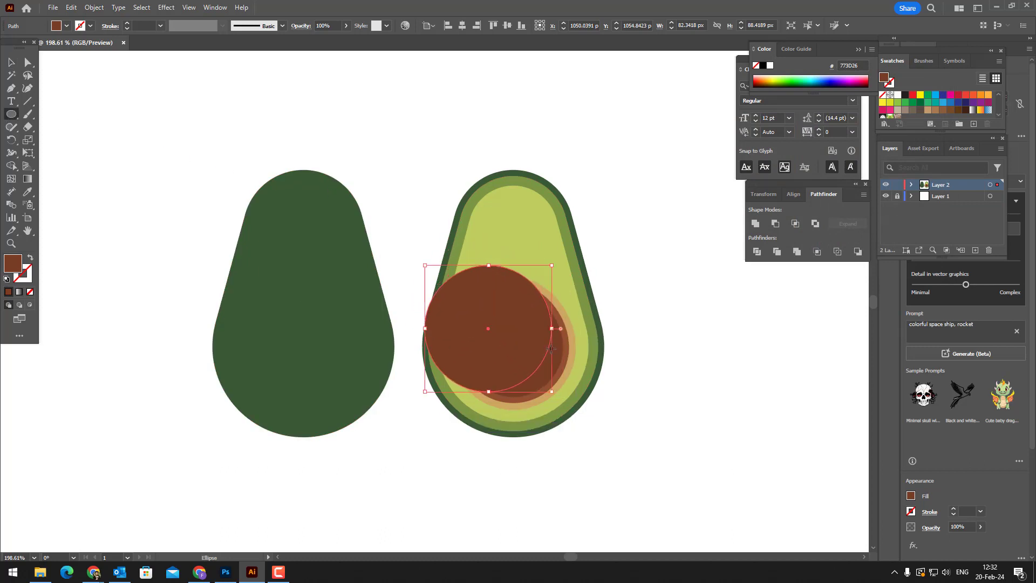
left_click(11, 63)
left_click(545, 373, "shift")
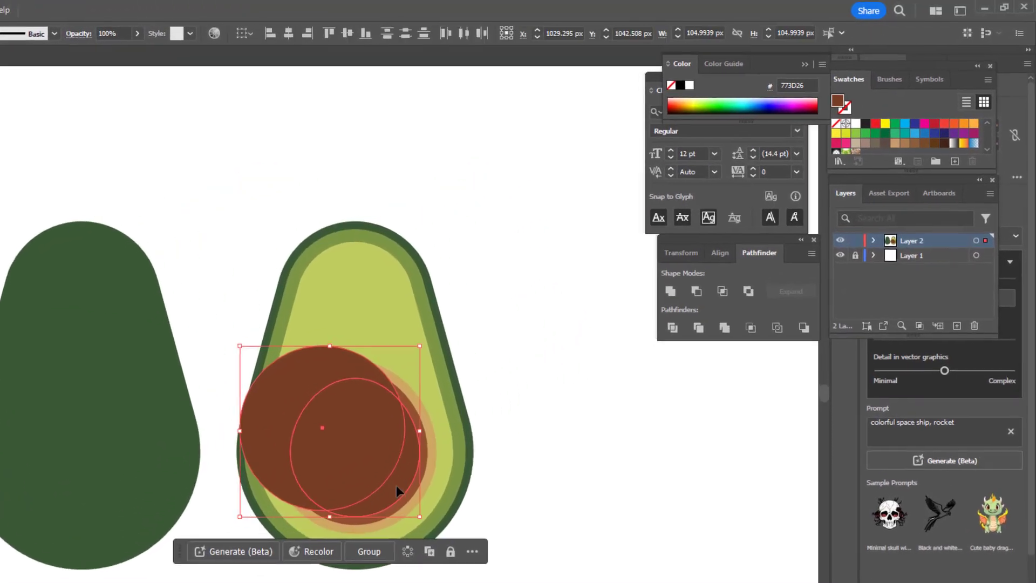
left_click(696, 291)
left_click(529, 566)
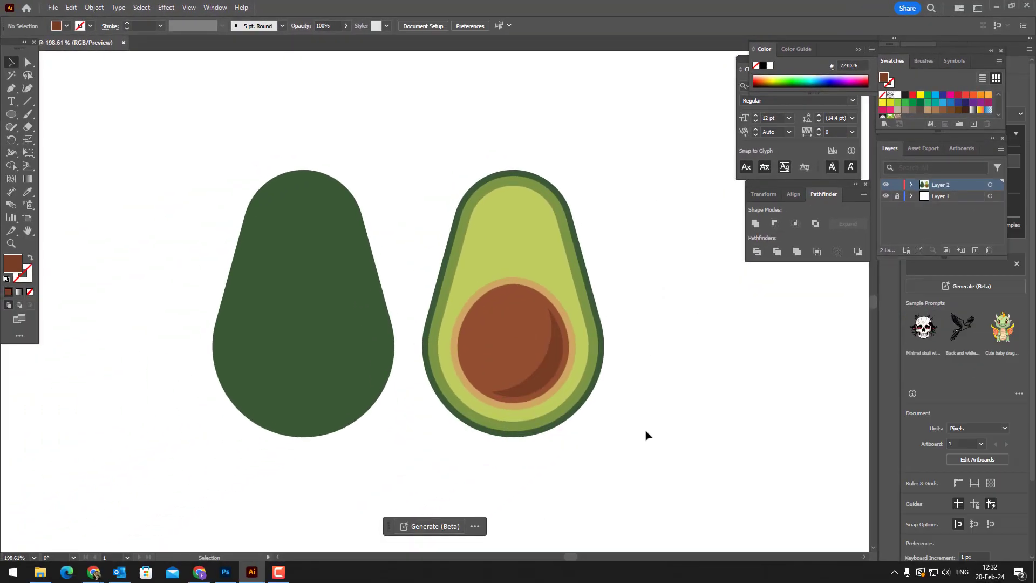
- Draw a circle about 47 px in diameter on the pit's upper left and fill it with orange-brown B55C39
left_click(12, 115)
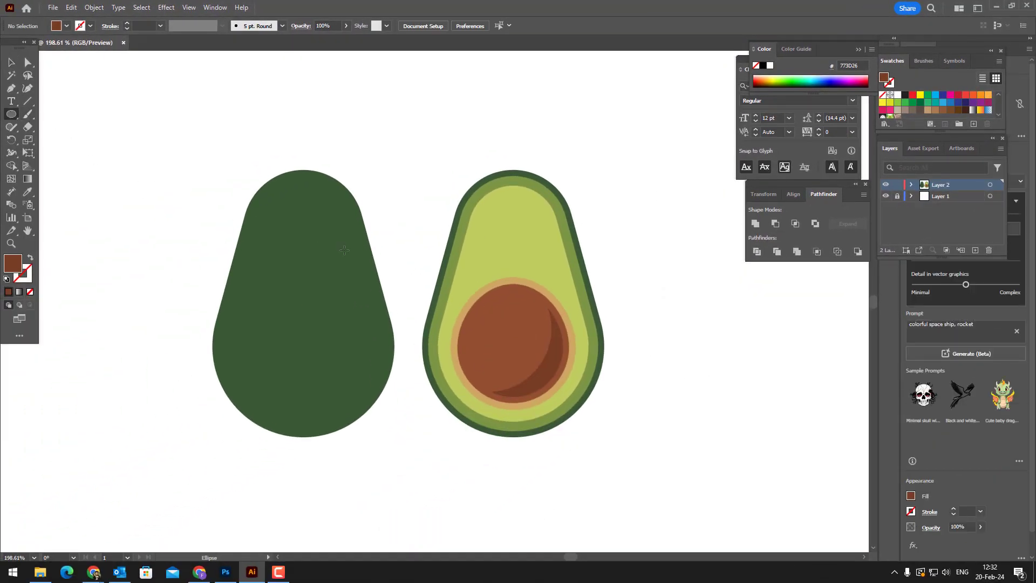
left_click_drag(392, 265, 529, 364)
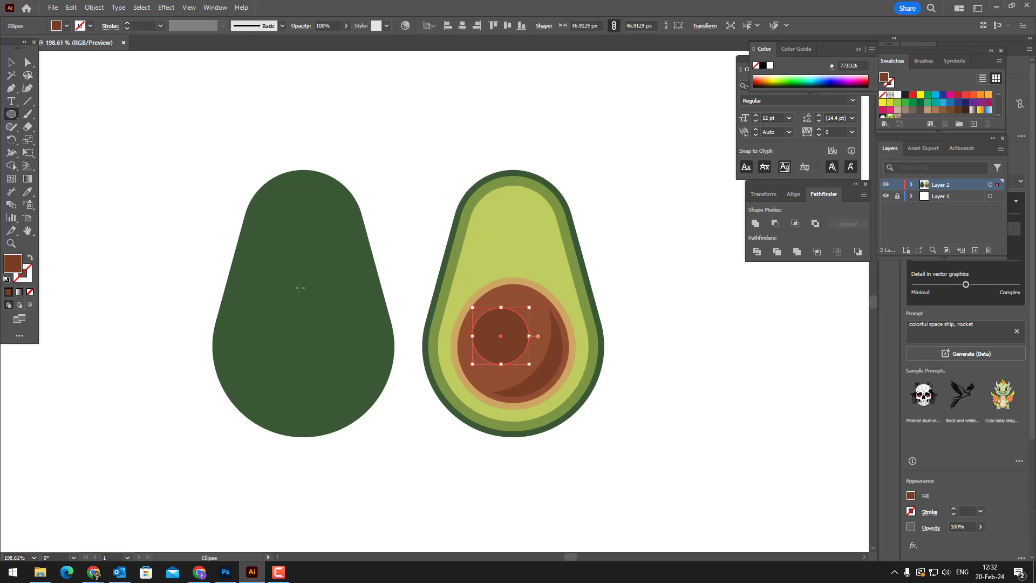
left_click(26, 193)
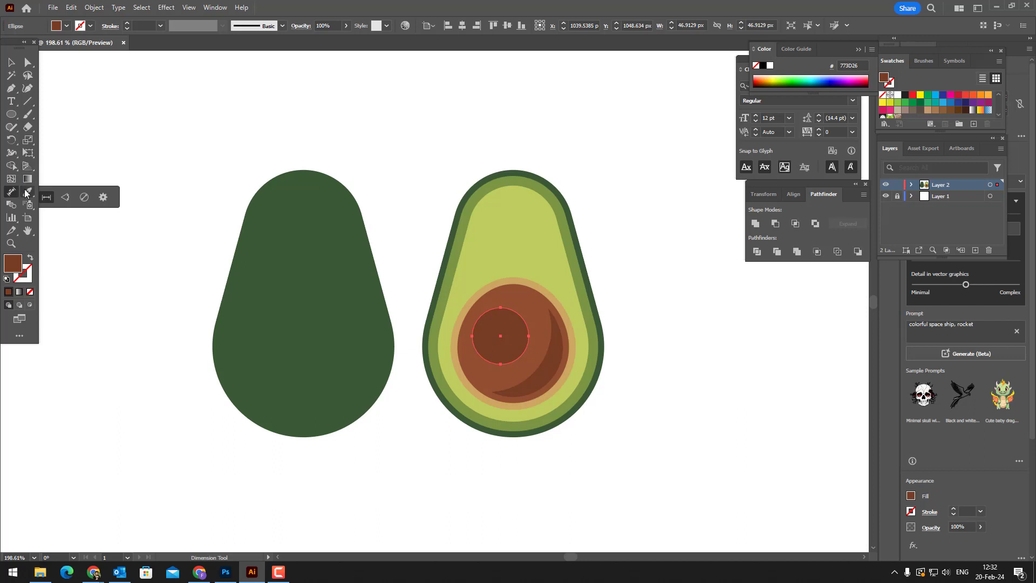
left_click(514, 289)
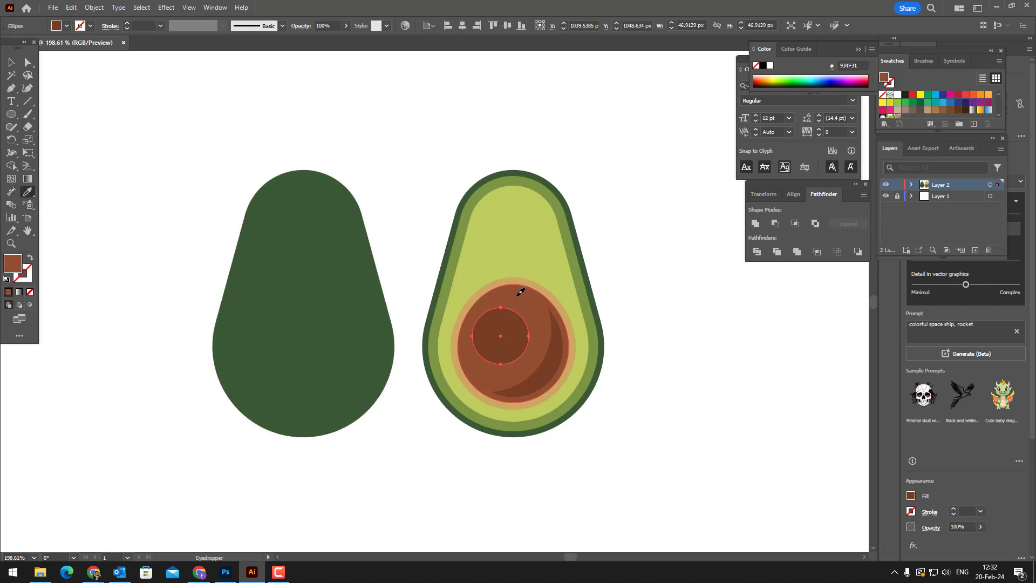
double_click(13, 263)
left_click(749, 161)
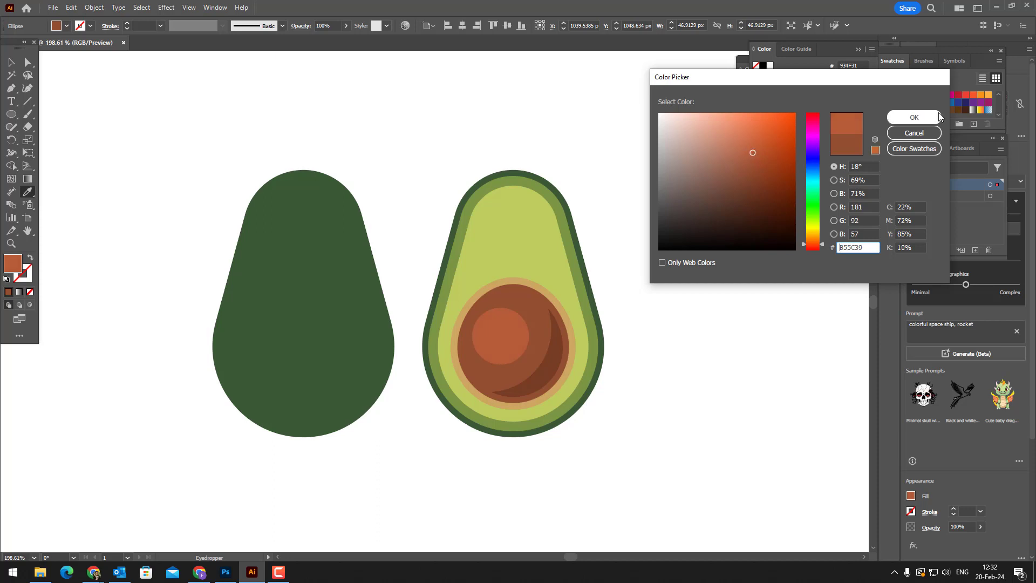
left_click(912, 120)
- Draw a square about 26 px wide near the top of the pit and fill it with light orange D39557
left_click_drag(12, 113, 65, 115)
left_click_drag(498, 293, 518, 315)
double_click(16, 269)
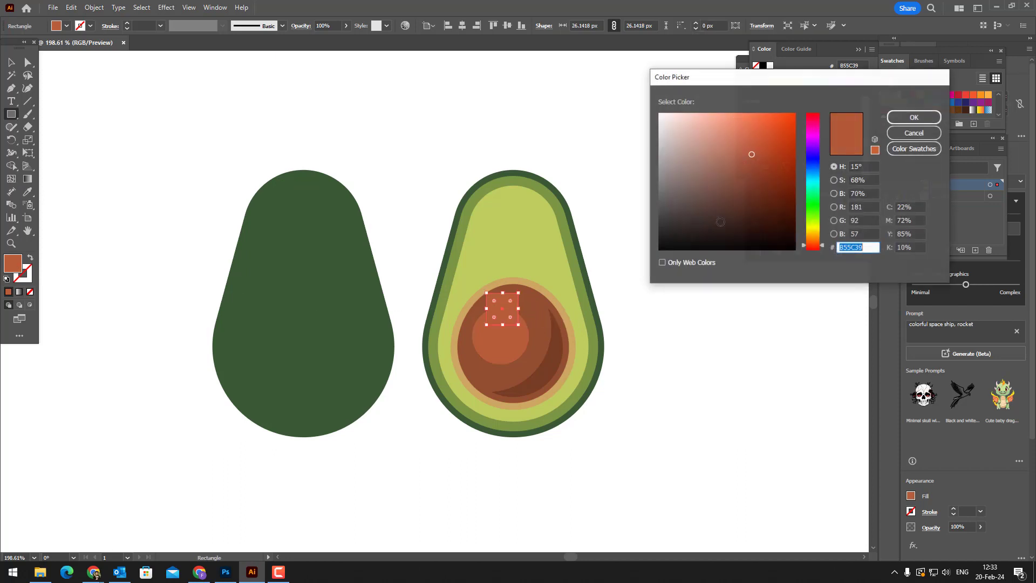
left_click_drag(823, 244, 821, 239)
left_click_drag(741, 146, 739, 136)
left_click(914, 117)
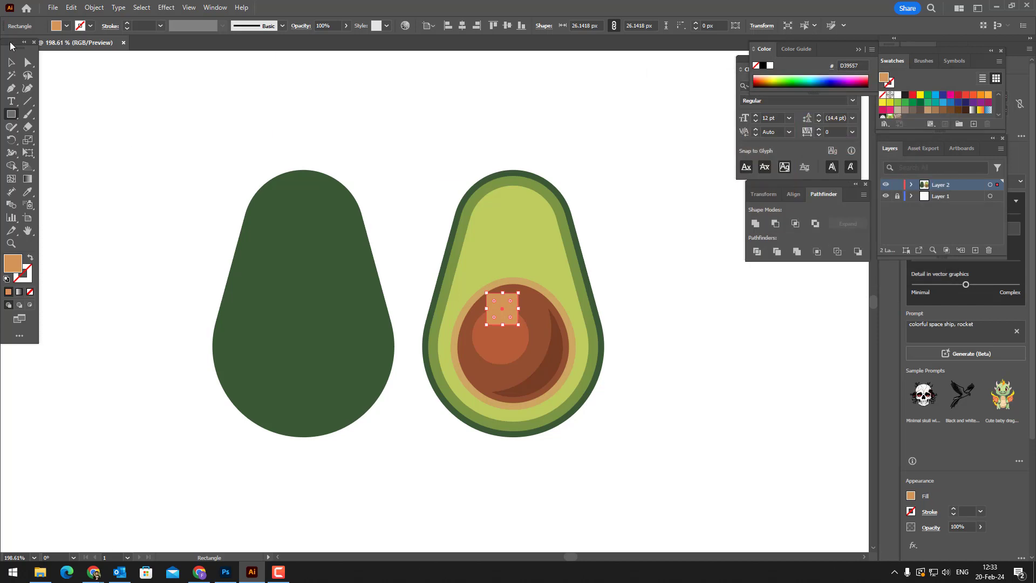
- Round the light orange square's corners fully to form a small round highlight on the pit
key("a")
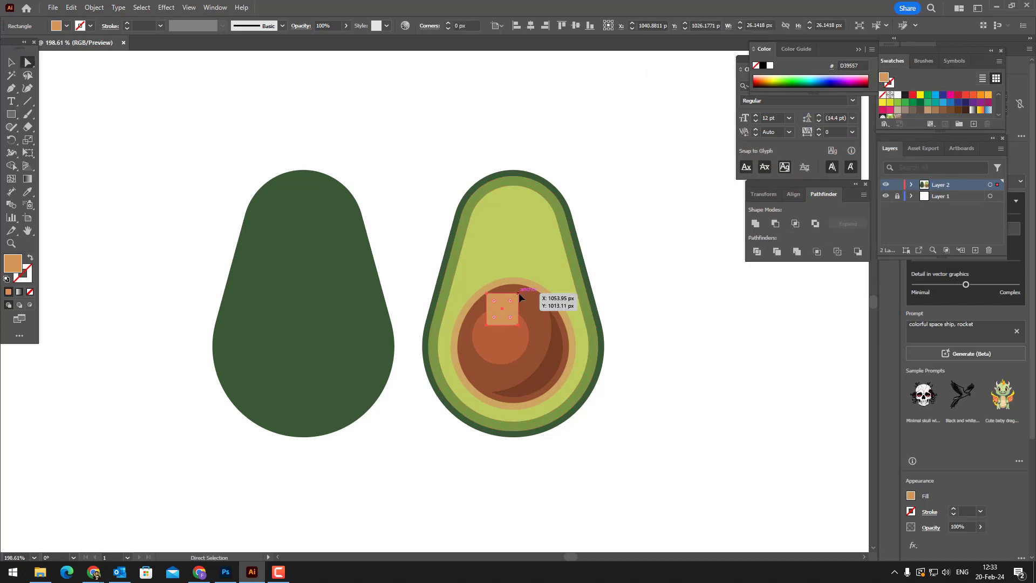
left_click_drag(518, 295, 497, 350)
left_click(502, 309)
left_click(611, 392)
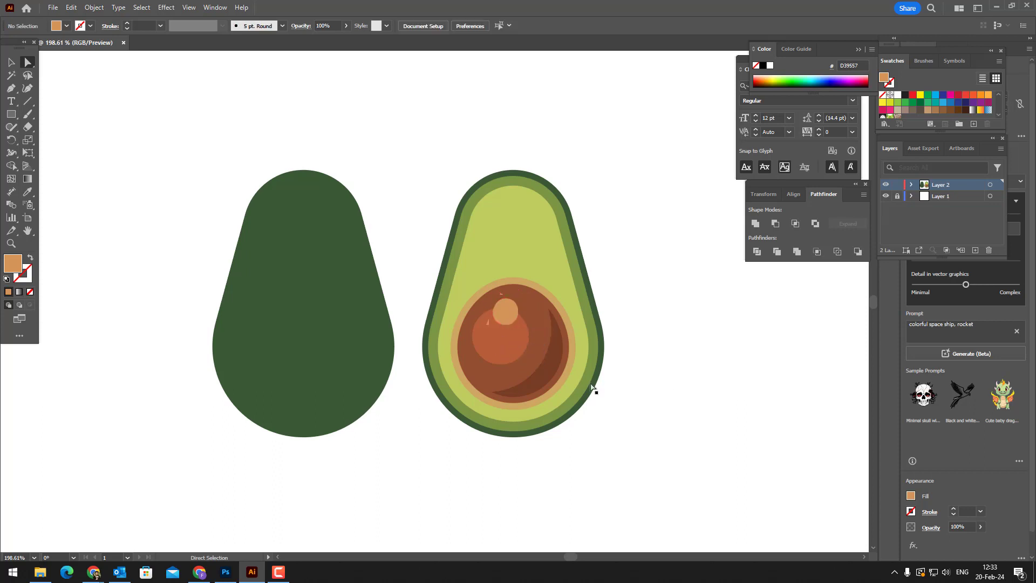
key("v")
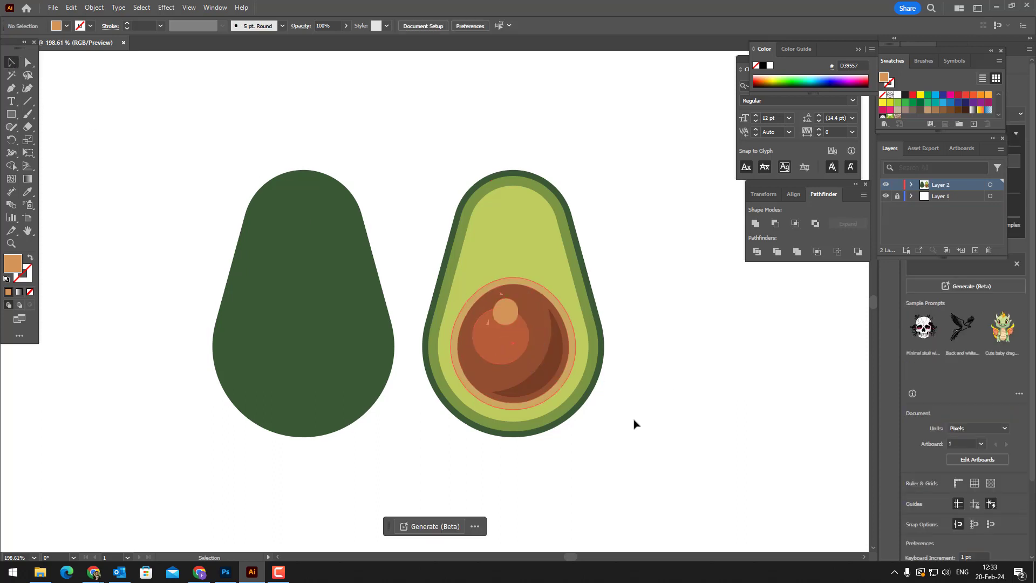
- Move the light orange highlight circle further toward the pit's upper left and tilt it
left_click(513, 309)
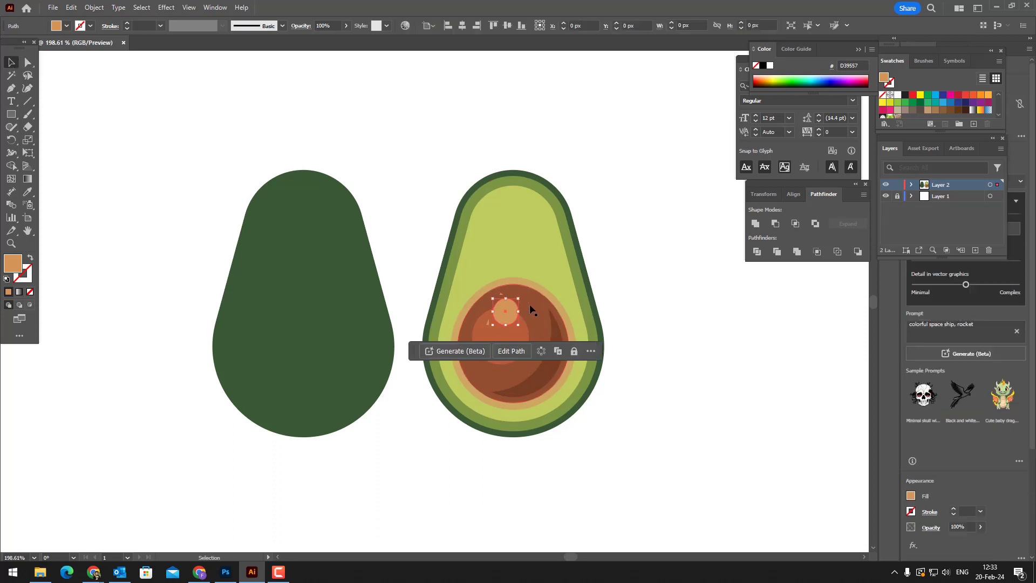
left_click(689, 363)
left_click_drag(506, 316, 491, 316)
left_click(647, 356)
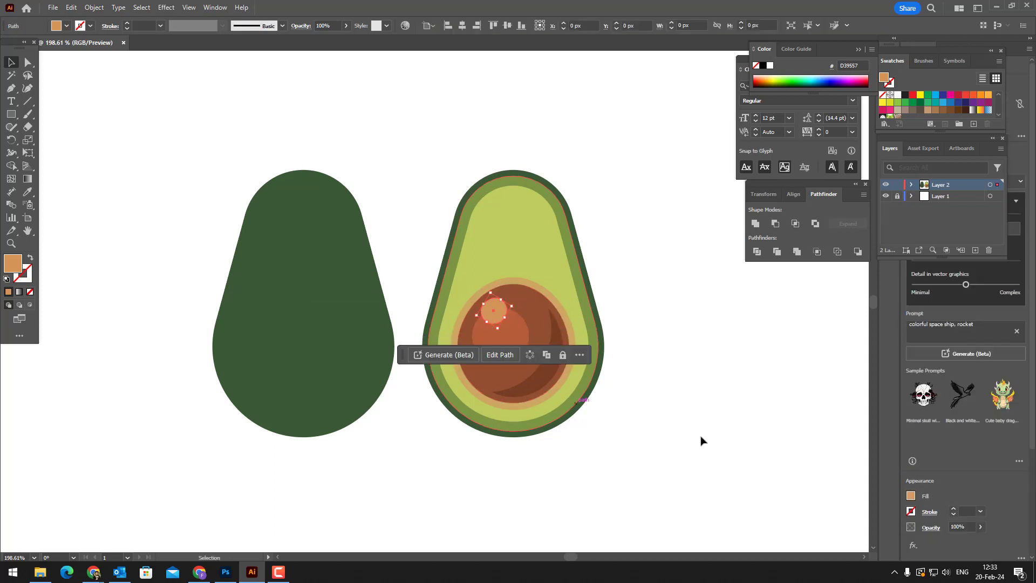
- Fill the highlight circle with lighter orange E09E63 and apply Unite to its shape
double_click(15, 261)
left_click(736, 129)
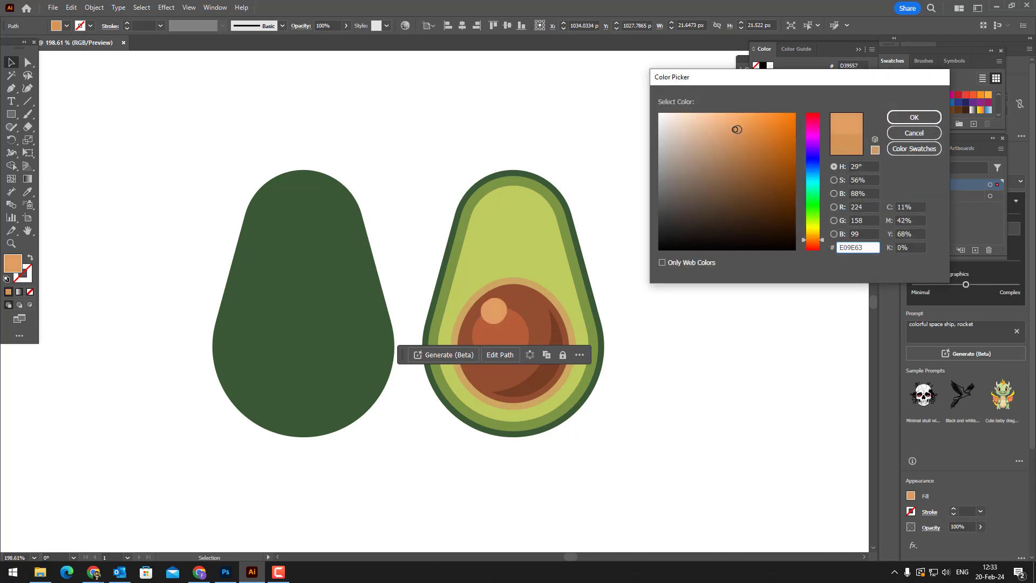
left_click(914, 117)
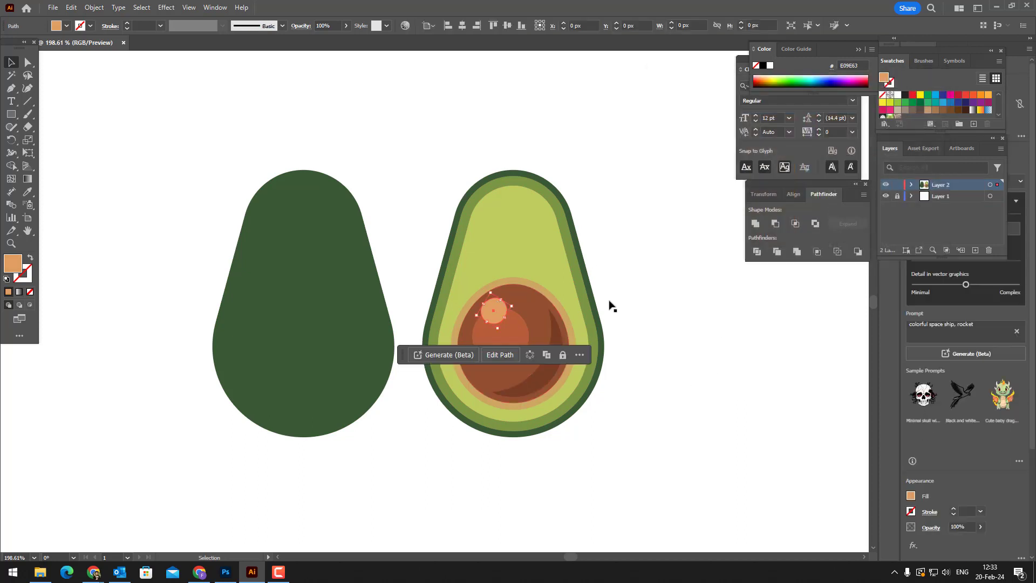
left_click(758, 224)
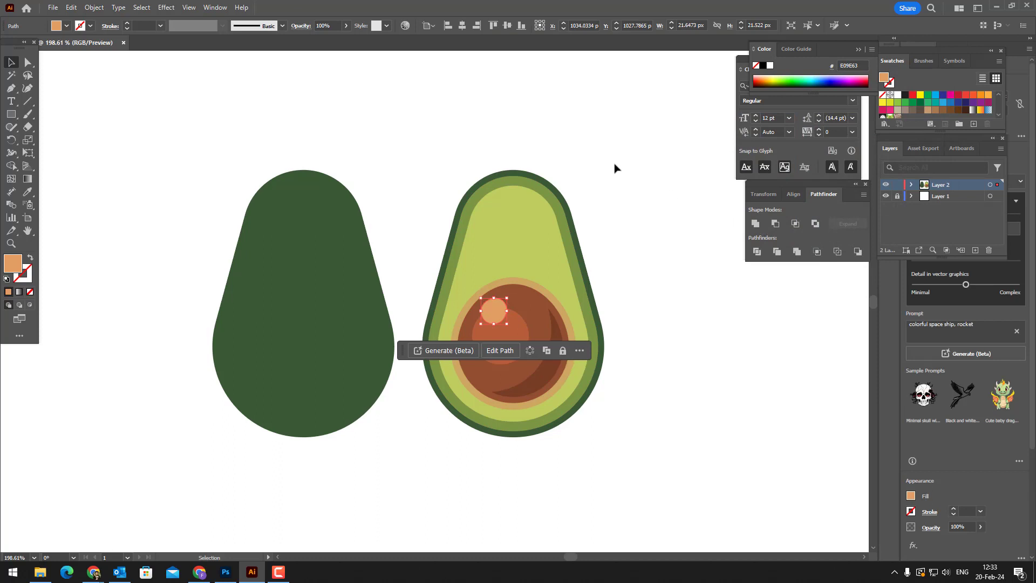
- Duplicate the highlight circle, shrink and tilt the copy, and place it below the original near the pit's left edge
left_click(76, 9)
left_click(89, 60)
left_click(75, 8)
left_click(89, 71)
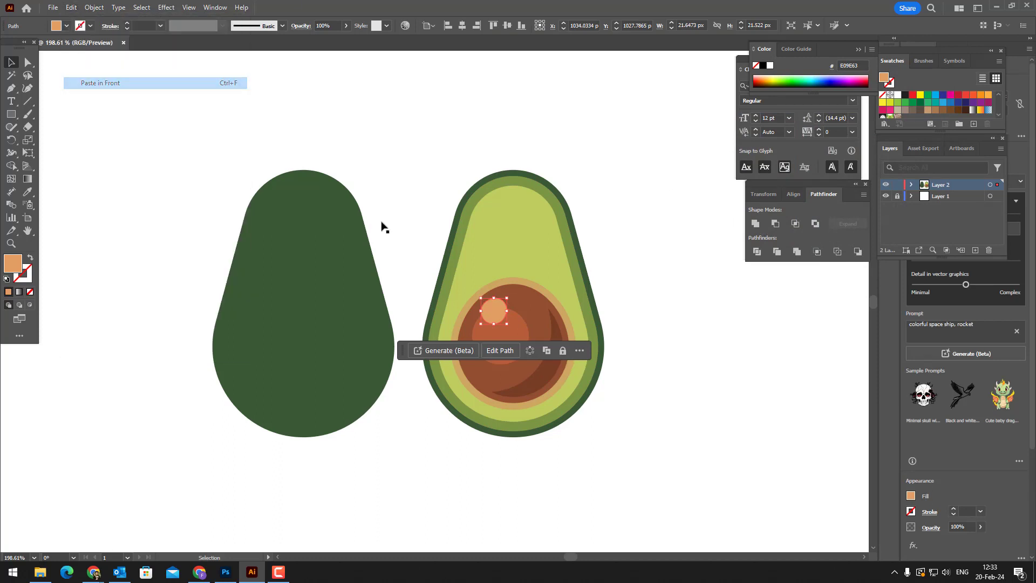
left_click_drag(490, 318, 483, 352)
left_click(627, 366)
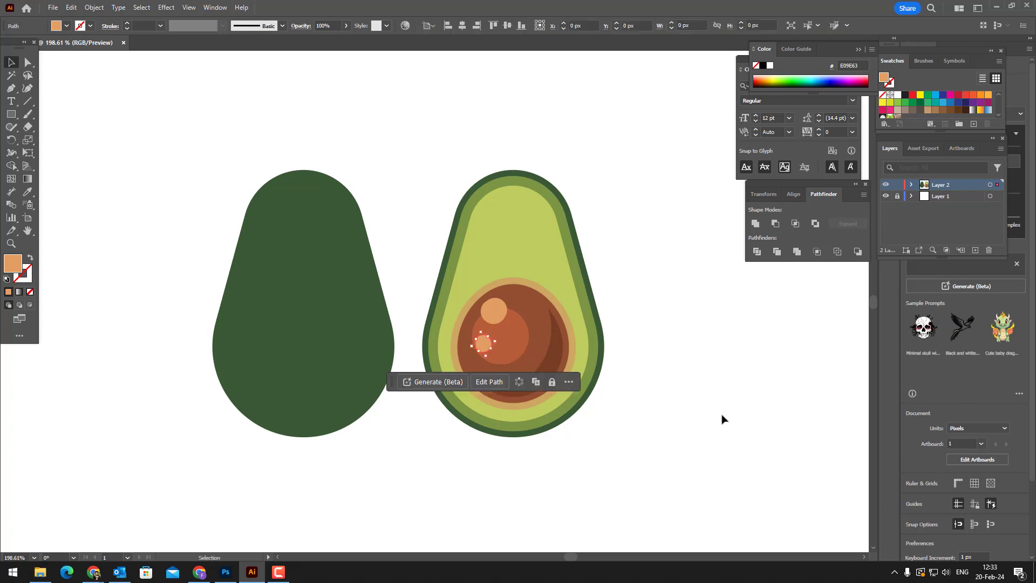
left_click(705, 398)
left_click_drag(705, 398, 716, 408)
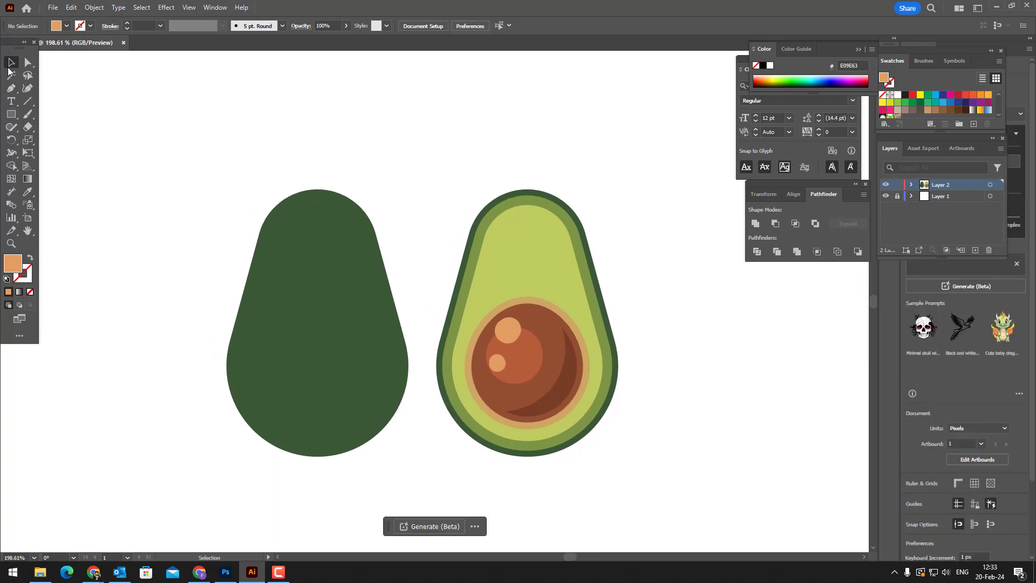
- Create a copy of the whole avocado's outline offset 5 px inward
left_click(296, 383)
left_click(102, 9)
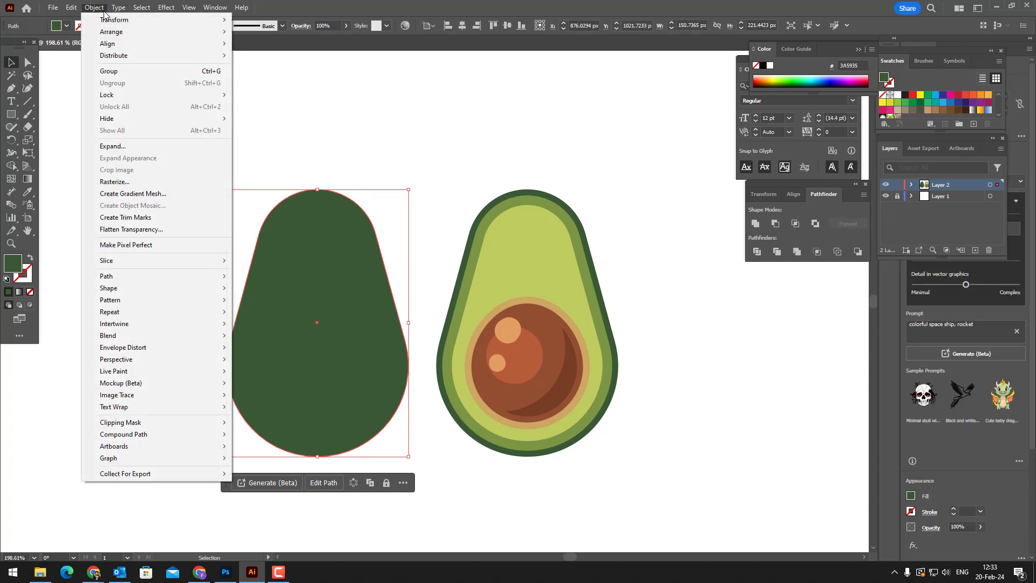
mouse_move(158, 279)
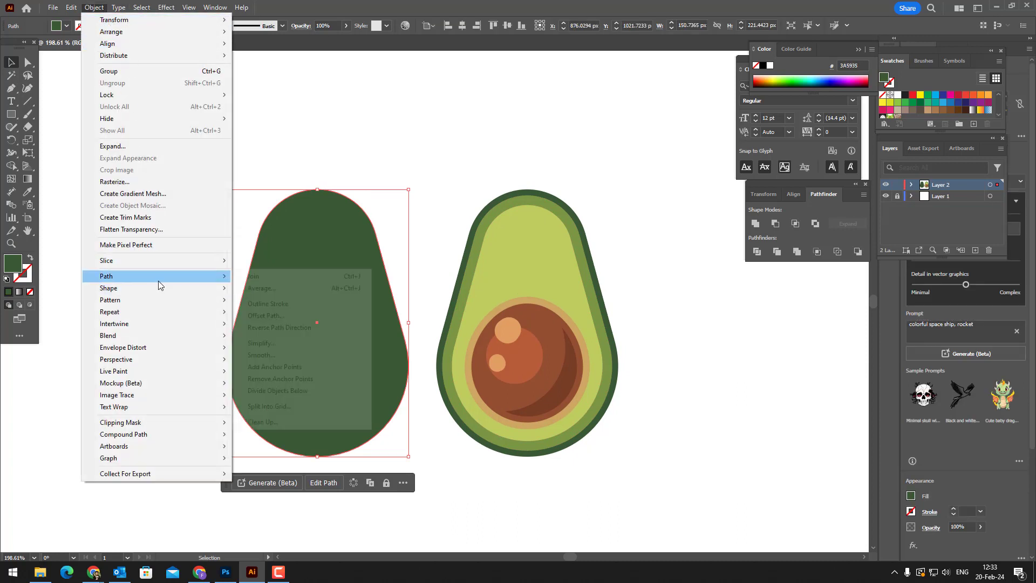
left_click(332, 316)
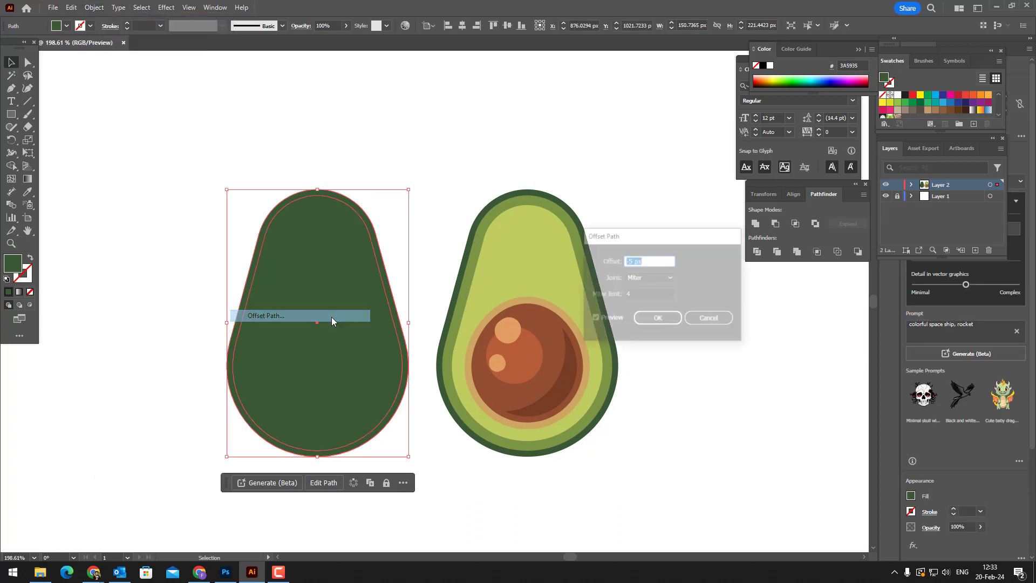
left_click(665, 320)
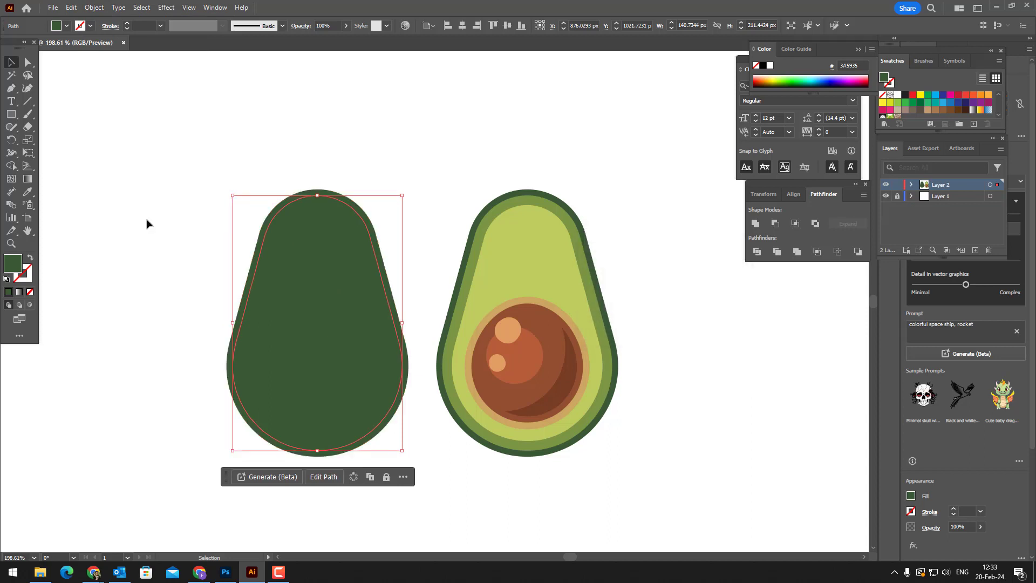
- Fill the inner offset shape of the whole avocado with very dark green 263823
double_click(12, 264)
key("ctrl+v")
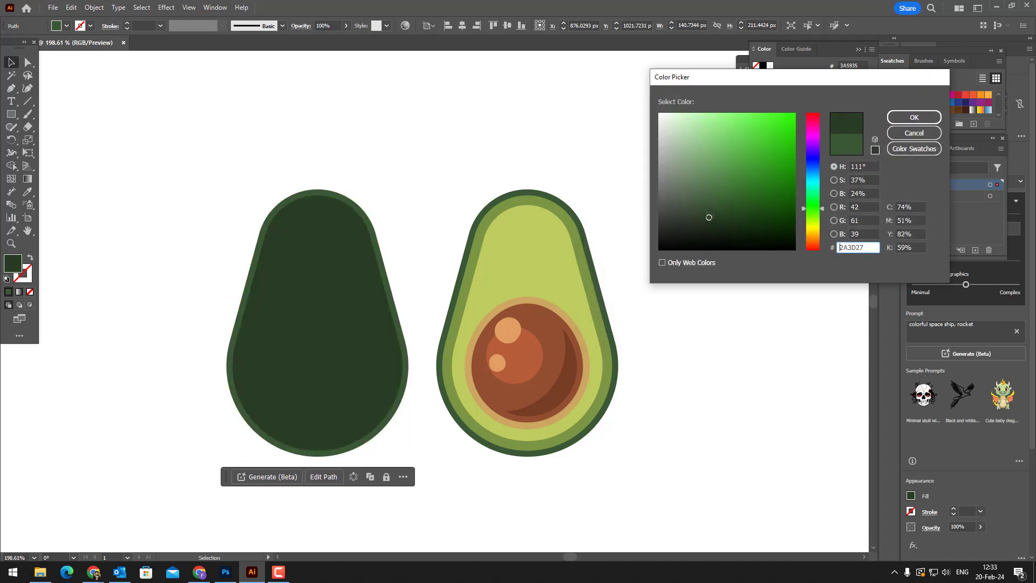
left_click(896, 120)
- Draw an ellipse about 166 × 230 px over the whole avocado's upper left and subtract it from the dark inner shape, leaving a curved shadow
left_click_drag(10, 120, 59, 142)
left_click_drag(198, 132, 373, 410)
key("v")
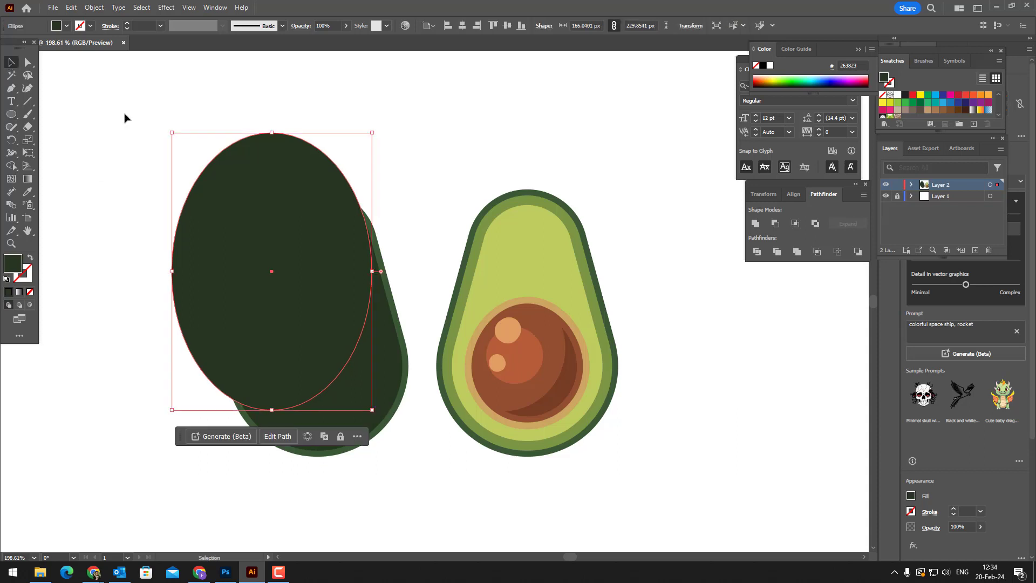
left_click(385, 354, "shift")
left_click(780, 221)
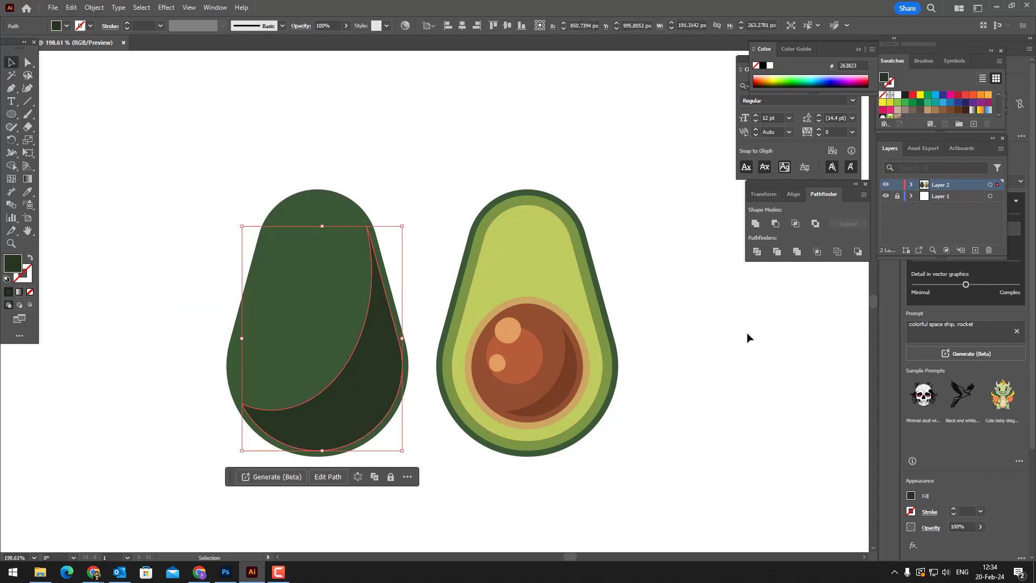
left_click(745, 346)
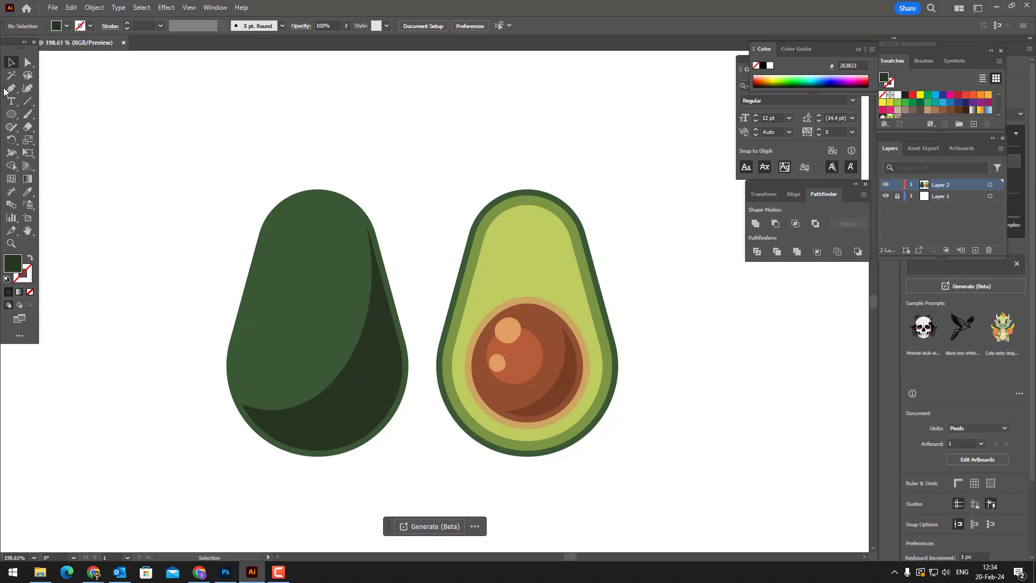
- Draw an ellipse about 66 × 71 px near the top of the whole avocado and fill it with lighter green 4C7246
left_click(10, 116)
left_click_drag(271, 223, 349, 292)
key("i")
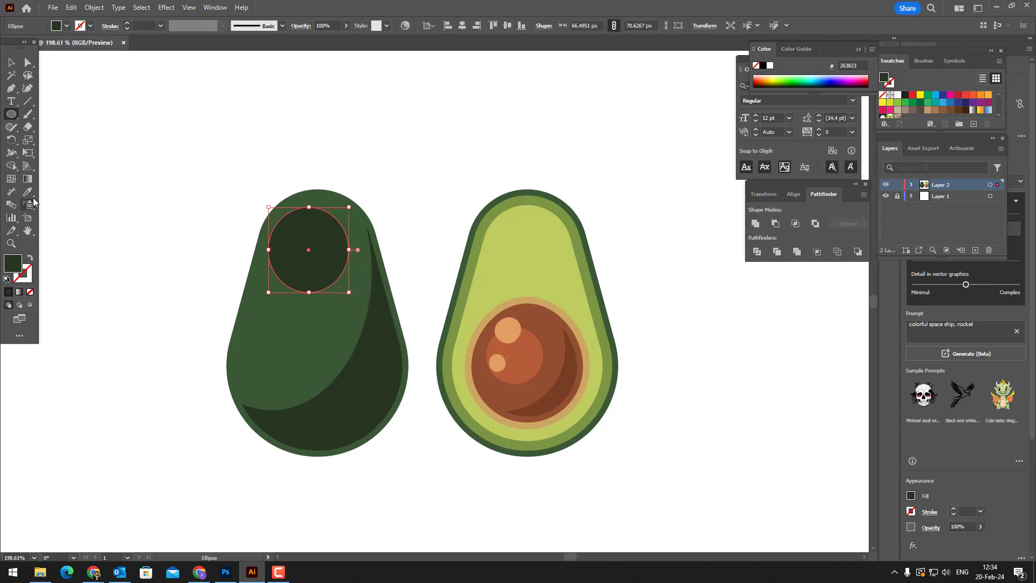
left_click(311, 337)
double_click(15, 268)
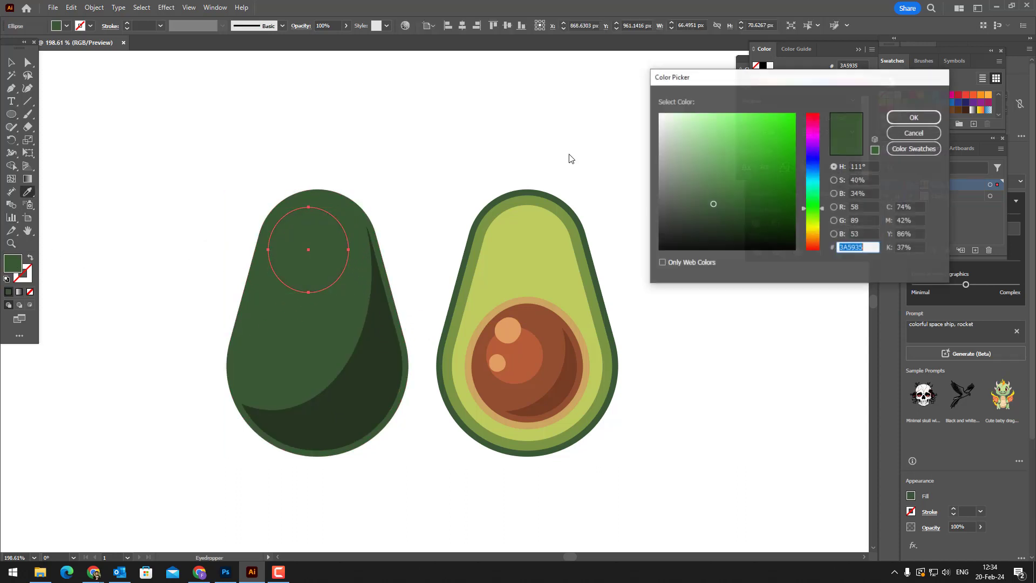
left_click(707, 193)
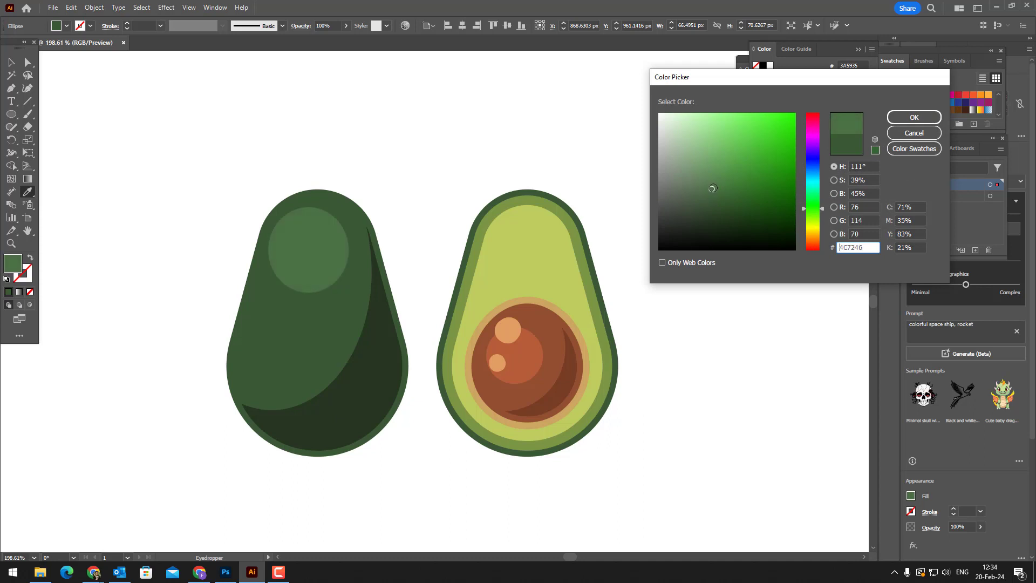
left_click(929, 118)
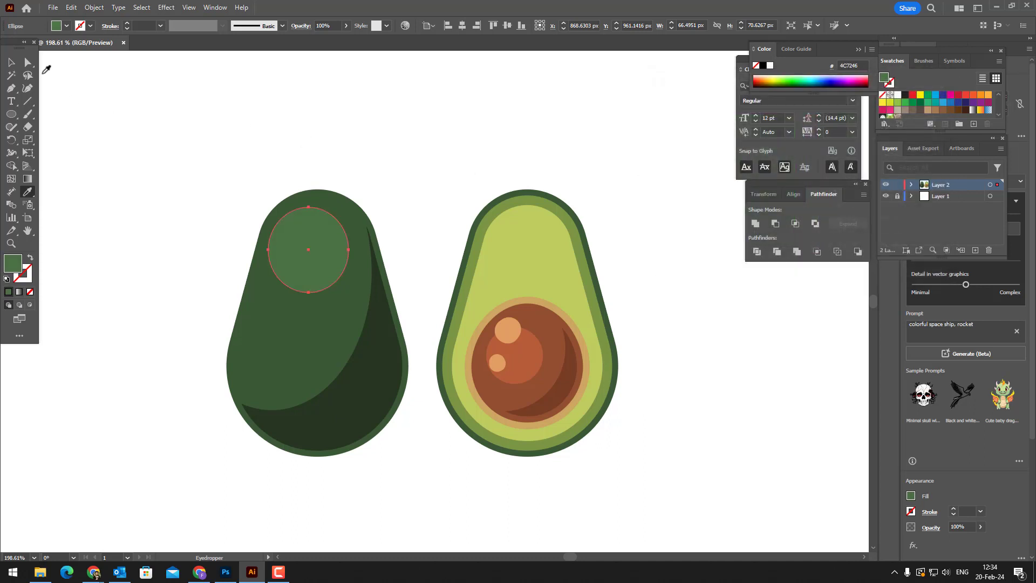
key("v")
left_click(434, 238)
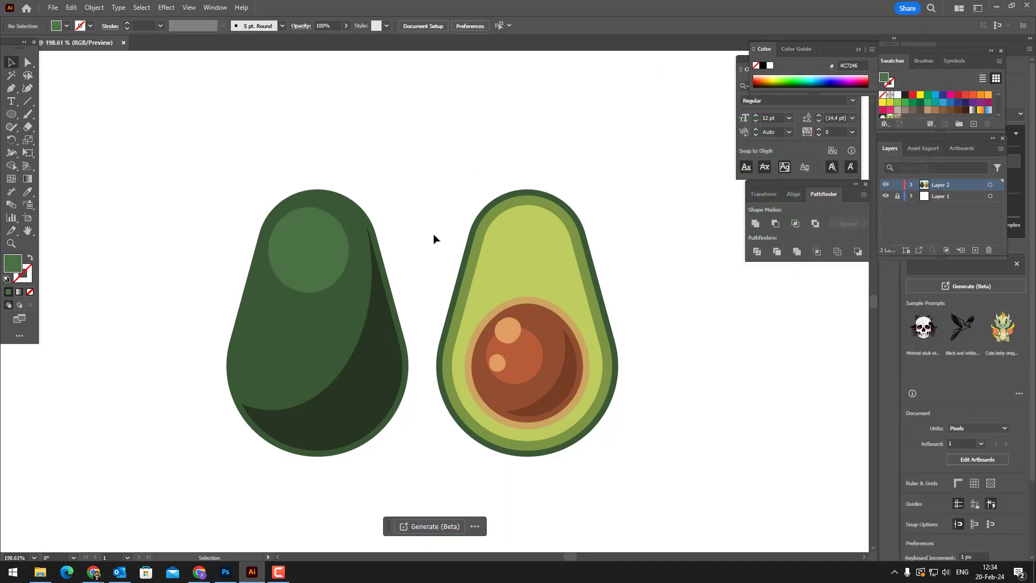
- Draw an ellipse about 35 × 24 px at the top of the light green ellipse and fill it with olive A2A55B
left_click(11, 115)
mouse_move(290, 201)
left_mouse_down()
mouse_move(338, 224)
mouse_move(331, 230)
left_mouse_up()
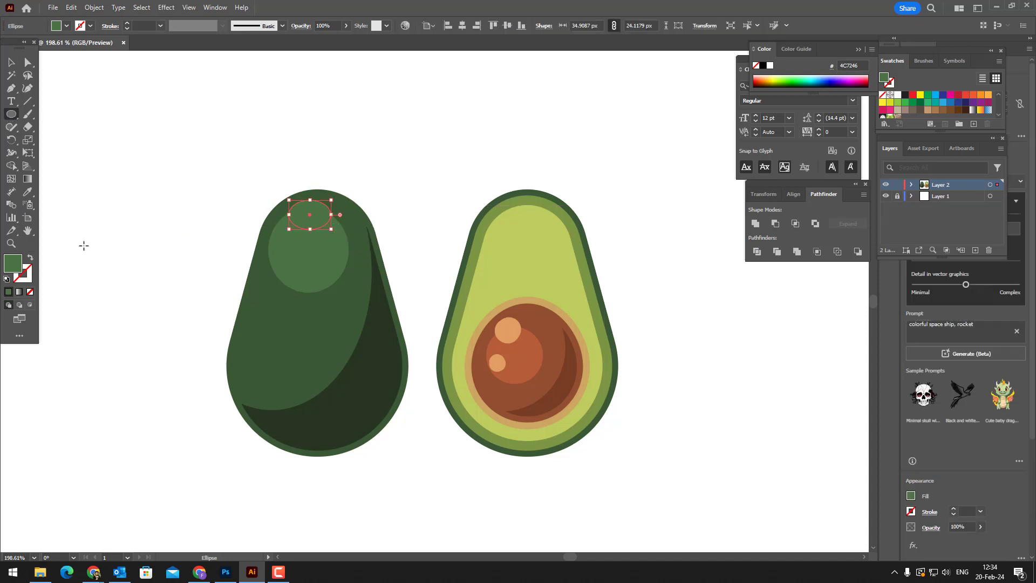
double_click(14, 262)
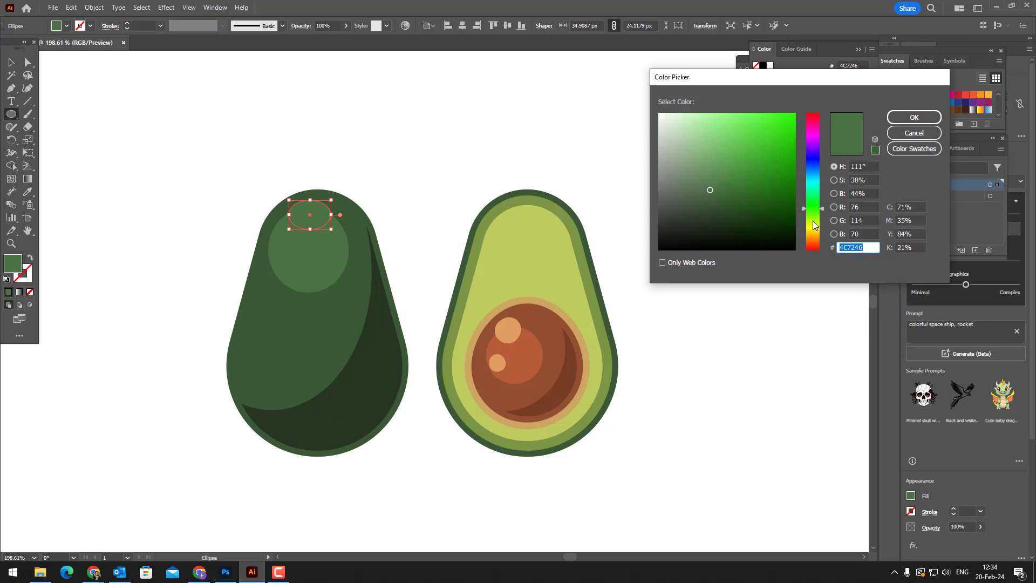
left_click_drag(817, 214, 817, 228)
left_click_drag(727, 147, 720, 160)
left_click(913, 117)
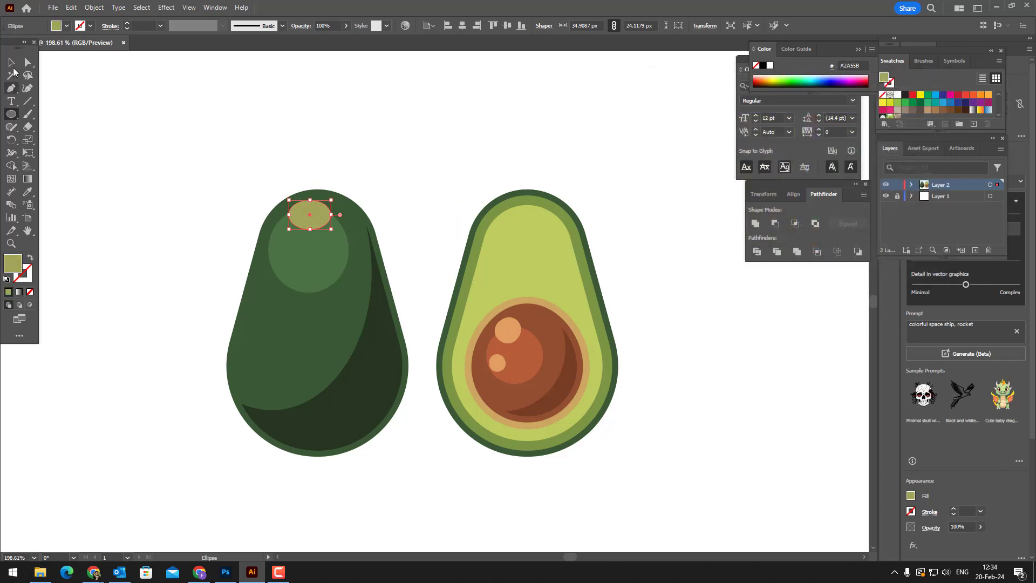
key("v")
left_click(162, 146)
- Duplicate the olive highlight, scale the copy to about 22 × 15 px, rotate it and place it on the light green ellipse's left side
left_click(319, 202)
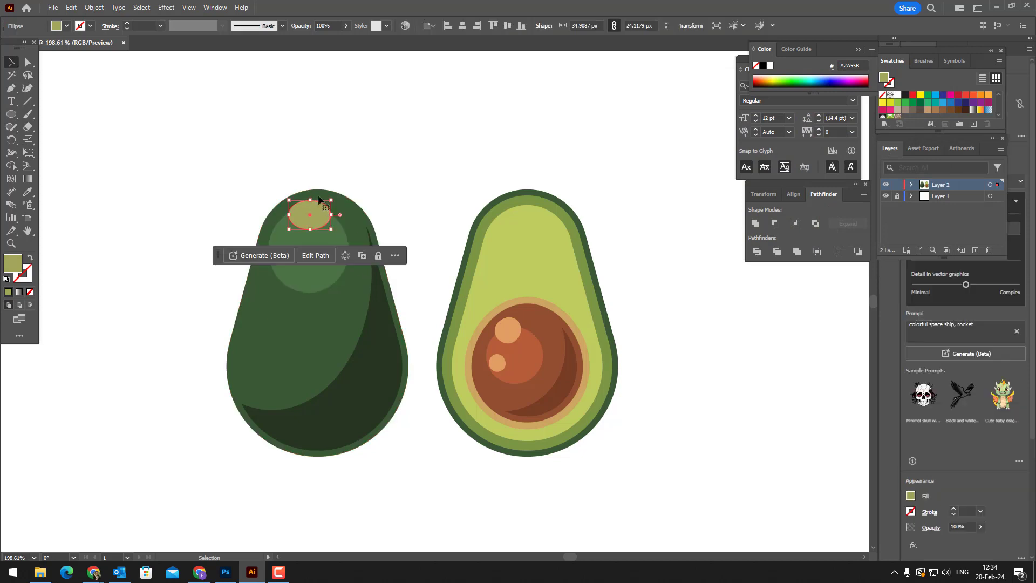
left_click(71, 8)
left_click(89, 59)
left_click(72, 7)
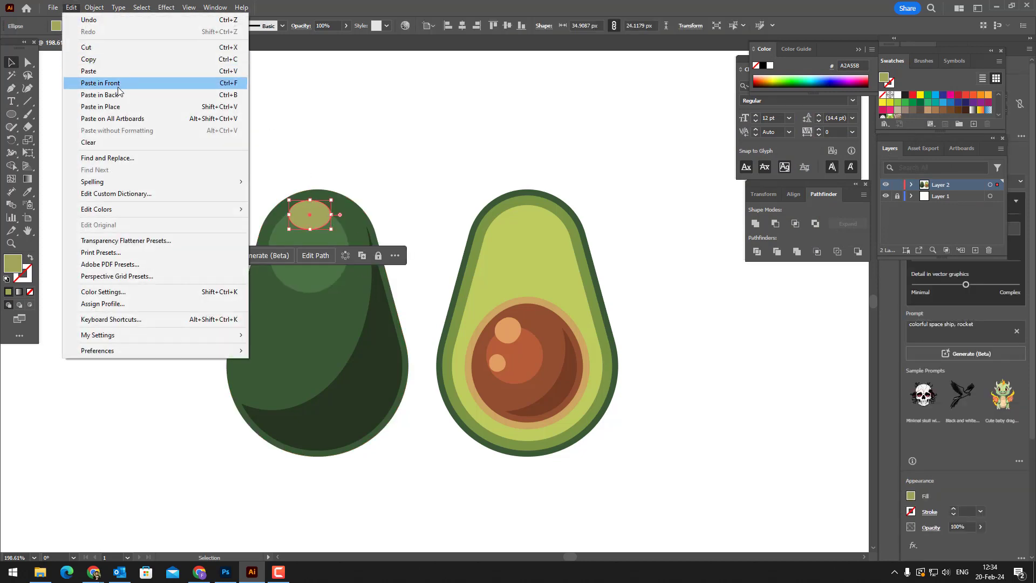
left_click(118, 86)
left_click_drag(317, 228, 292, 243)
left_click(412, 178)
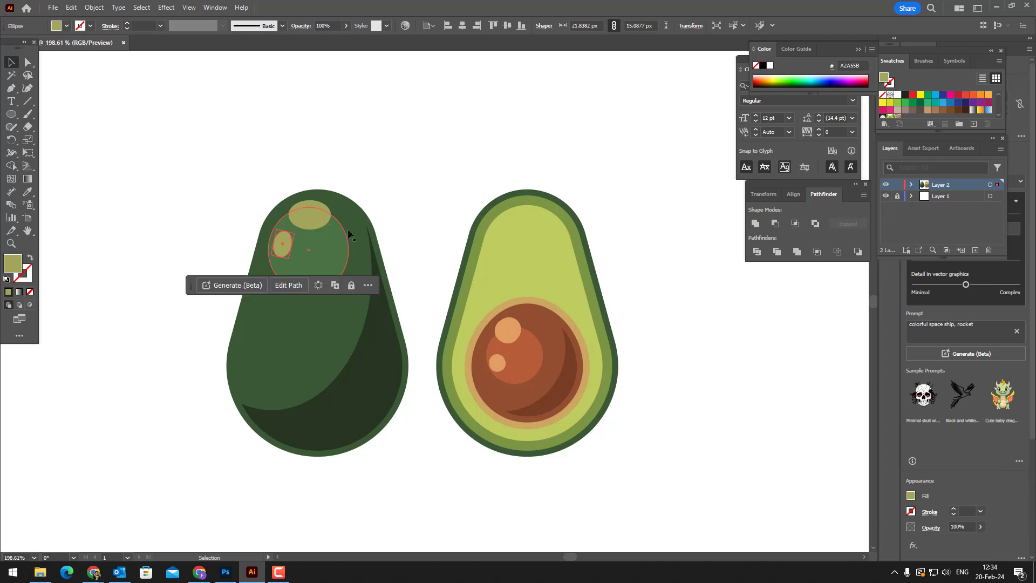
left_click(426, 231)
left_click_drag(428, 231, 434, 216)
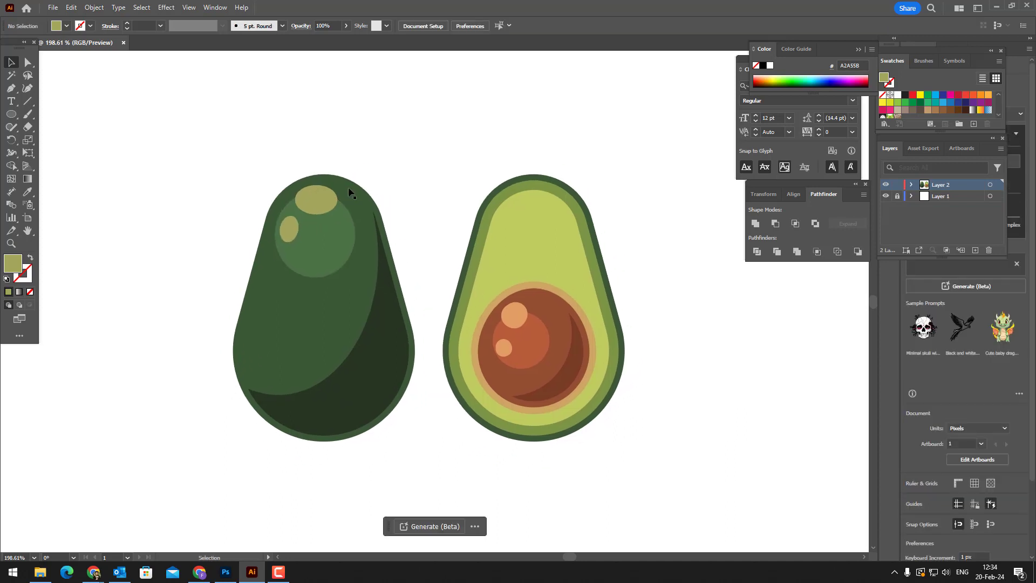
- Draw an ellipse about 36 × 27 px over the shadow's lower-left edge and fill it with the shadow's dark green 263823
left_click(9, 114)
left_click_drag(270, 387, 373, 432)
left_click(26, 194)
left_click(349, 377)
key("z")
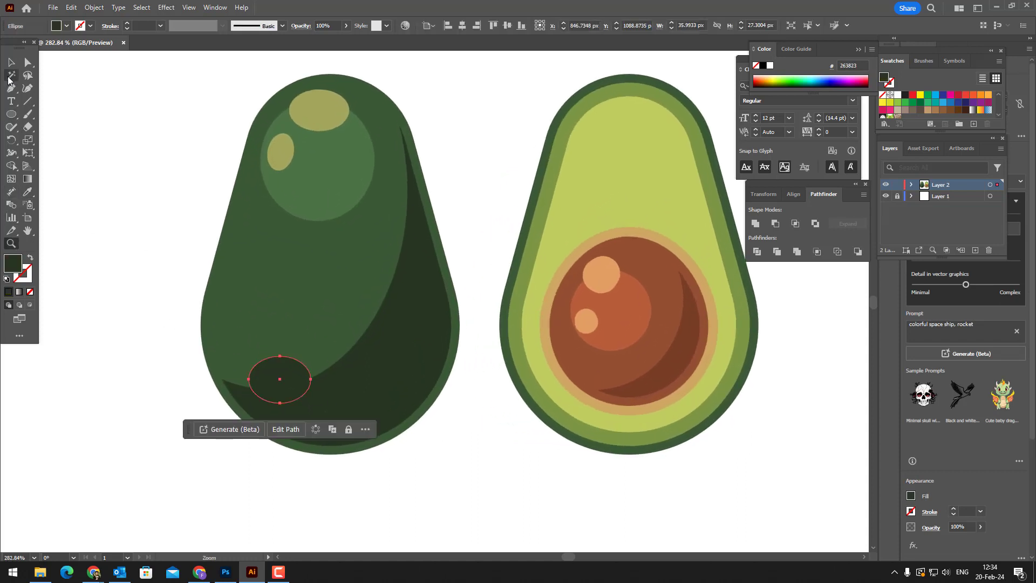
- Add two smaller dark green spots above the ellipse on the shadow's lower-left edge, the smallest about 8 × 5 px
left_click(12, 63)
left_click_drag(277, 377, 308, 365)
left_click(11, 114)
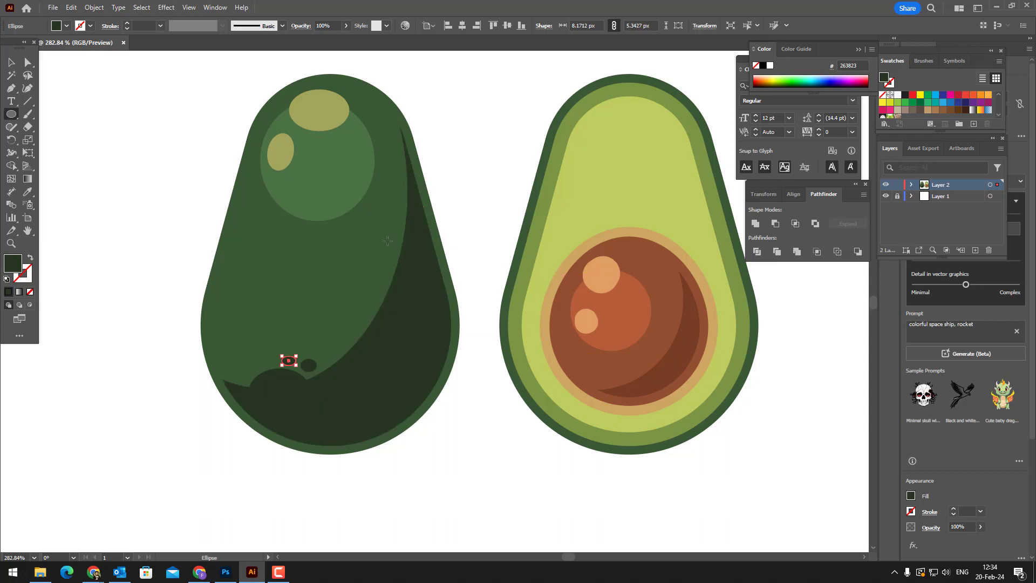
- Add dark green elliptical spots in several sizes along the shadow's upper-right edge on the whole avocado
left_click_drag(387, 241, 309, 246)
key("z")
left_click_drag(365, 193, 377, 261)
key("v")
left_click(349, 278)
left_click(286, 134)
key("z")
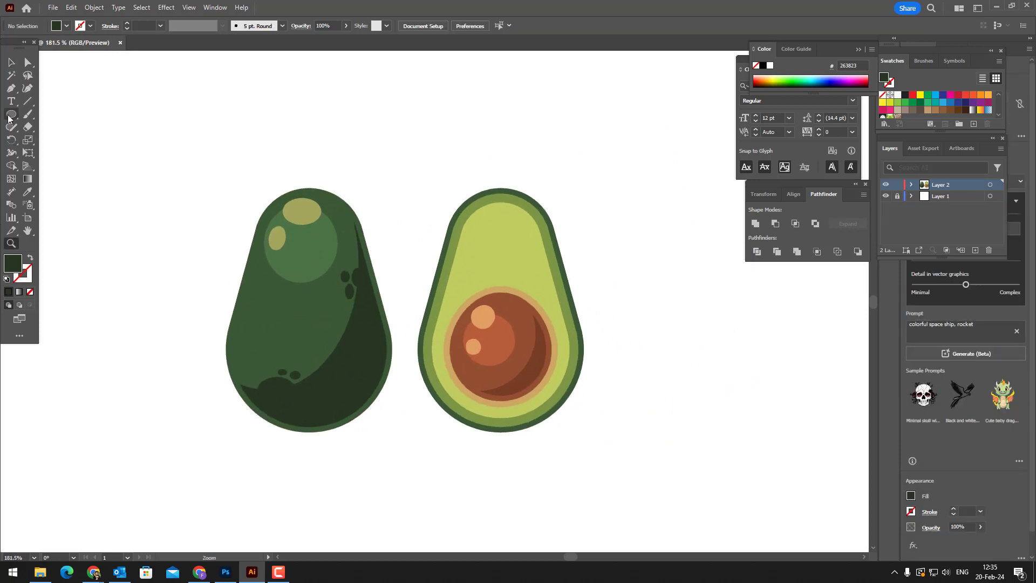
- Draw a rectangle about 3 × 30 px in dark green 263823 as a stem and centre it on top of the whole avocado
left_click(13, 90)
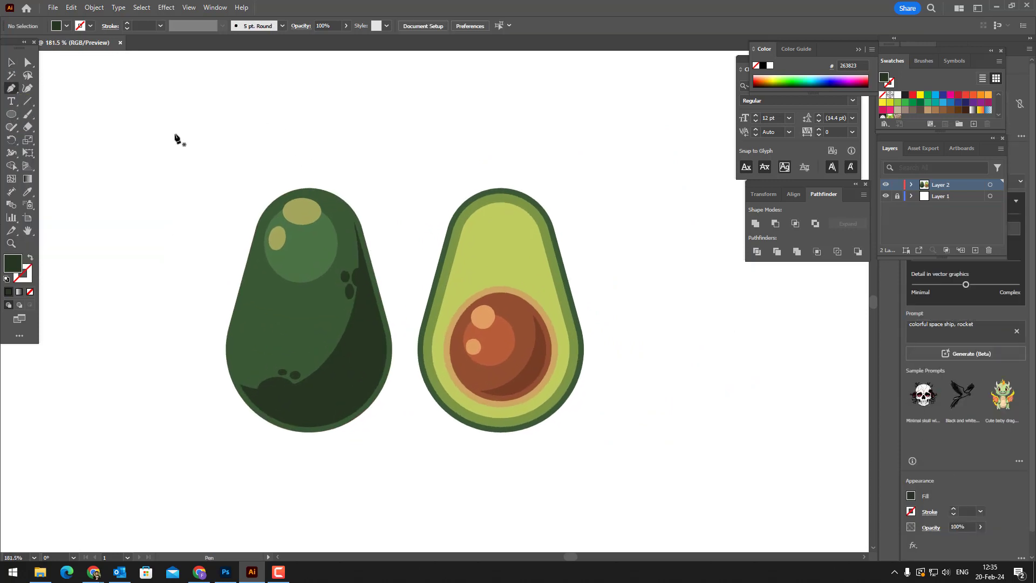
left_click(11, 114)
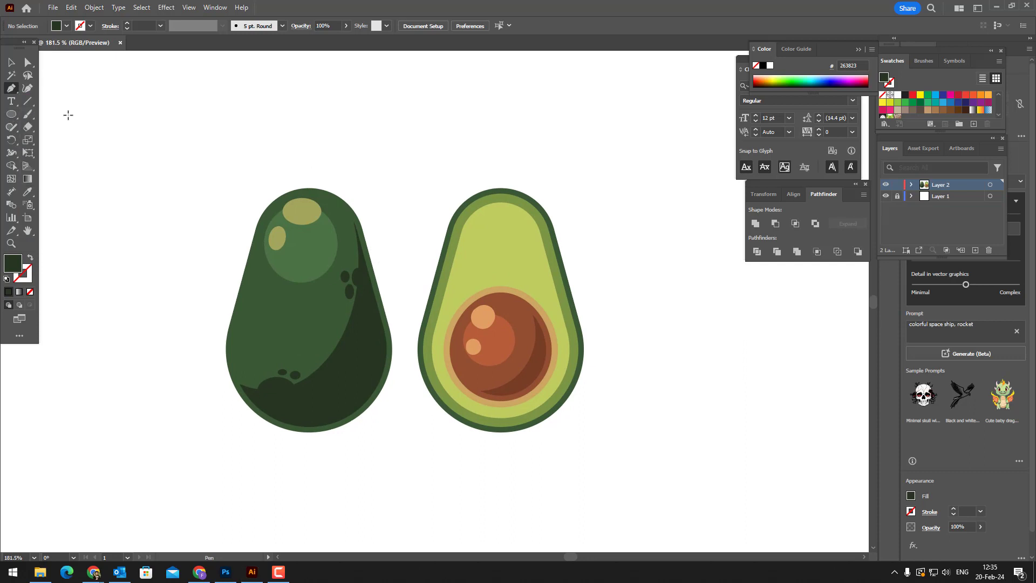
mouse_move(317, 156)
left_mouse_down()
mouse_move(323, 197)
mouse_move(323, 188)
left_mouse_up()
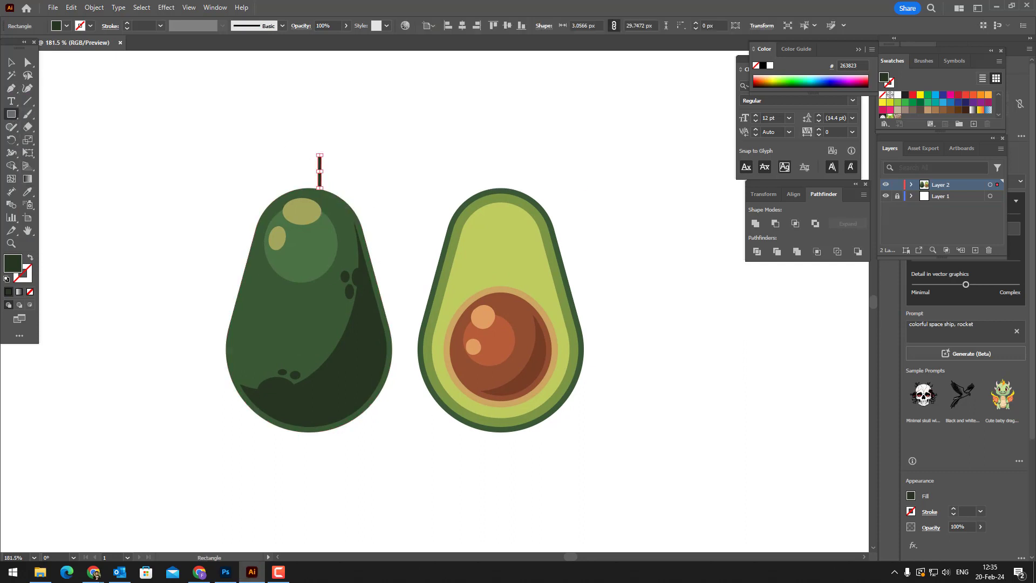
left_click(28, 191)
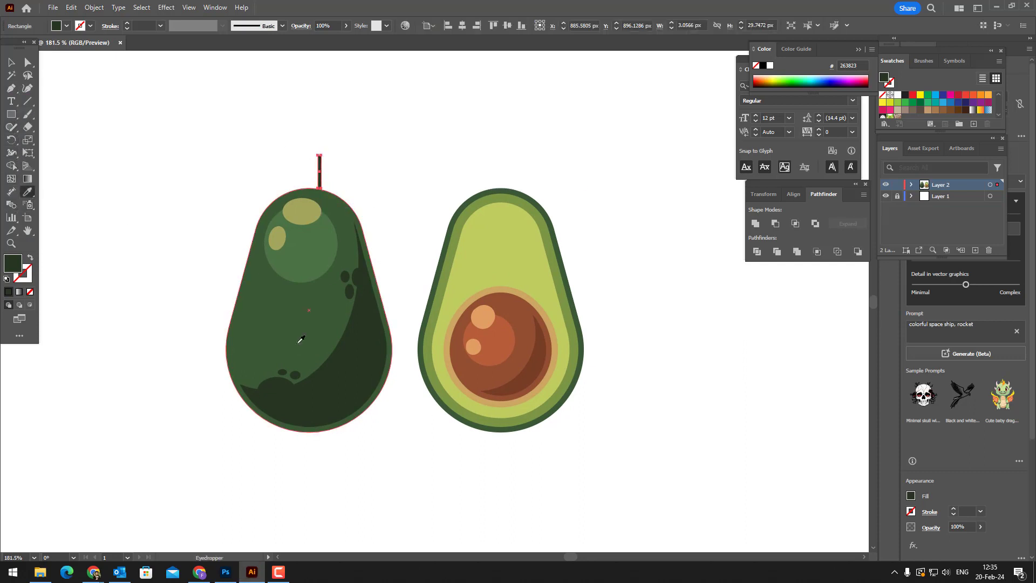
key("v")
left_click(407, 132)
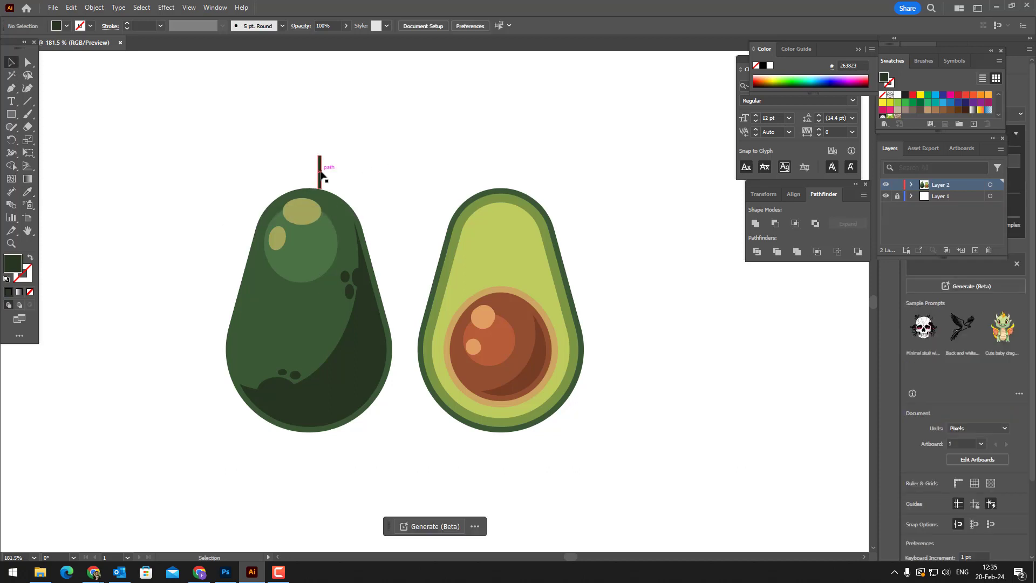
left_click_drag(319, 178, 308, 182)
left_click(356, 157)
key("z")
left_click_drag(305, 143, 328, 161)
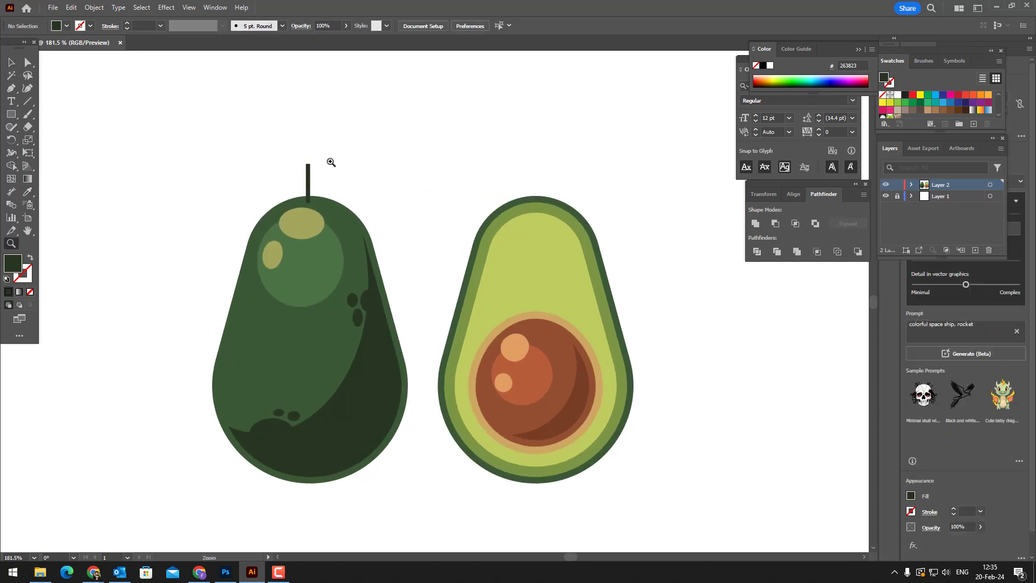
left_click_drag(401, 226, 388, 217)
- Shift the stem slightly and round its corners fully, to a radius of about 1.6 px
left_click(28, 62)
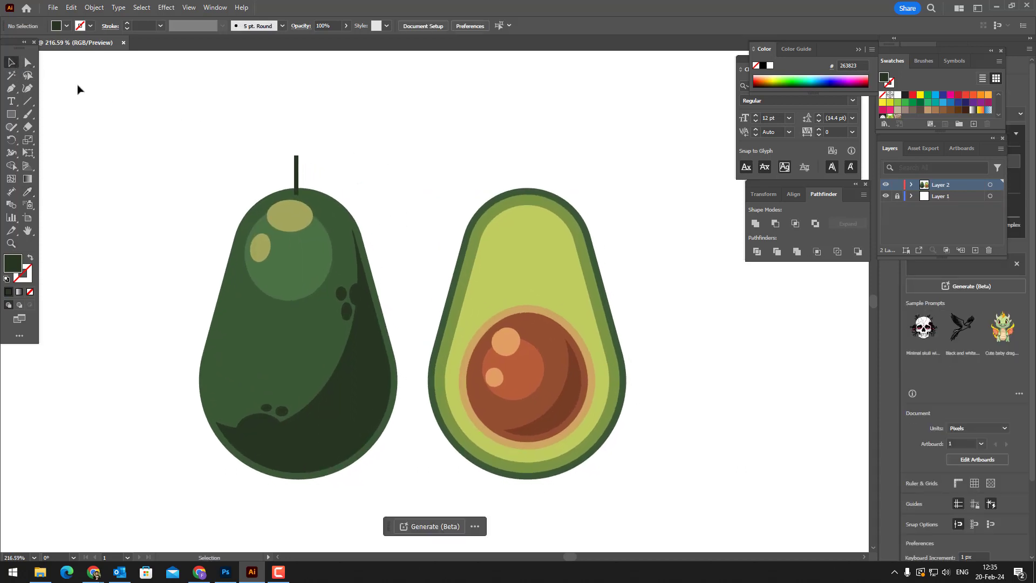
left_click(297, 172)
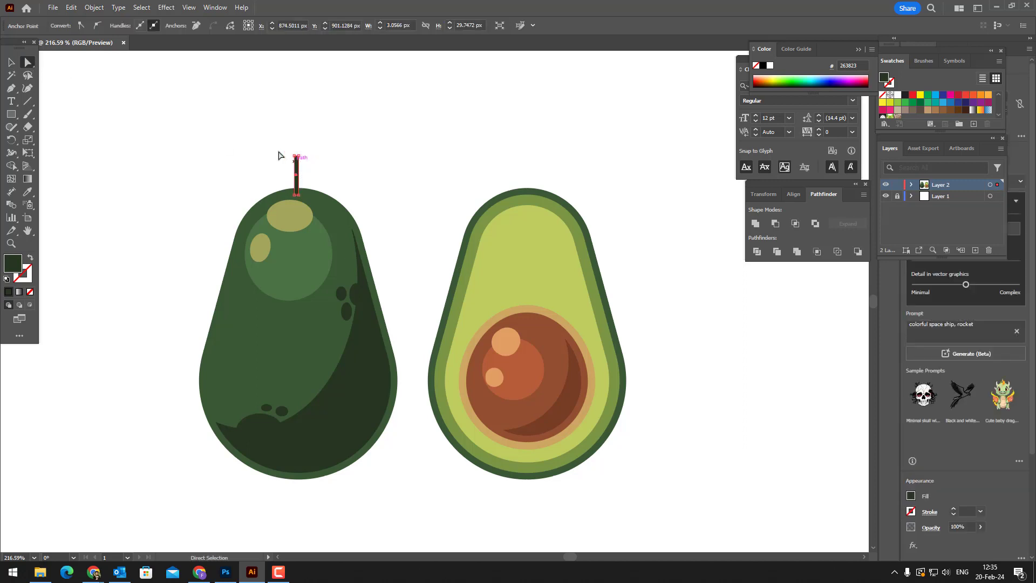
key("z")
left_click_drag(279, 152, 483, 244)
left_click(30, 63)
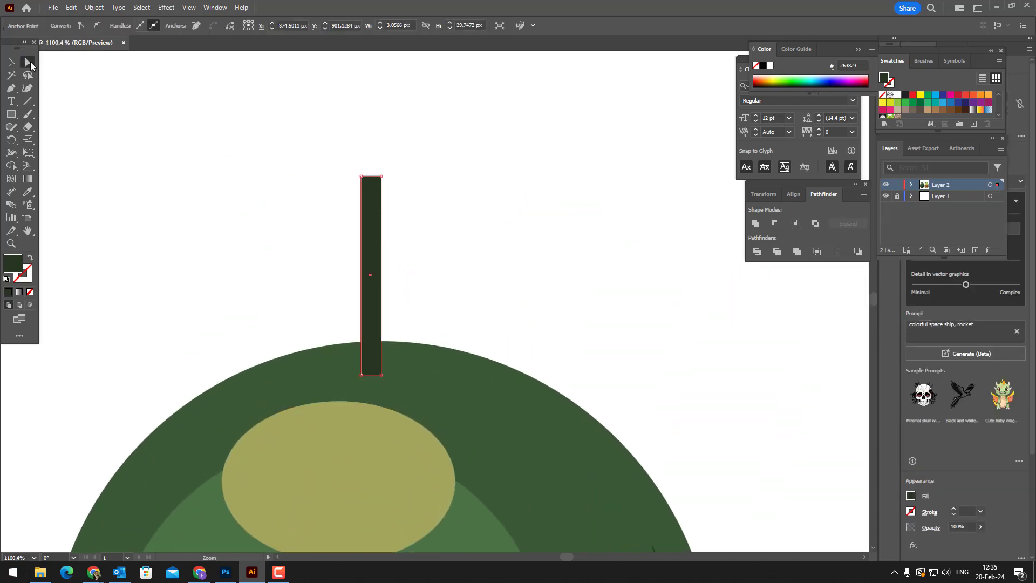
left_click(382, 204)
left_click_drag(373, 184, 403, 194)
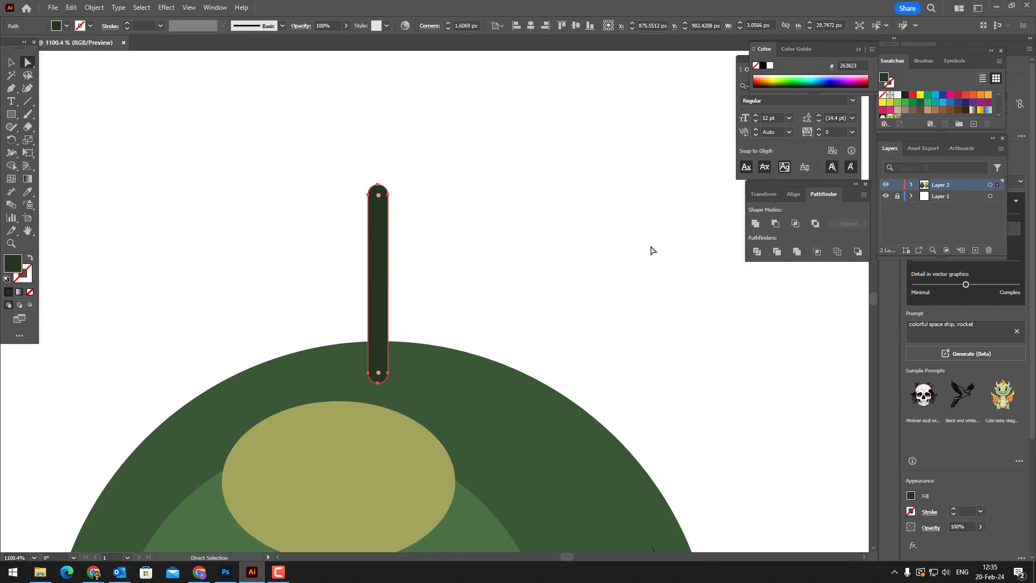
left_click(653, 251)
key("z")
left_click_drag(579, 194, 316, 213)
left_click_drag(456, 213, 324, 218)
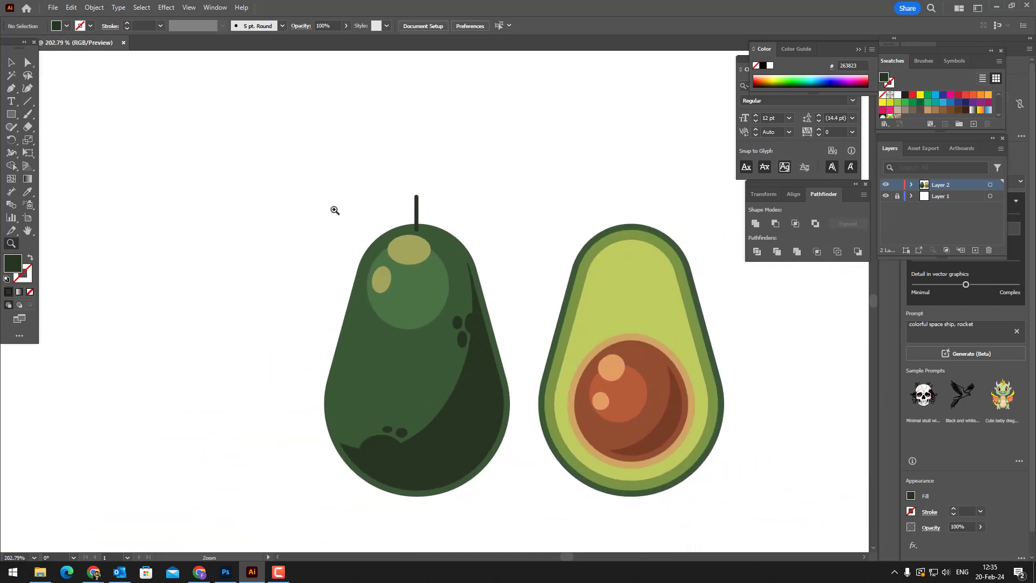
- Draw a circle about 130 px wide to the left of the whole avocado and paste a copy in front of it
left_click_drag(5, 119, 65, 140)
left_click_drag(127, 163, 287, 323)
left_click(71, 7)
left_click(91, 60)
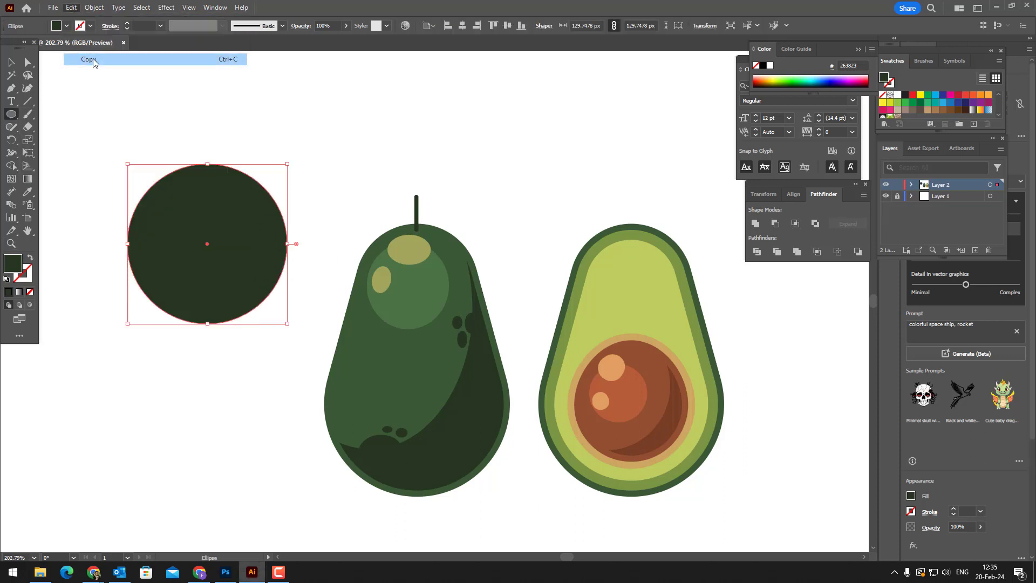
left_click(71, 7)
left_click(134, 83)
- Shift the copied circle to the right and intersect the two circles into a pointed leaf shape
key("v")
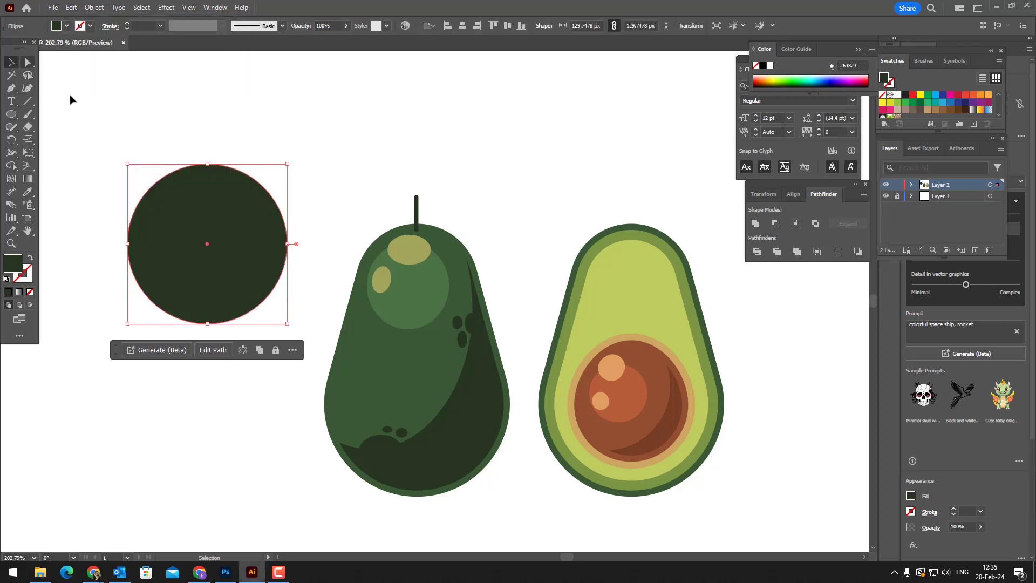
left_click_drag(217, 228, 282, 227)
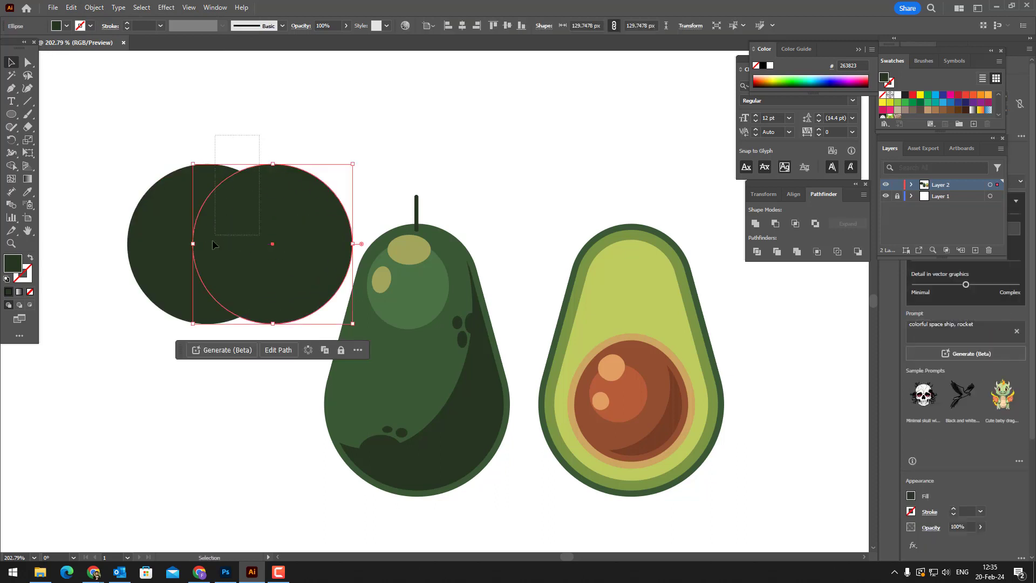
left_click(798, 225)
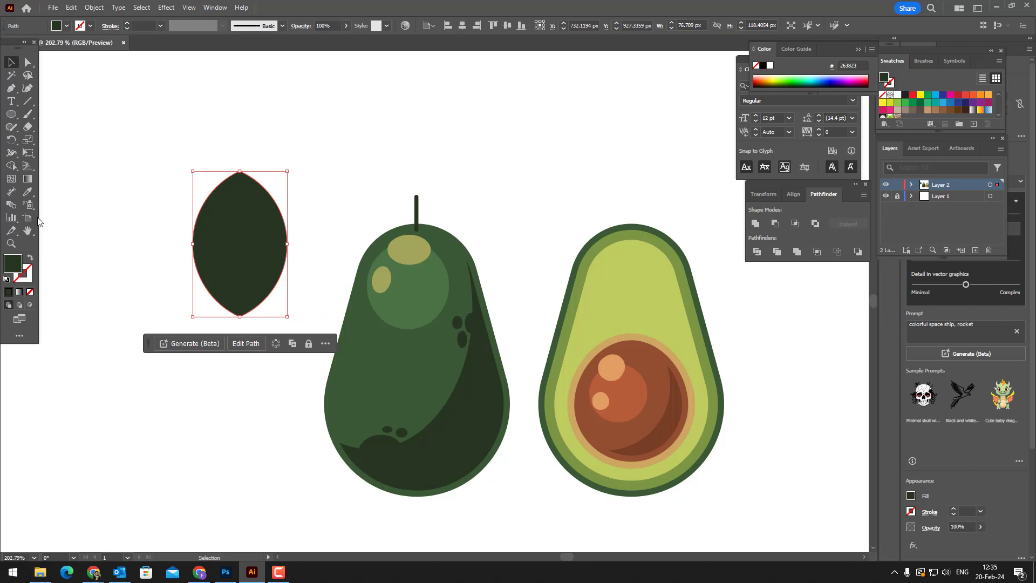
- Fill the leaf with the halved avocado's mid green 7A9644 and shrink it to about 42 × 104 px
left_click(28, 193)
left_click(603, 244)
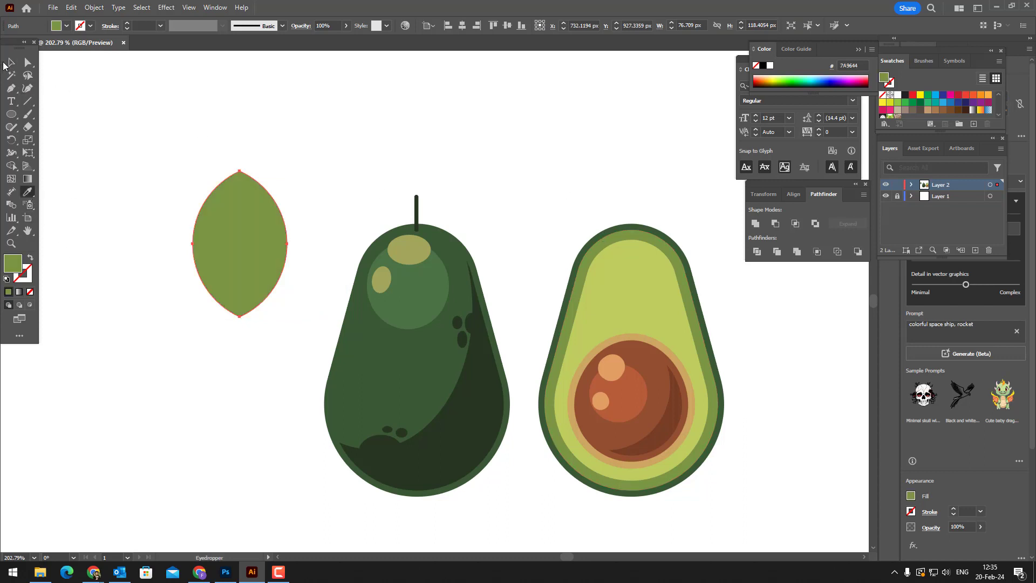
key("v")
left_click_drag(289, 172, 222, 214)
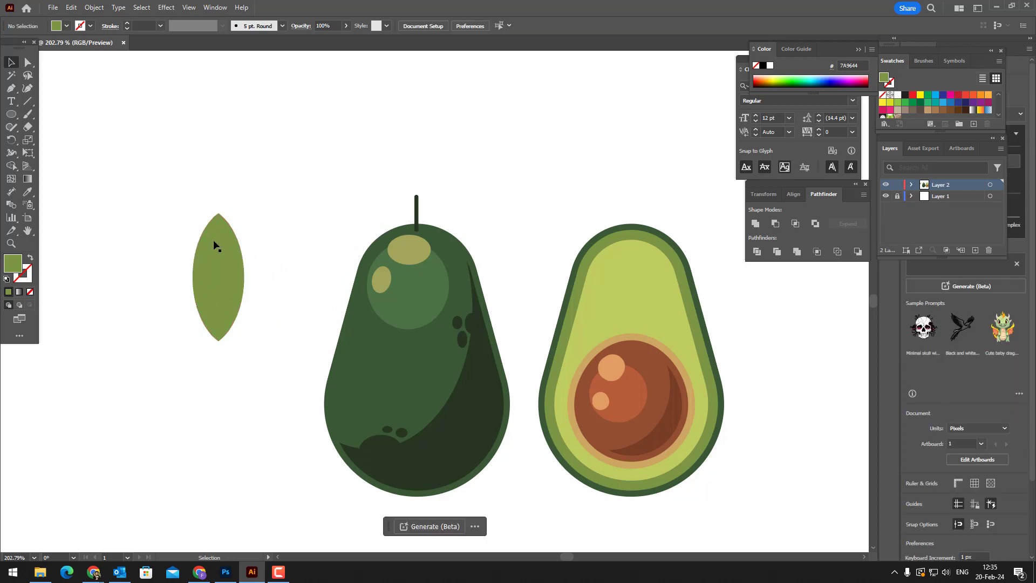
- Draw a rectangle about 42 × 151 px over the leaf's right half and fill it with the darker green 657A37
left_click_drag(11, 120, 46, 114)
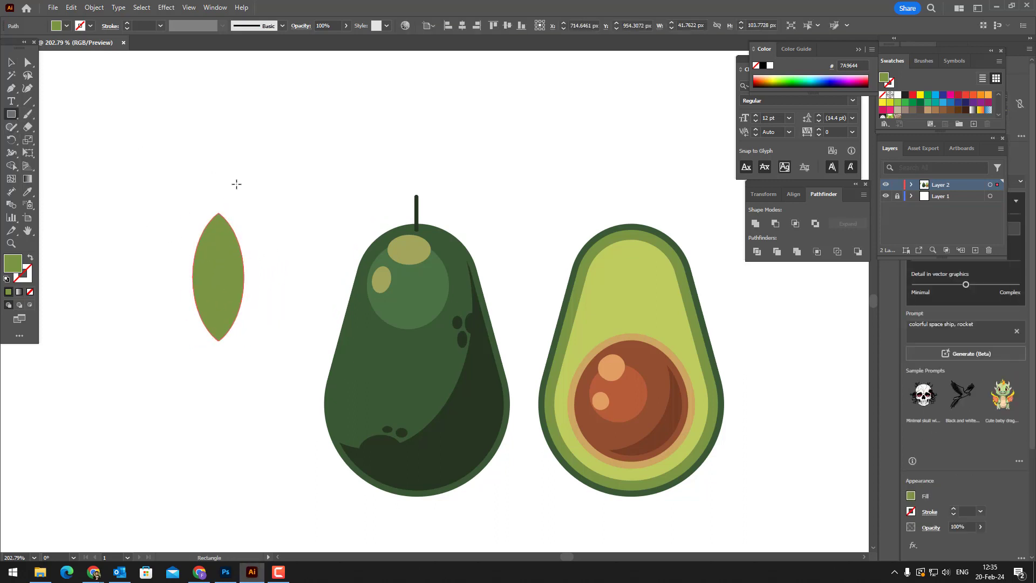
left_click_drag(218, 195, 271, 381)
double_click(13, 263)
left_click(734, 184)
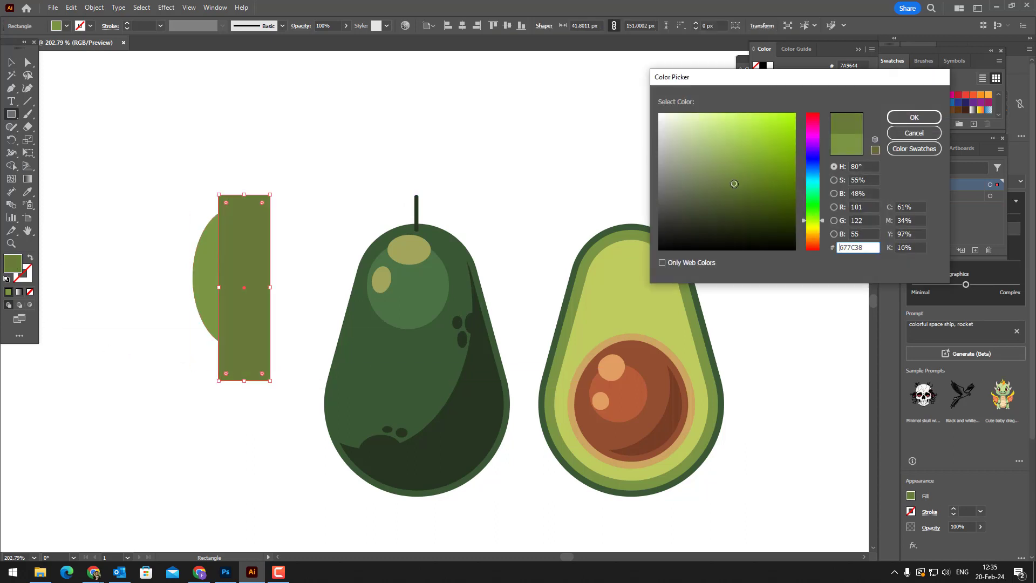
left_click(914, 117)
- Divide the leaf and rectangle along their overlap, ungroup the pieces and delete the rectangle part outside the leaf
key("v")
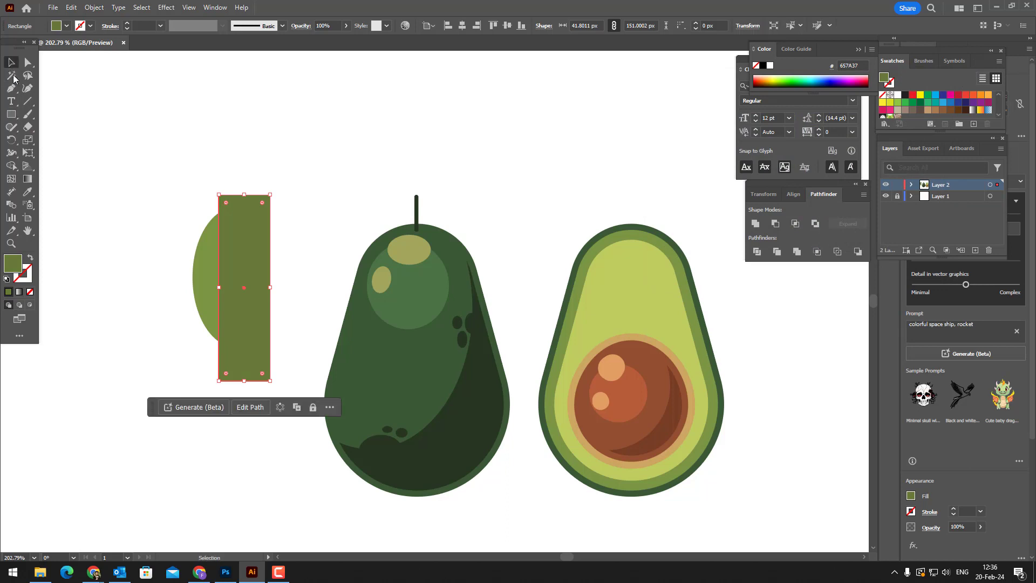
left_click_drag(97, 154, 268, 260)
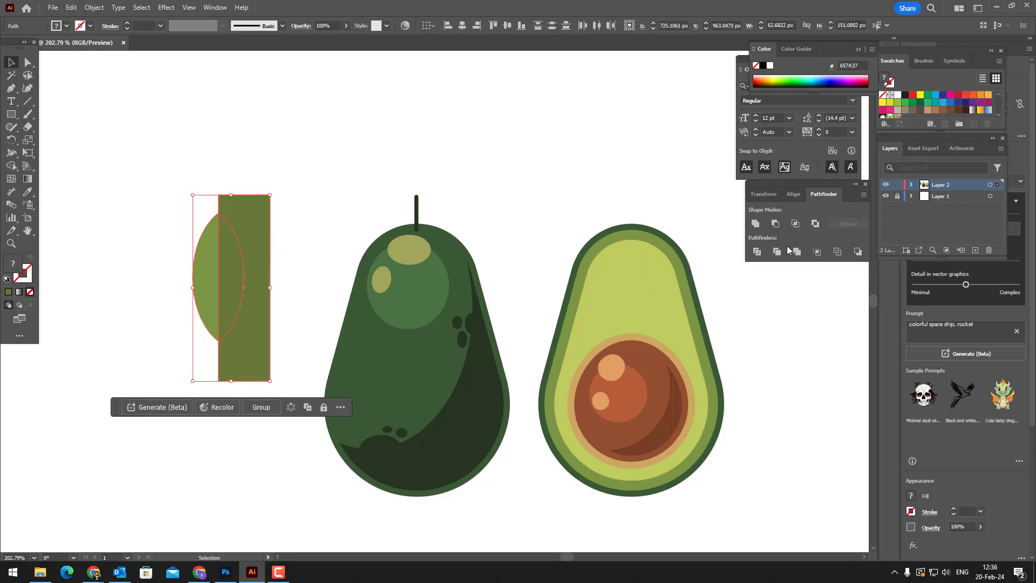
left_click(762, 255)
left_click(98, 7)
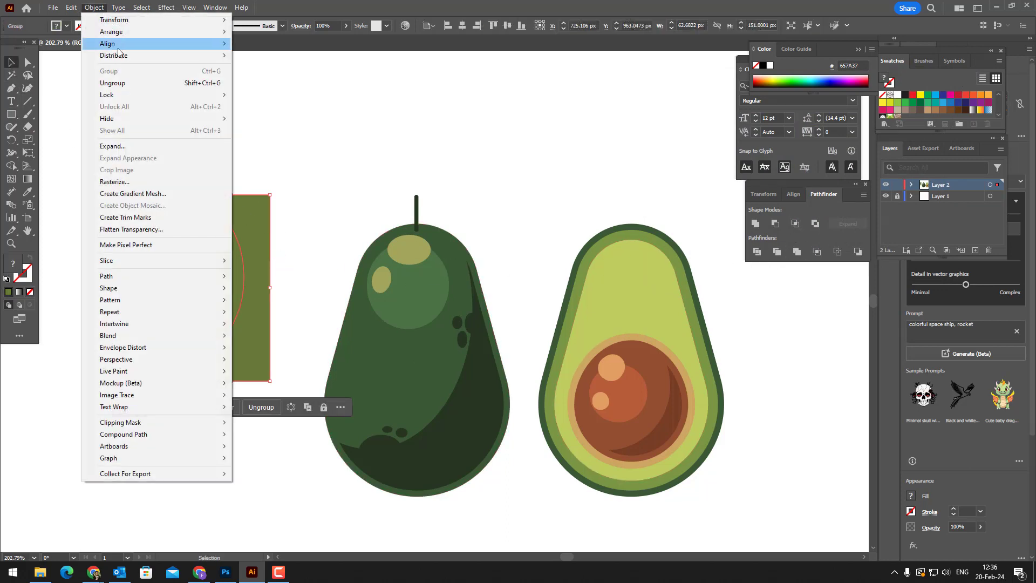
left_click(116, 82)
left_click(287, 185)
left_click(262, 224)
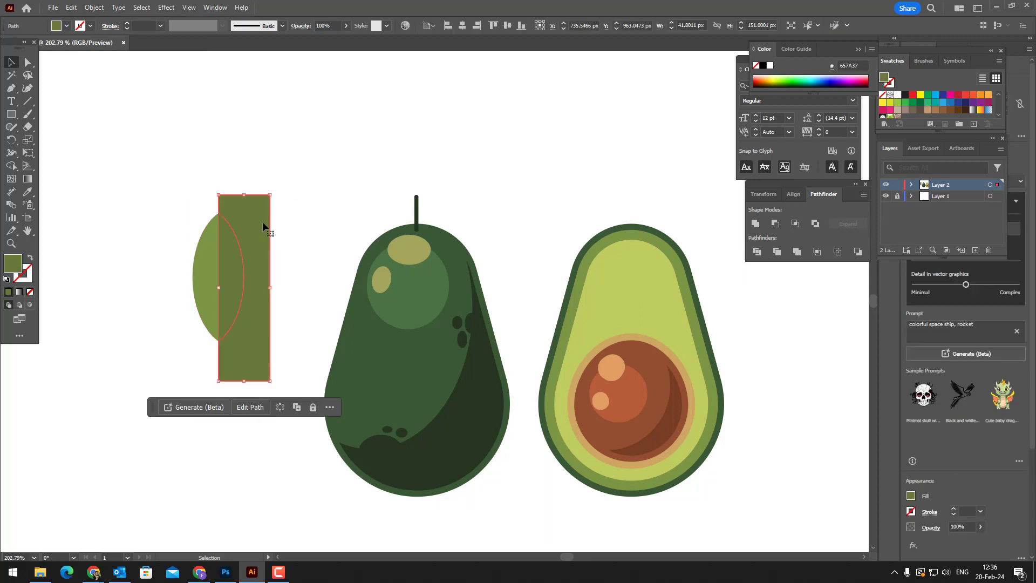
key("Delete")
- Group the light and dark halves of the leaf
left_click_drag(264, 269, 142, 222)
left_click(93, 7)
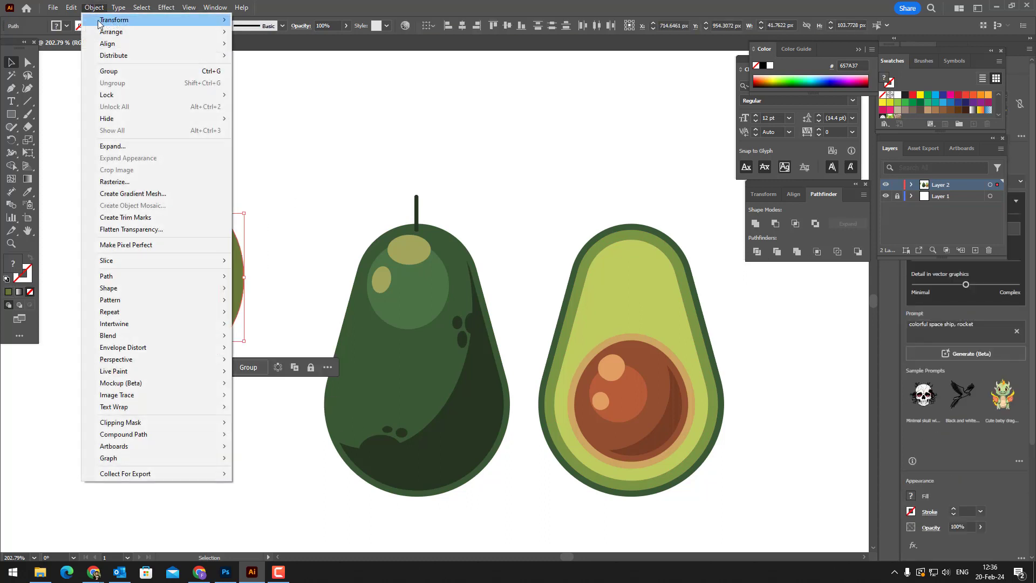
left_click(106, 71)
- Move the leaf group to the stem's right side and rotate it to lean outward to the right
left_click_drag(248, 211, 465, 173)
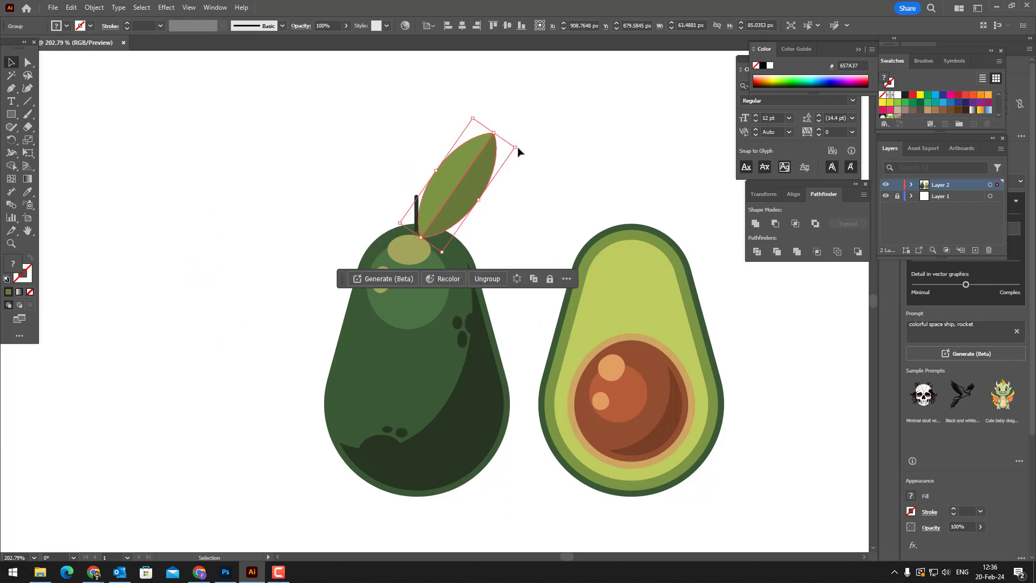
left_click(528, 174)
left_click(498, 155)
left_click_drag(497, 138, 514, 231)
left_click_drag(454, 195, 522, 203)
left_click_drag(462, 202, 459, 188)
left_click(536, 239)
- Scale the leaf down a little and nudge its tip against the stem
left_click(495, 193)
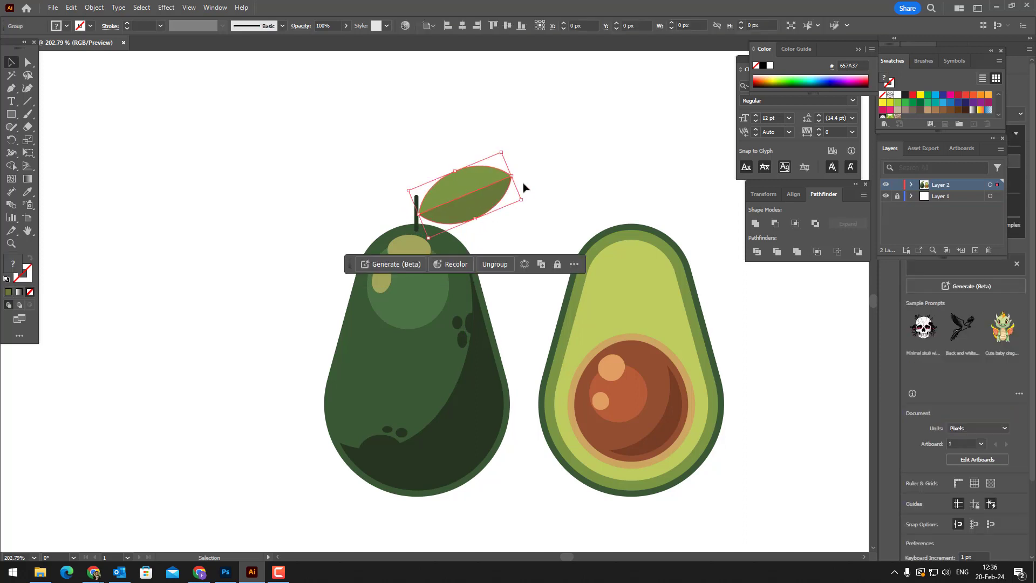
left_click_drag(521, 200, 500, 209)
left_click_drag(453, 186, 456, 191)
left_click(539, 206)
key("z")
left_click_drag(521, 191, 507, 194)
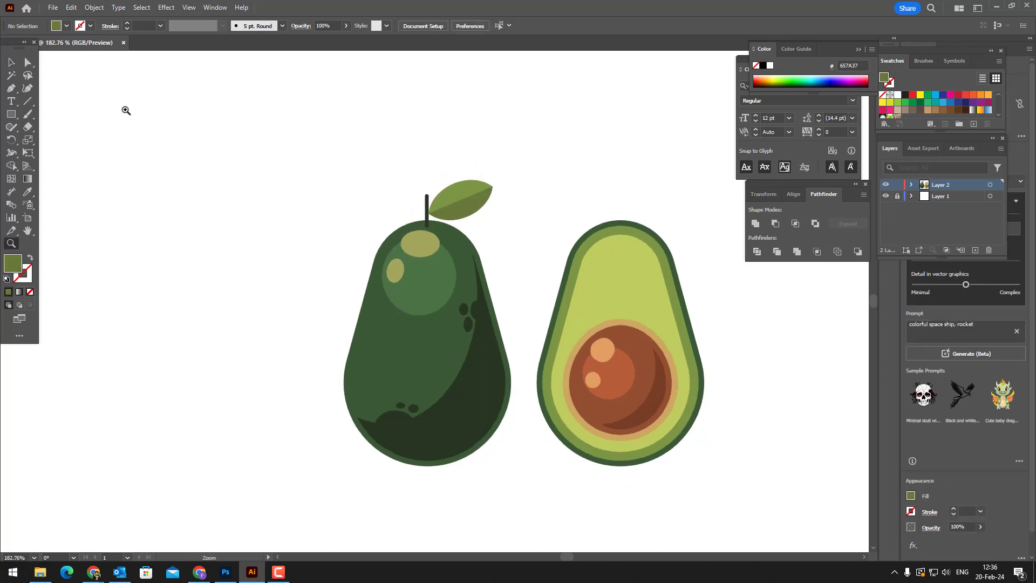
- Group all the shapes of the halved avocado
key("v")
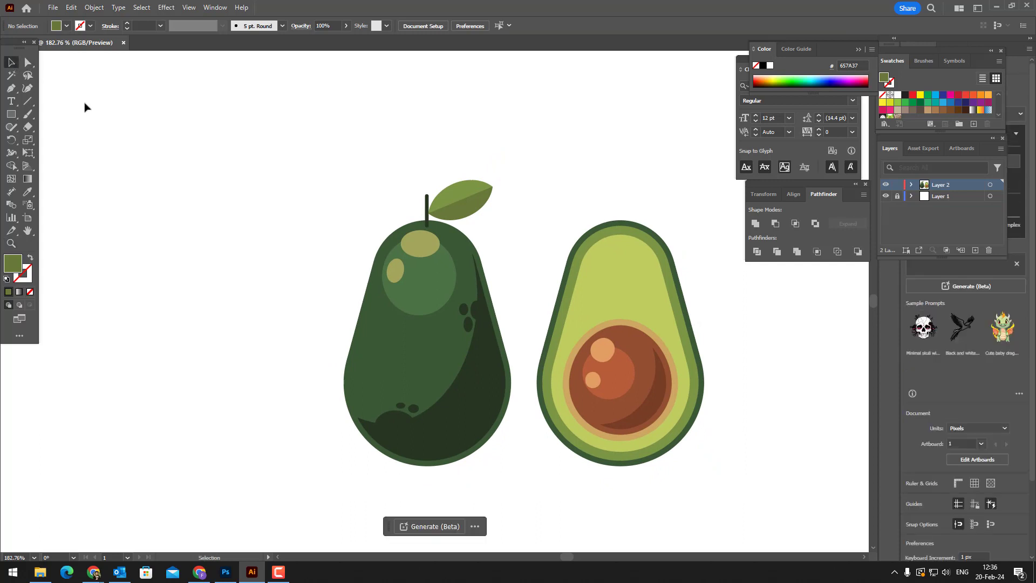
left_click(538, 214)
left_click(94, 8)
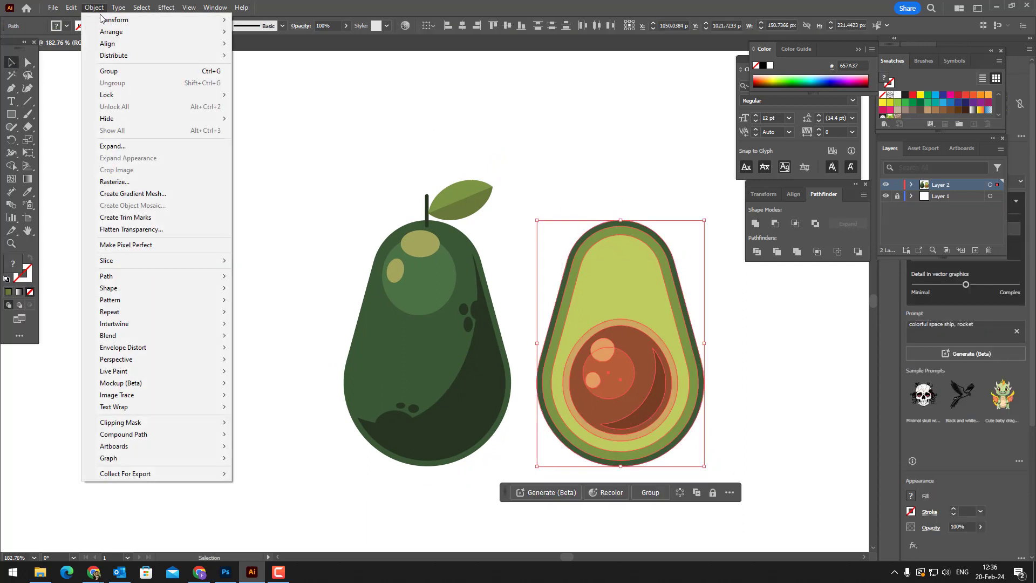
left_click(120, 79)
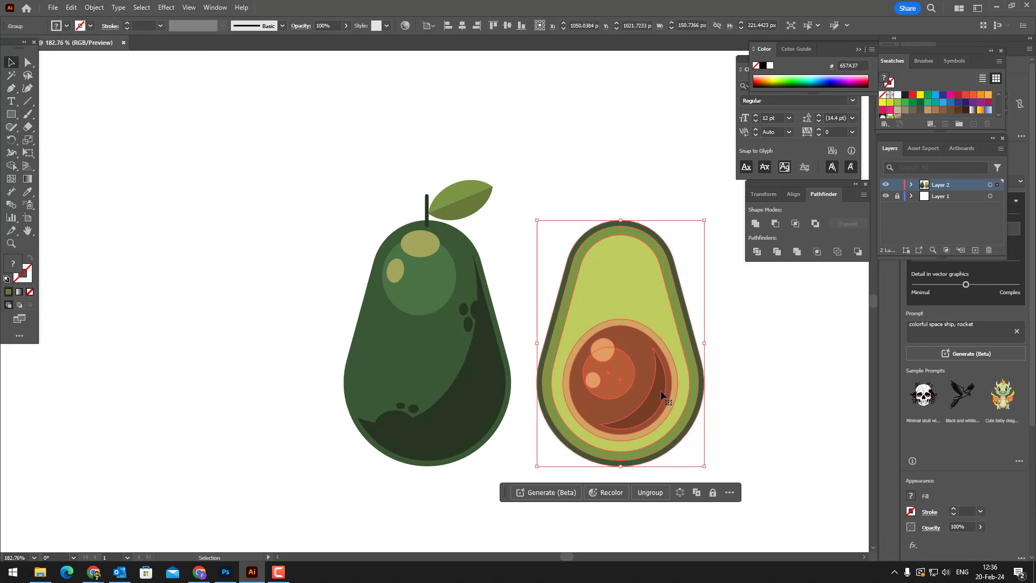
- Move the halved avocado about 50 px left over the whole avocado's edge and bring it to the front
left_click_drag(661, 390, 604, 390)
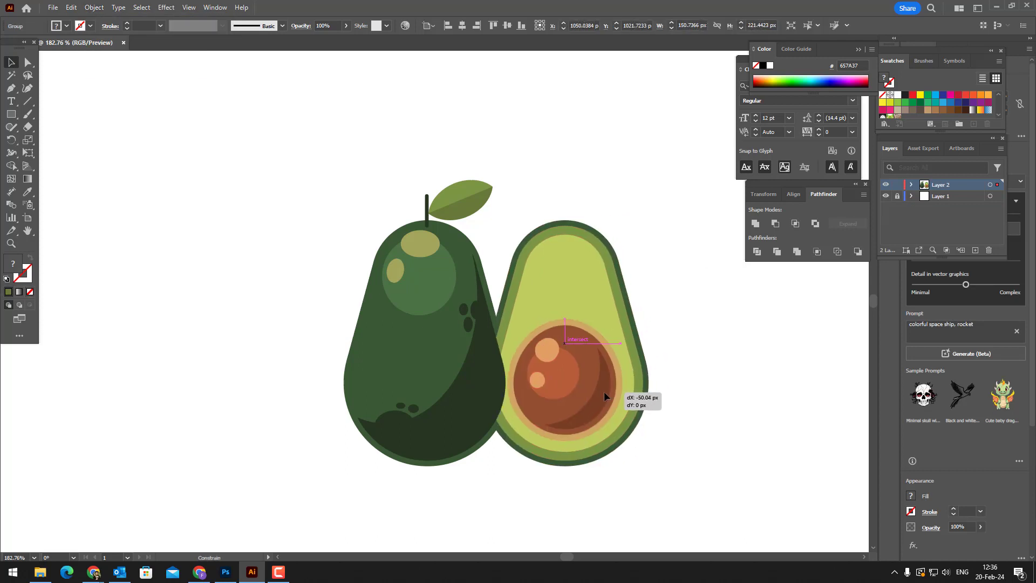
left_click(94, 8)
left_click(96, 10)
left_click(96, 11)
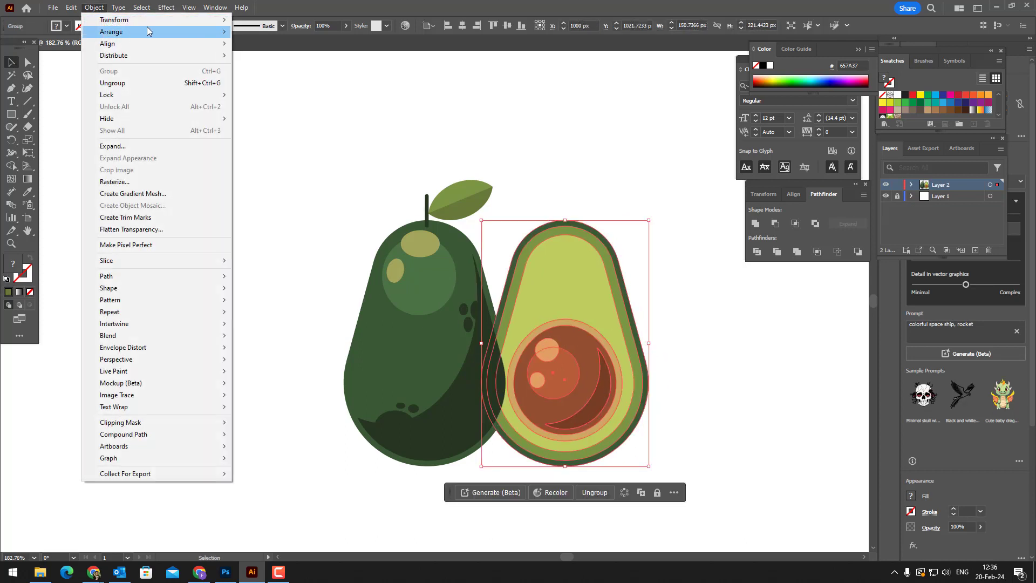
mouse_move(116, 33)
left_click(264, 32)
- Nudge the halved avocado about 10 px further left over the whole avocado
left_click(708, 469)
left_click_drag(664, 398, 643, 384)
left_click_drag(526, 410, 522, 409)
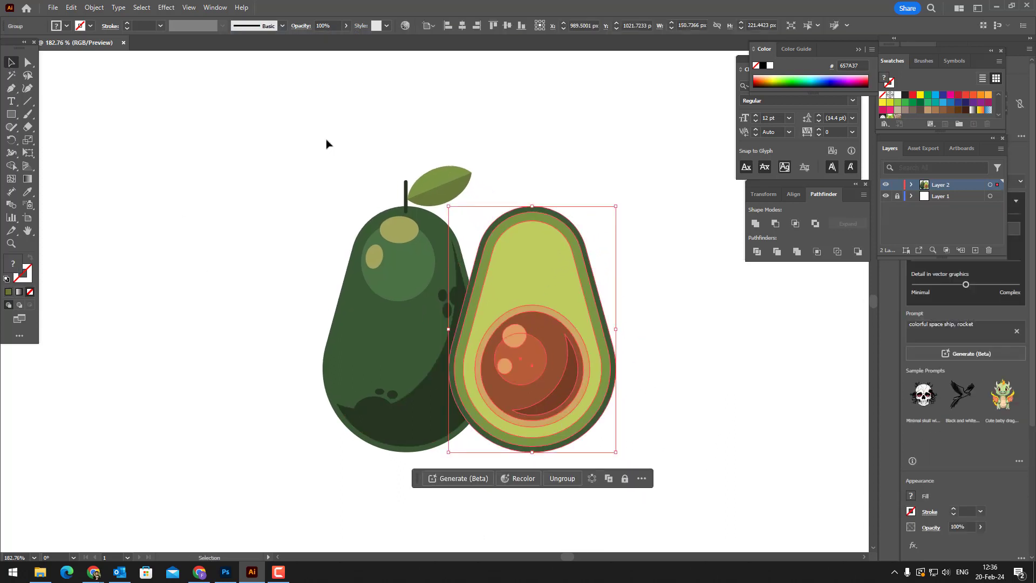
left_click(717, 268)
left_click_drag(689, 317, 678, 332)
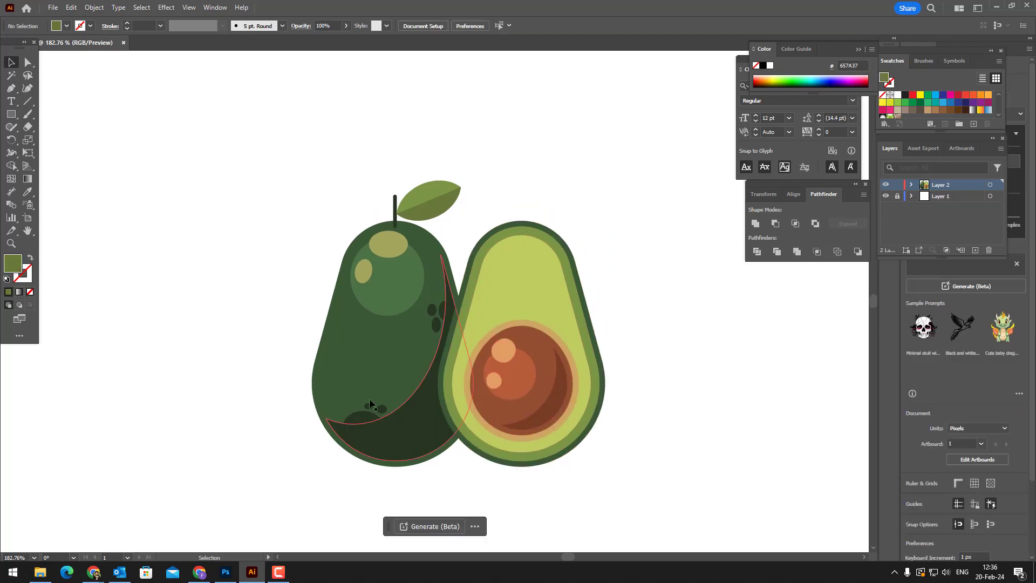
- Paste a copy of the halved avocado group behind it and unite the copy into a single silhouette
left_click(402, 462)
left_click(659, 447)
left_click(593, 407)
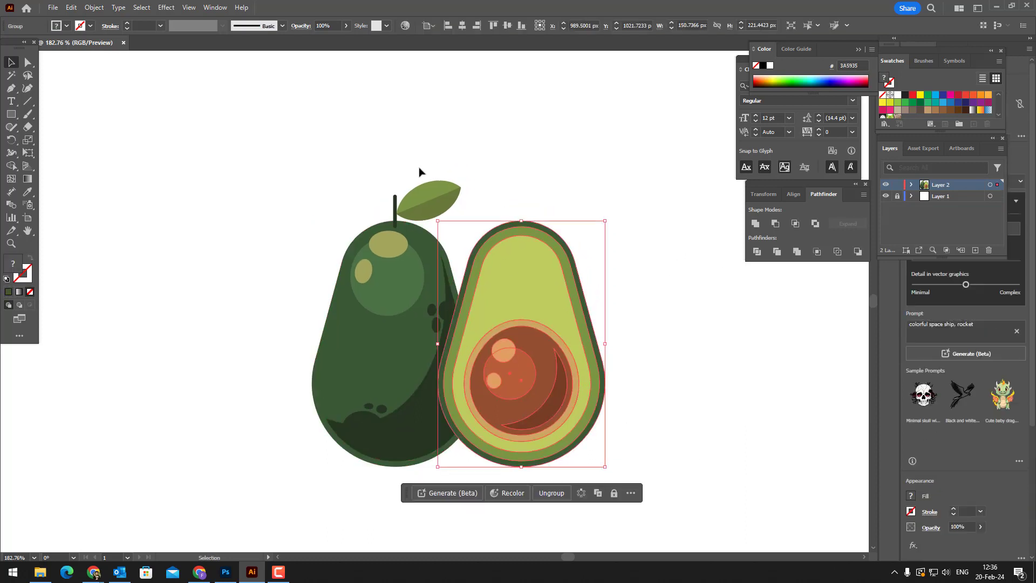
left_click(71, 8)
left_click(105, 60)
left_click(71, 7)
left_click(140, 96)
left_click(756, 224)
- Offset the path of the halved avocado's silhouette outward by 10 px with miter joins
left_click(94, 7)
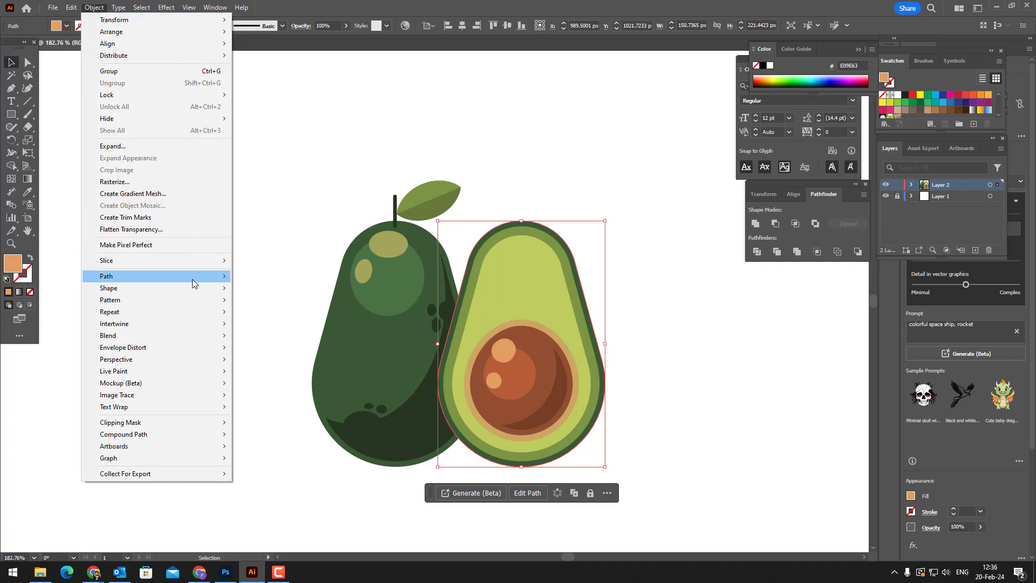
mouse_move(187, 297)
mouse_move(186, 275)
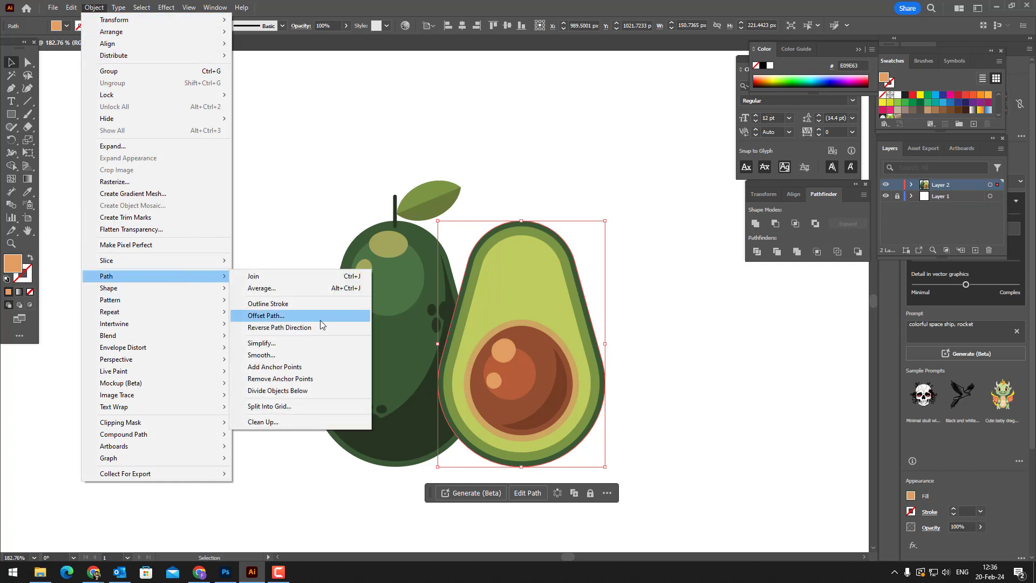
left_click(319, 317)
type("10")
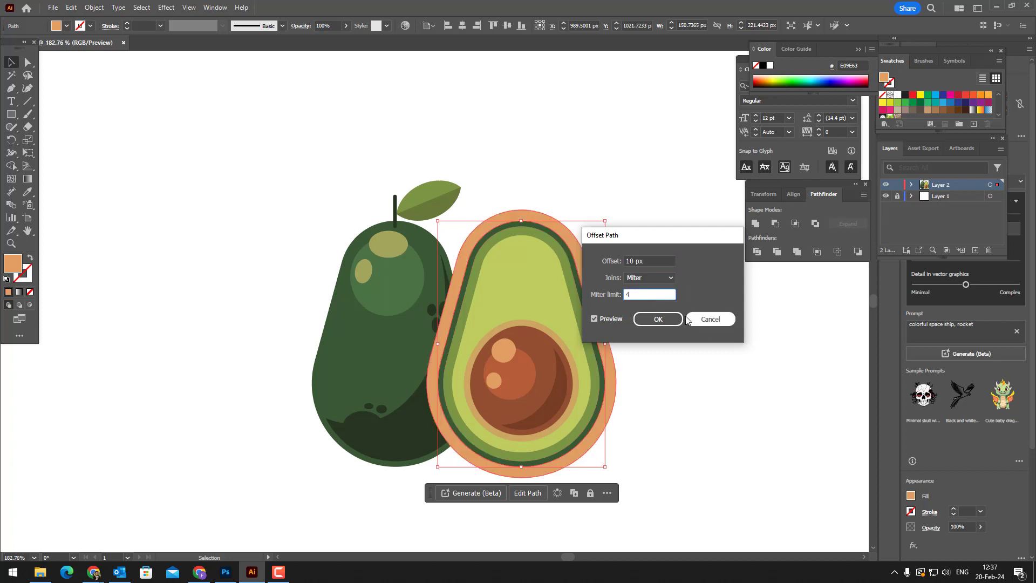
left_click(657, 319)
- Recolor the enlarged silhouette behind the halved avocado with the near-black green fill 181E17
left_click(27, 192)
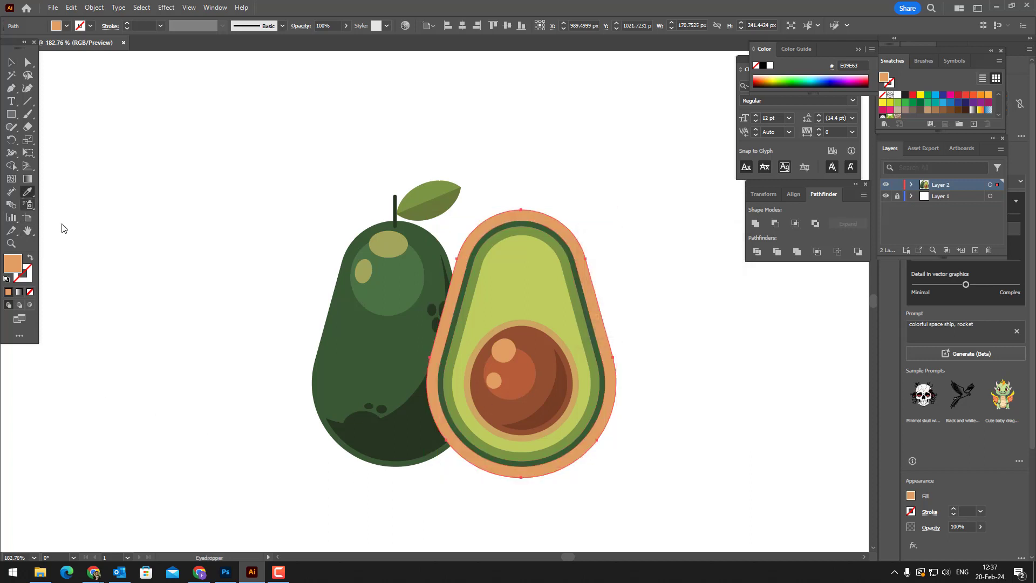
left_click(397, 197)
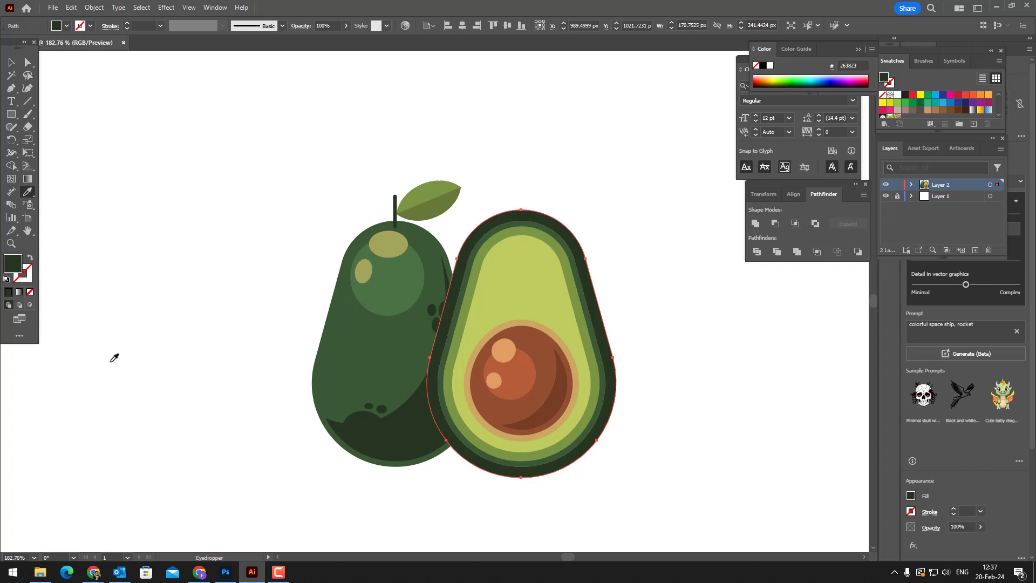
double_click(12, 265)
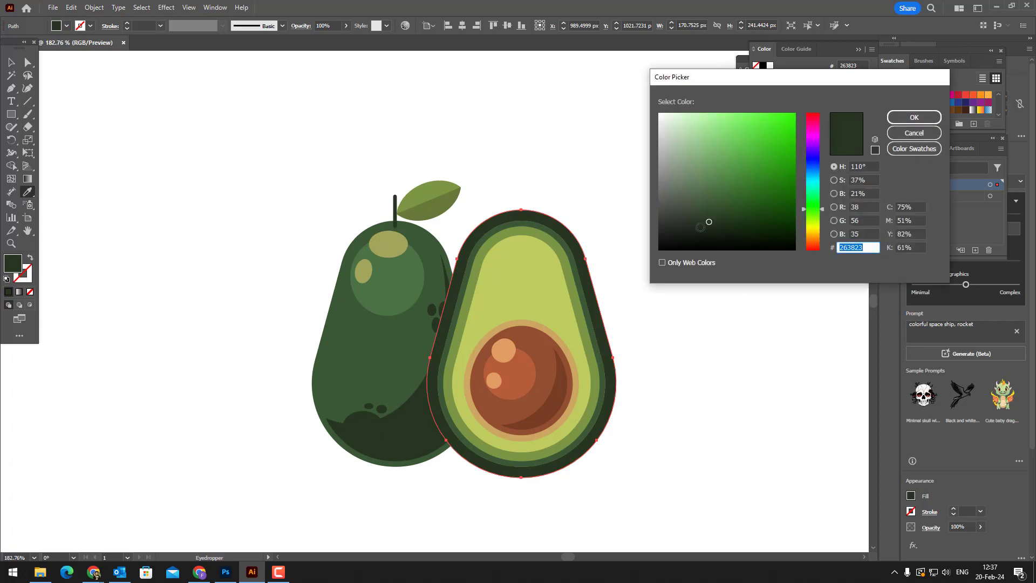
key("ctrl+v")
key("Return")
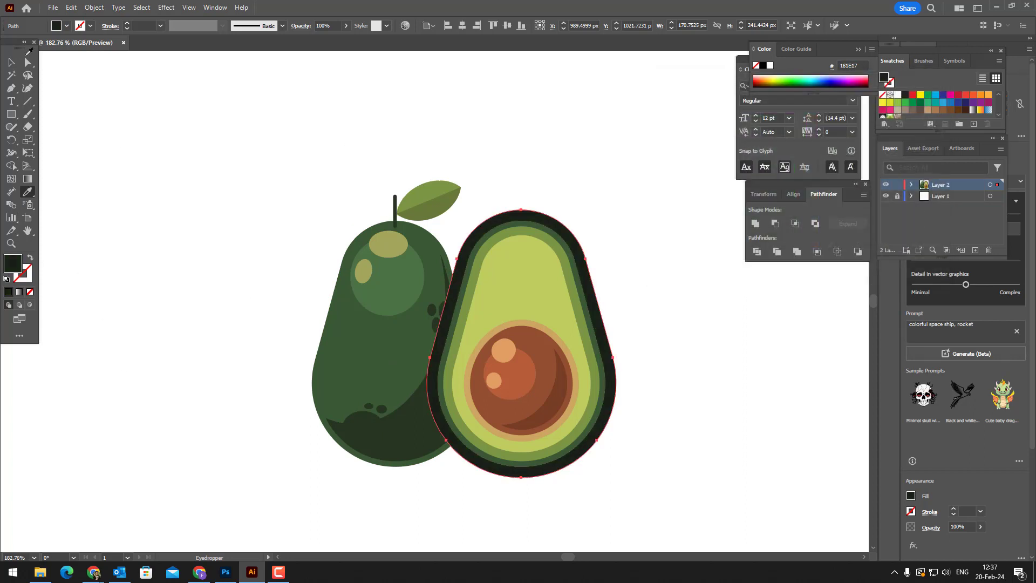
- Move the halved avocado together with its dark silhouette about 54 px right, clear of the whole avocado
left_click(17, 59)
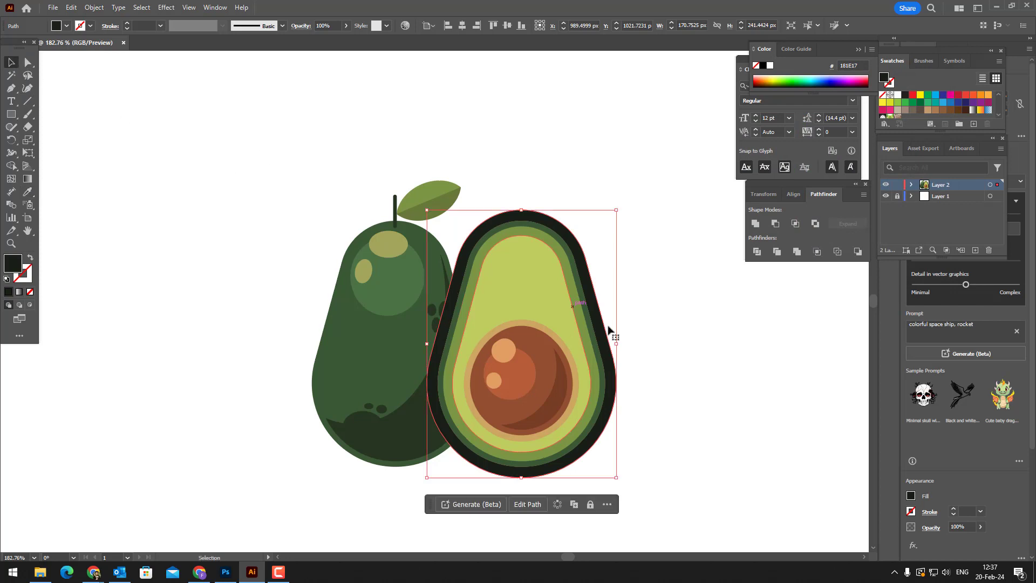
left_click_drag(693, 379, 592, 320)
left_click_drag(504, 292, 484, 280)
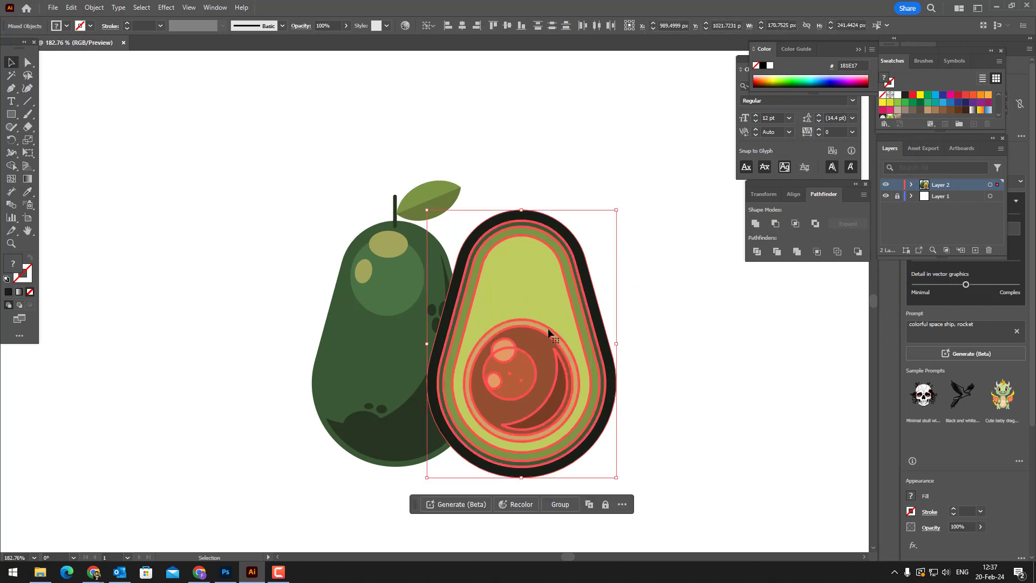
left_click(718, 430)
left_click_drag(695, 442, 481, 281)
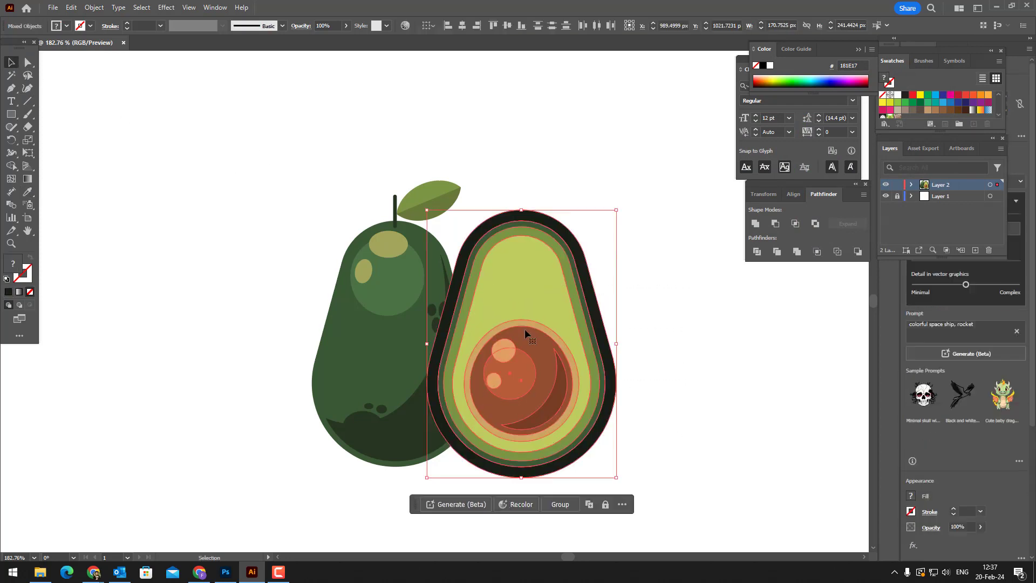
left_click_drag(524, 328, 587, 374)
- Group all the shapes of the whole avocado, including its stem and leaf
left_click_drag(461, 475, 269, 208)
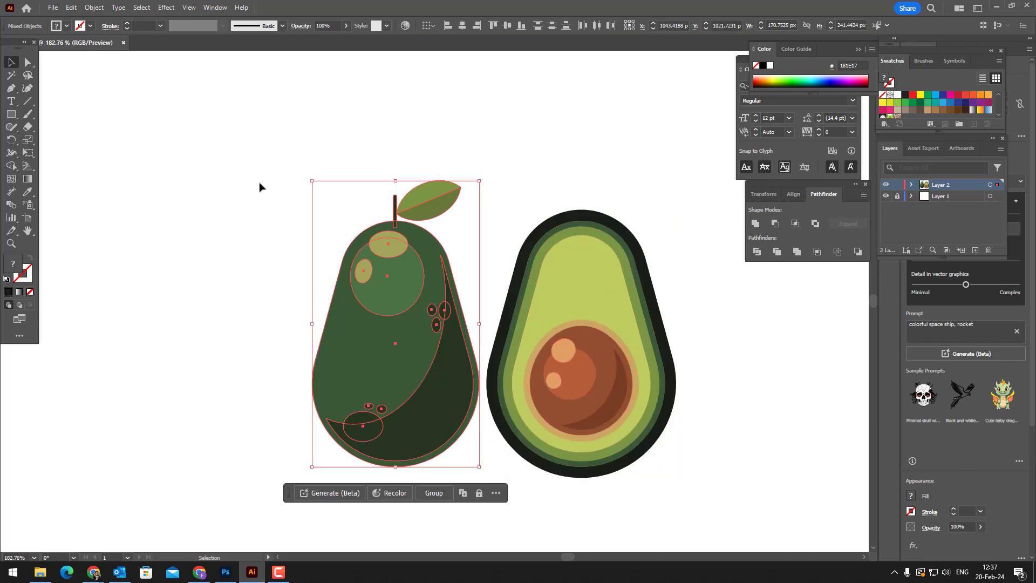
left_click(72, 7)
mouse_move(90, 11)
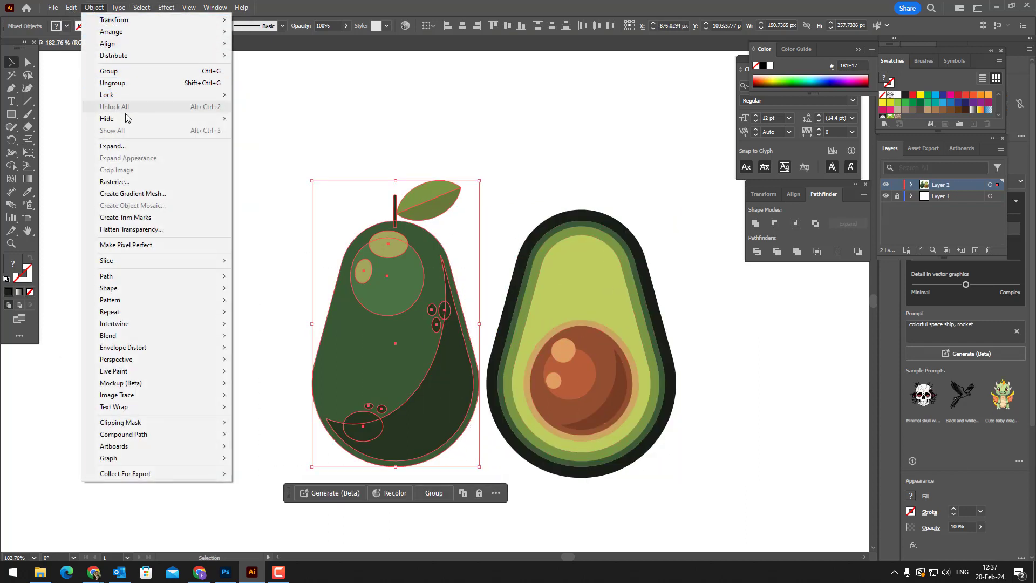
left_click(125, 72)
- Duplicate the whole avocado group in place and unite the copy into a solid green silhouette
left_click(72, 7)
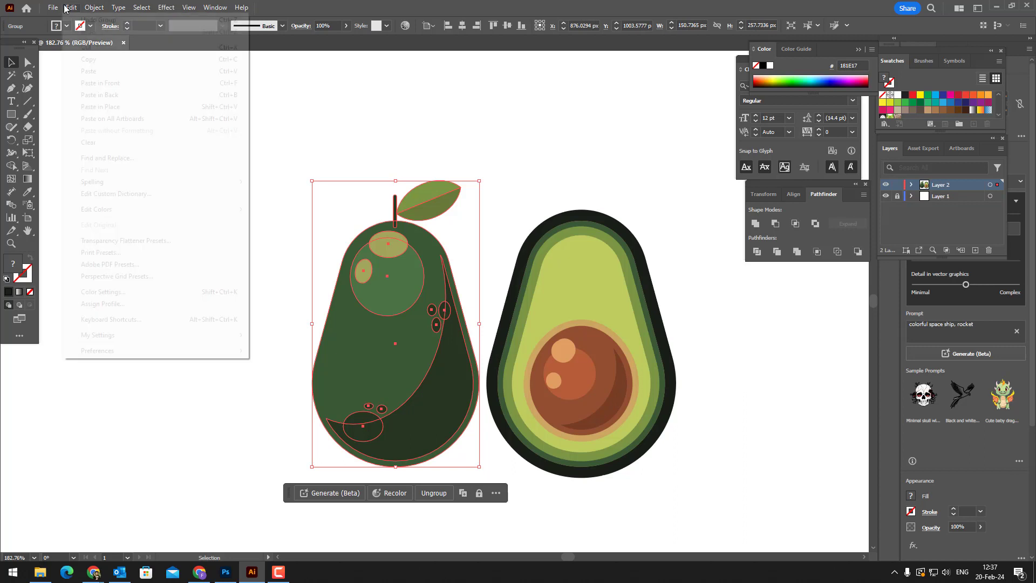
left_click(89, 58)
left_click(75, 9)
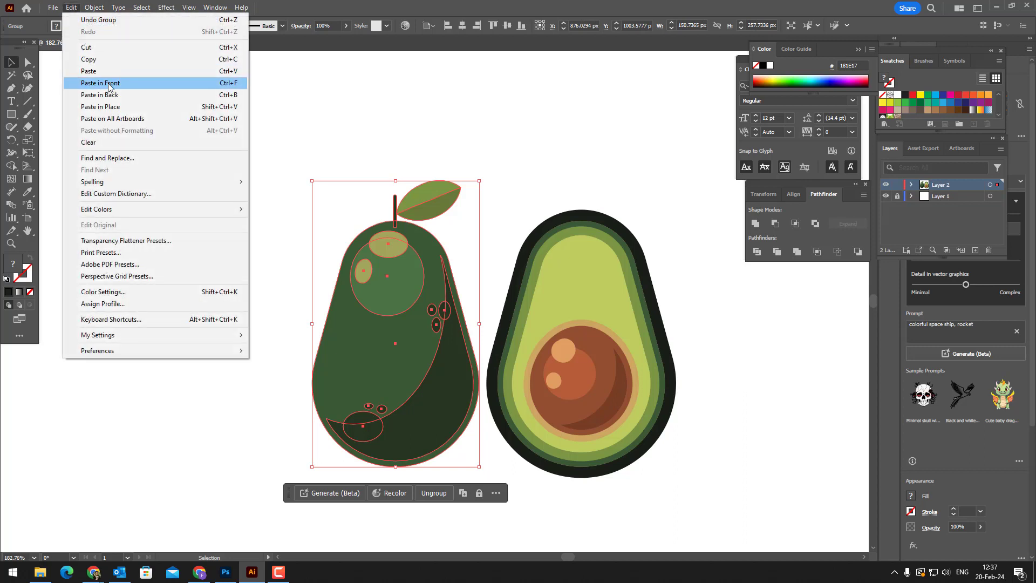
left_click(111, 95)
left_click(755, 223)
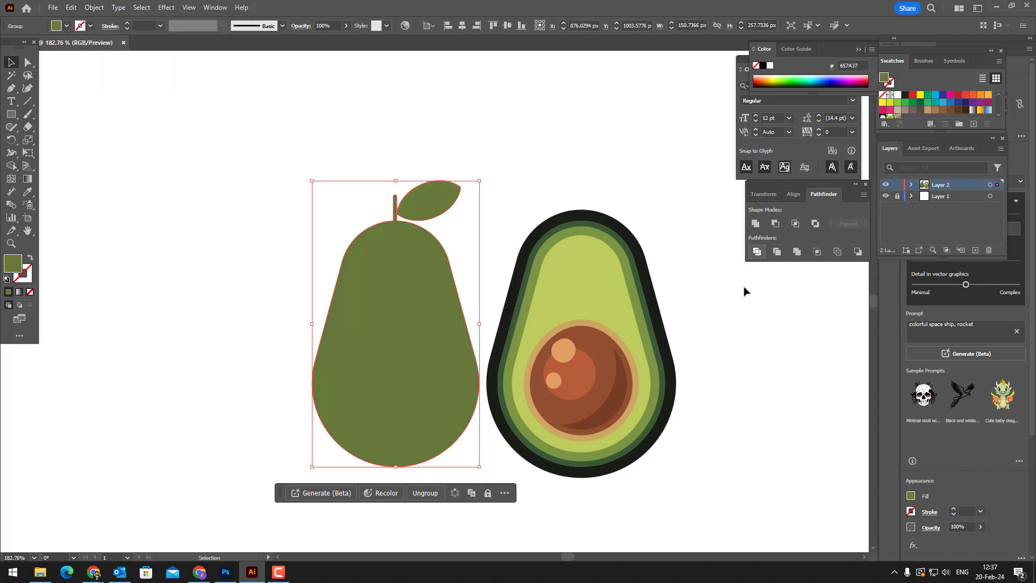
- Move the halved avocado and its dark silhouette about 56 px left, back over the whole avocado's edge
left_click_drag(729, 451, 604, 405)
left_click(639, 350)
left_click(554, 217)
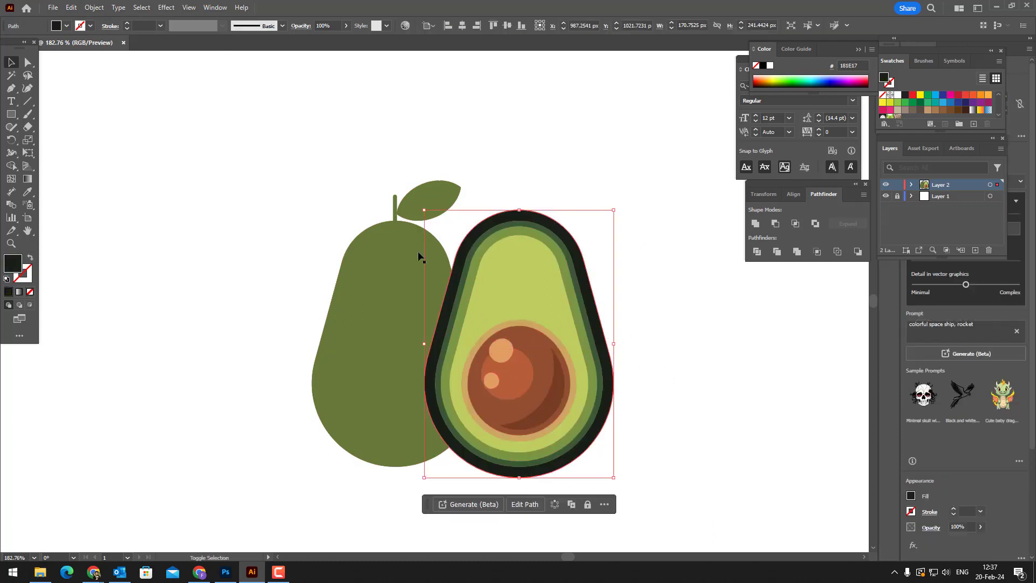
- Divide the dark and green silhouettes where they overlap, and delete the green body and the dark piece outside the overlap
left_click(406, 262, "shift")
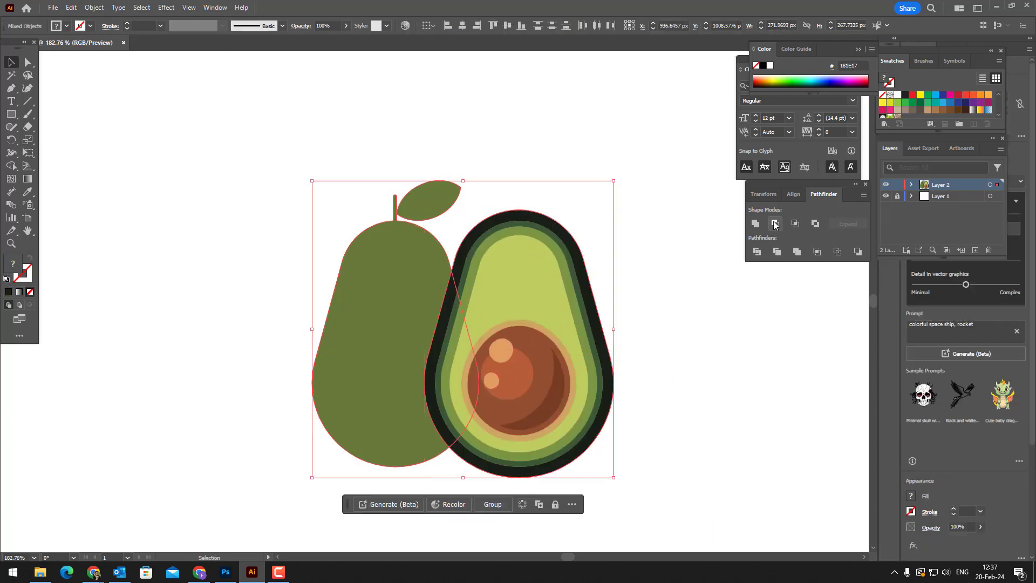
key("ctrl+g")
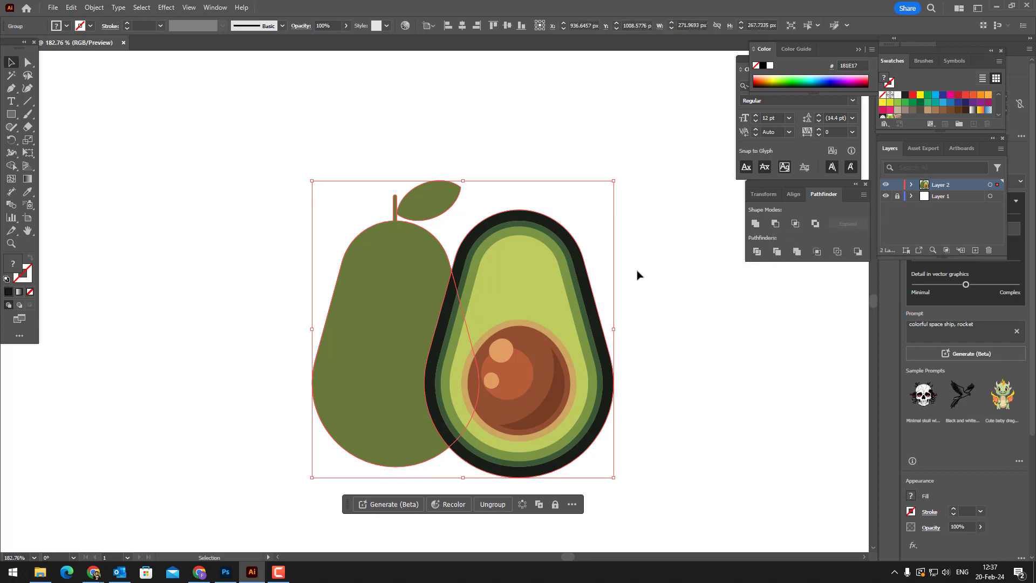
double_click(398, 294)
left_click(398, 282)
key("Delete")
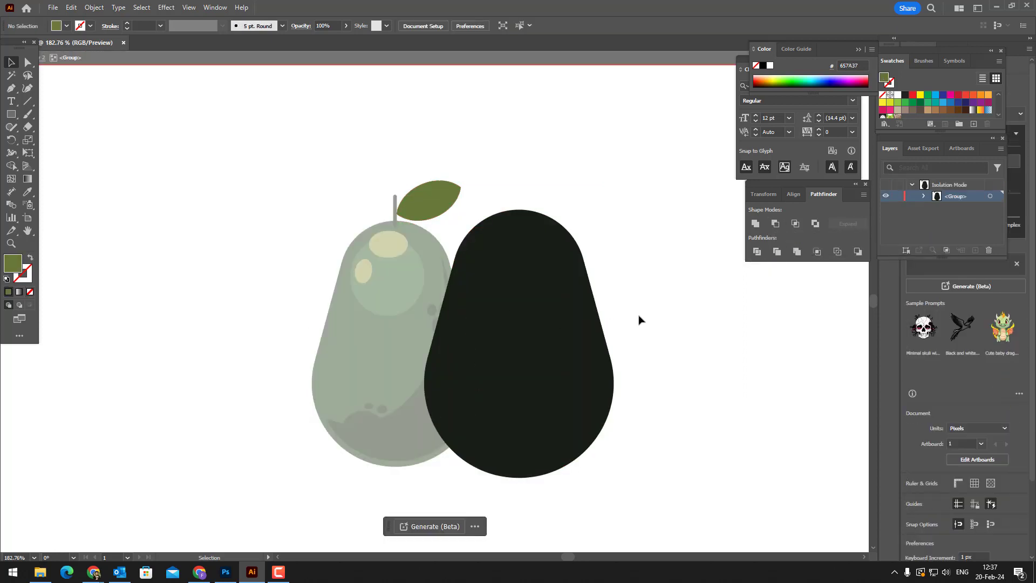
left_click(590, 324)
key("Delete")
double_click(664, 343)
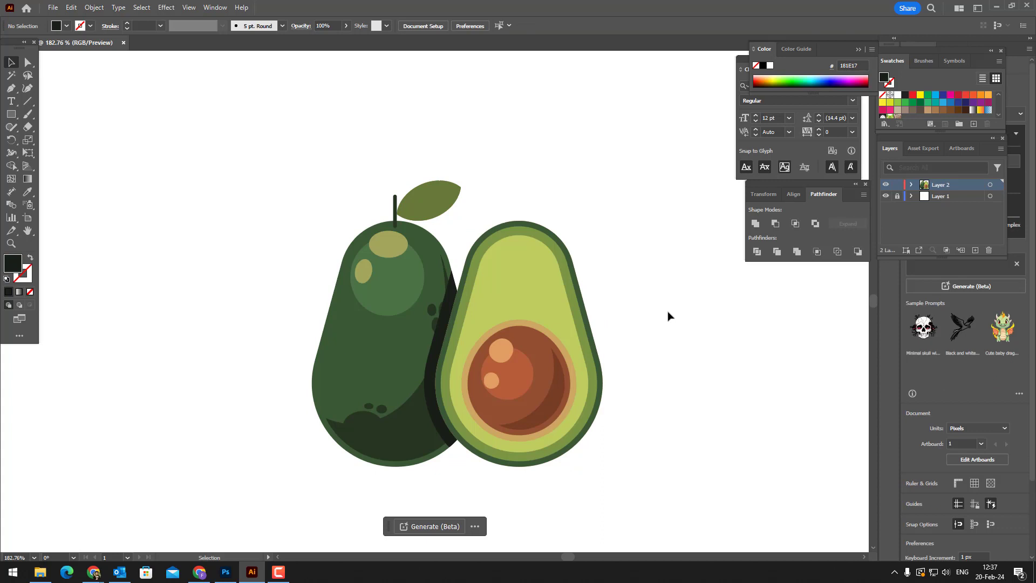
- Group the entire avocado illustration and center it horizontally and vertically on the artboard
key("z")
left_click_drag(668, 316, 653, 320)
left_click(8, 64)
left_click_drag(636, 427, 159, 135)
left_click(94, 8)
left_click(108, 71)
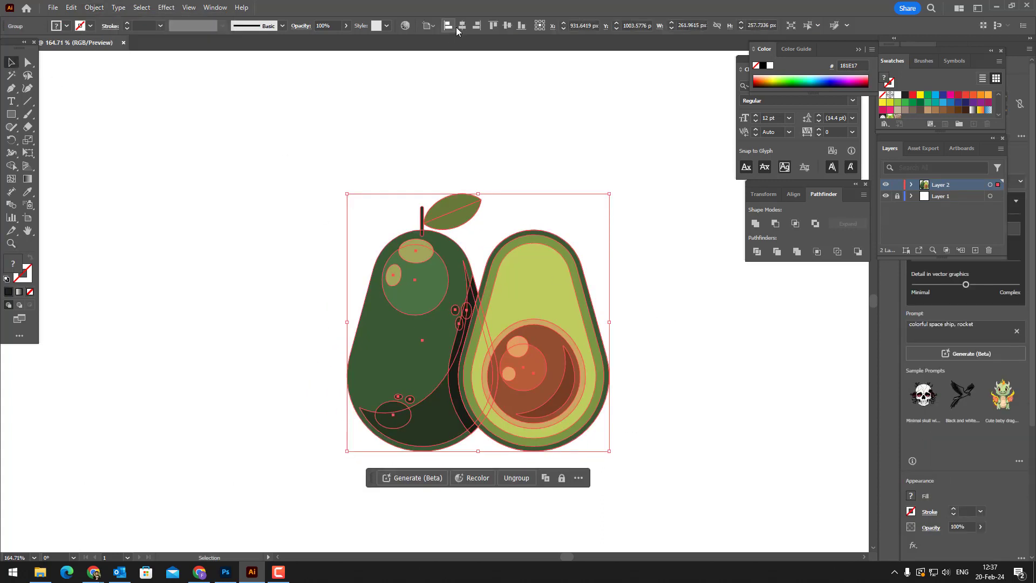
left_click(462, 25)
left_click(507, 26)
left_click(729, 235)
left_click_drag(736, 394, 616, 371)
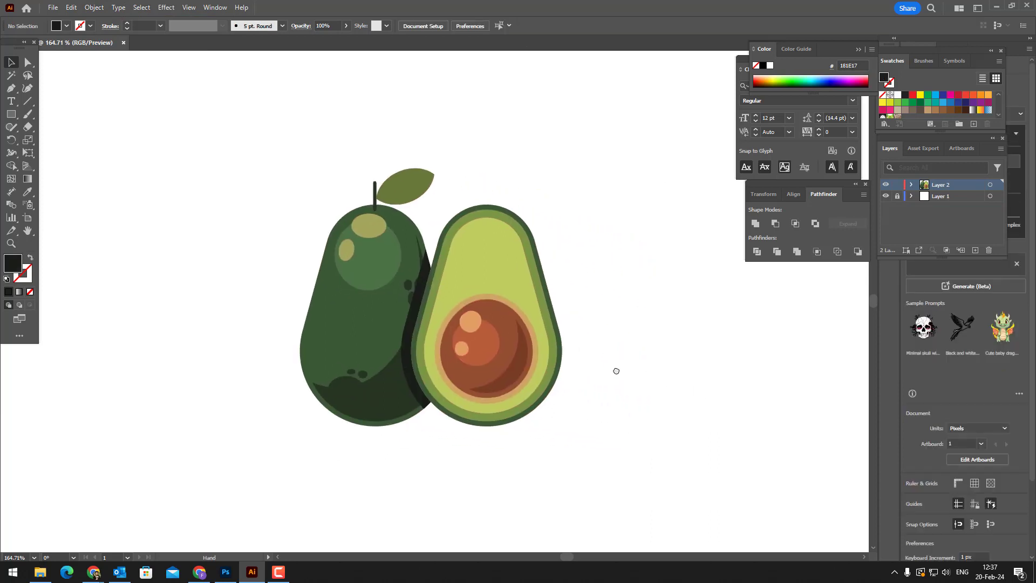
key("z")
left_click_drag(779, 463, 778, 429)
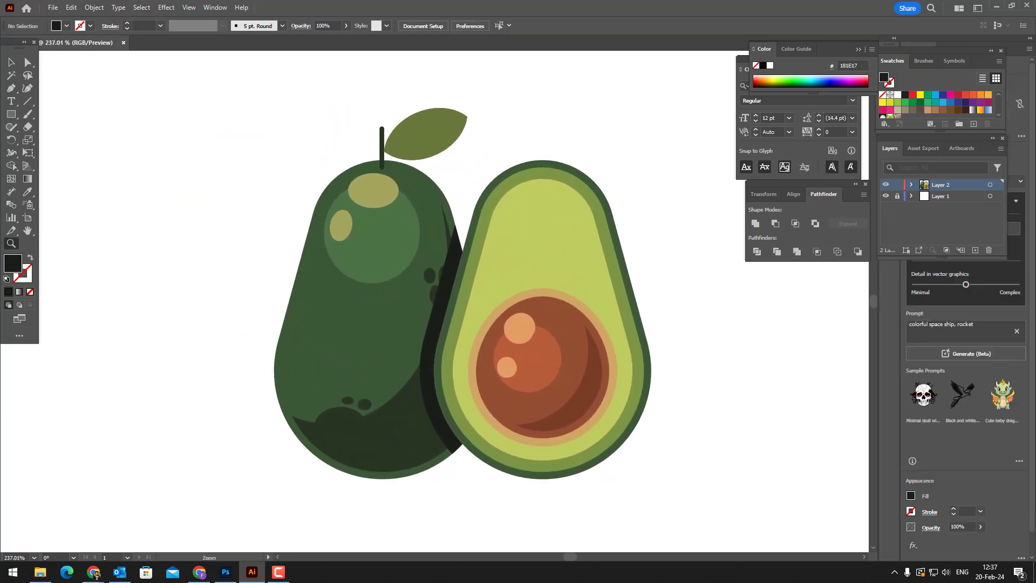